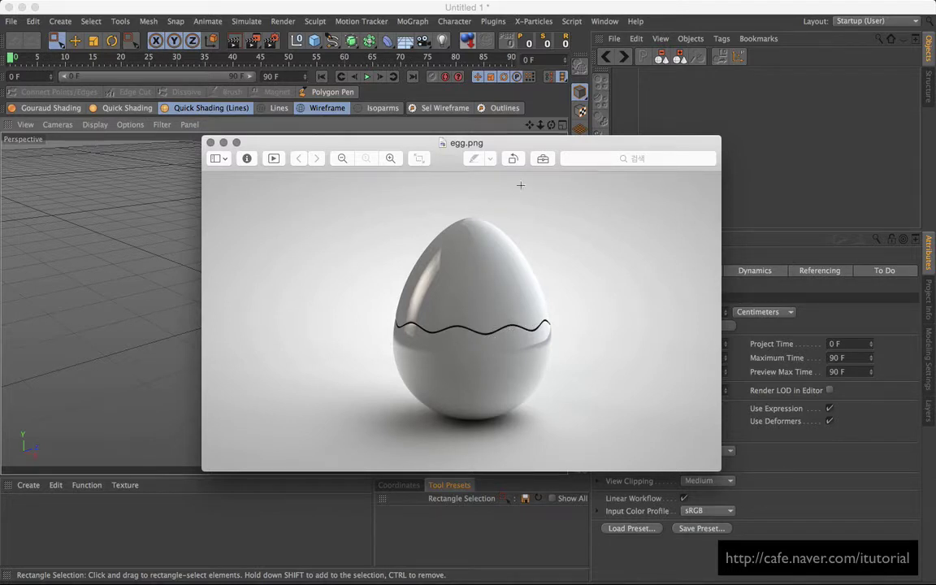
# Step: Examine the egg.png reference image, focusing on the egg's shape and the wavy split line around its middle
pyautogui.moveTo(516, 146); pyautogui.dragTo(515, 152)
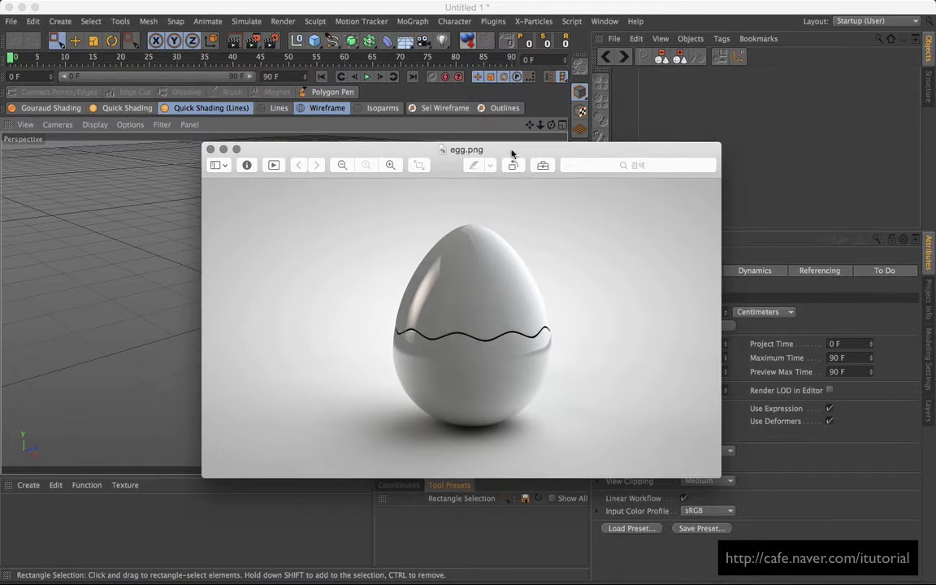
pyautogui.moveTo(508, 154); pyautogui.dragTo(517, 157)
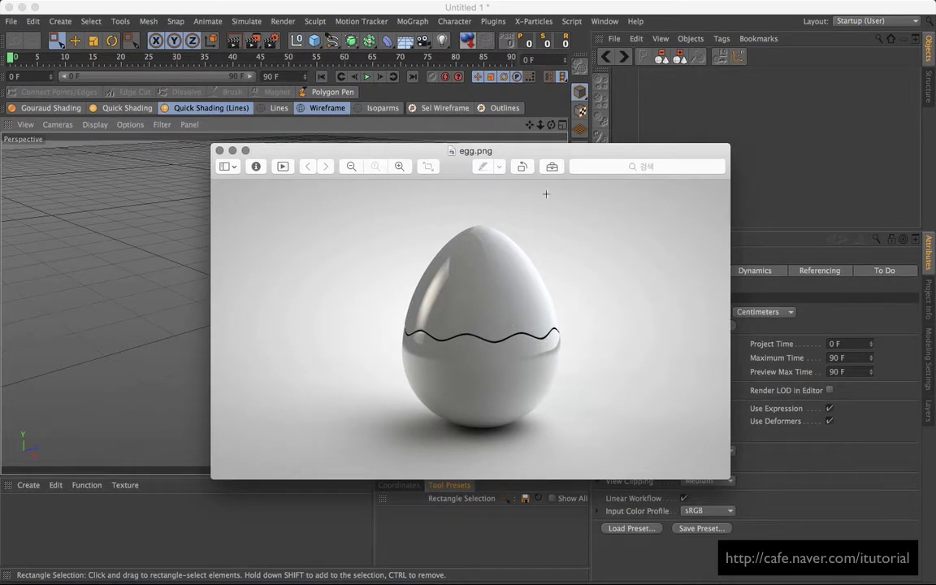
pyautogui.moveTo(543, 152); pyautogui.dragTo(546, 157)
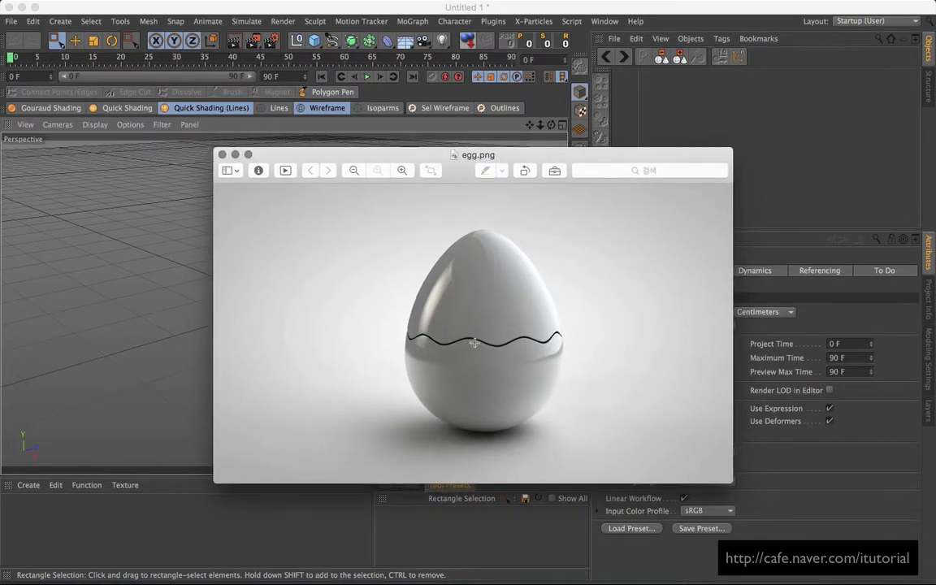
pyautogui.moveTo(479, 149); pyautogui.dragTo(486, 147)
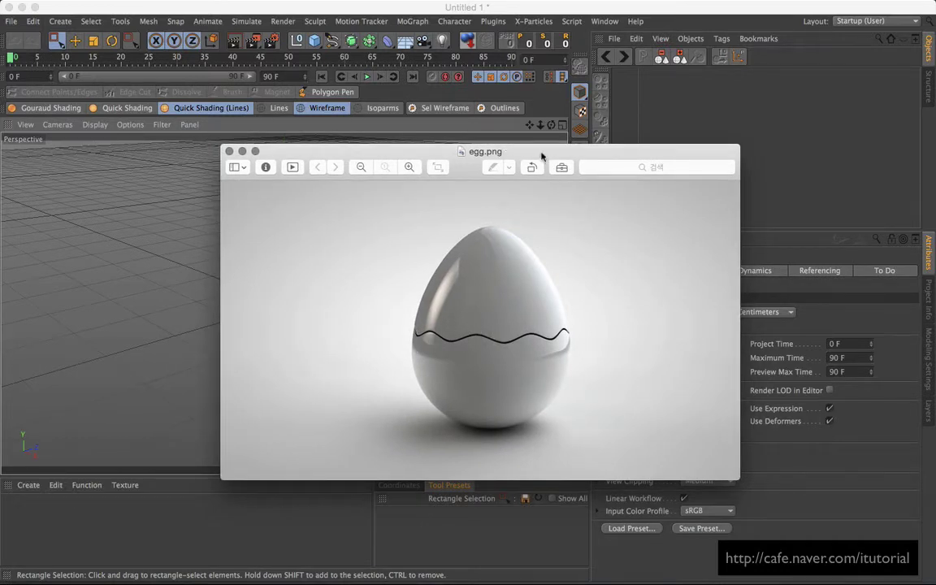
pyautogui.moveTo(542, 155); pyautogui.dragTo(540, 156)
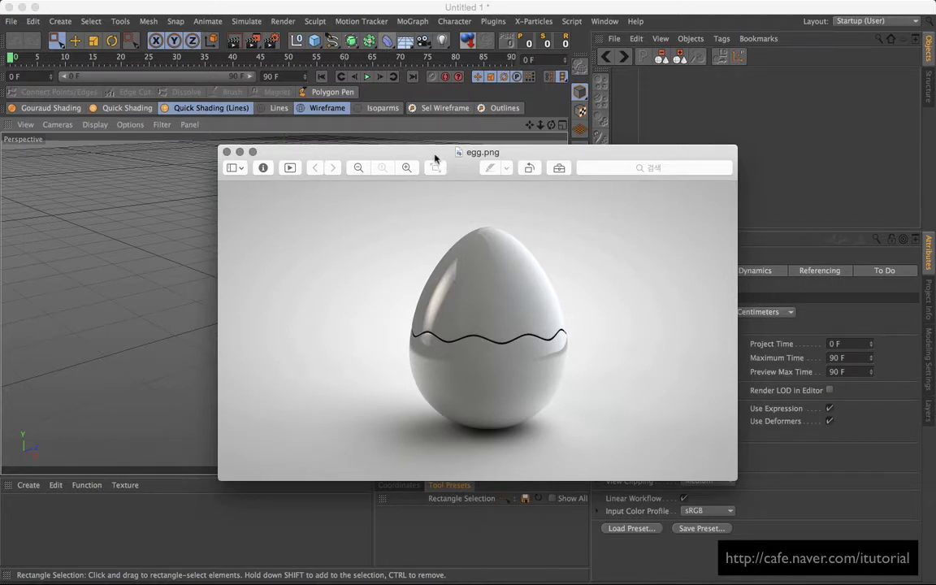
pyautogui.moveTo(436, 159); pyautogui.dragTo(434, 164)
pyautogui.moveTo(517, 162); pyautogui.dragTo(511, 164)
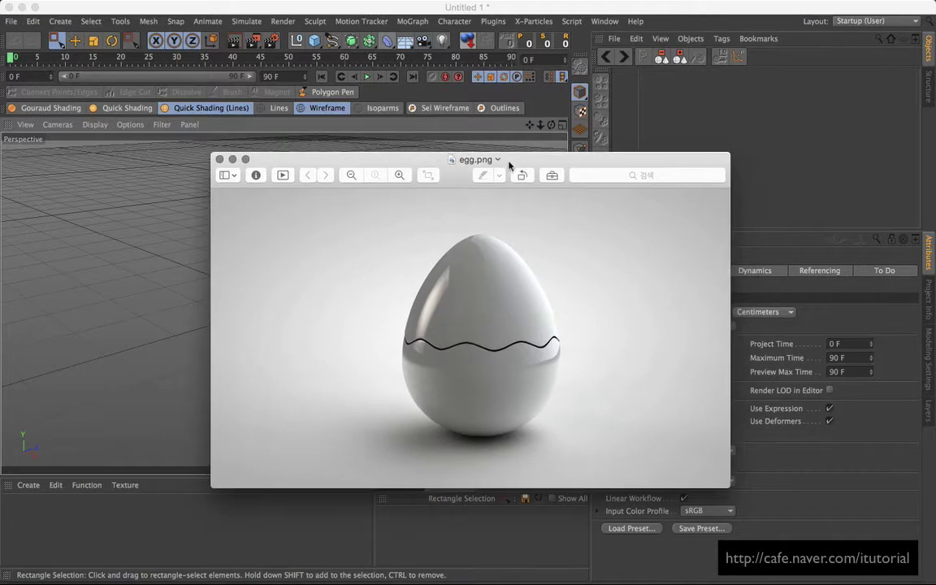
pyautogui.moveTo(431, 162); pyautogui.dragTo(433, 165)
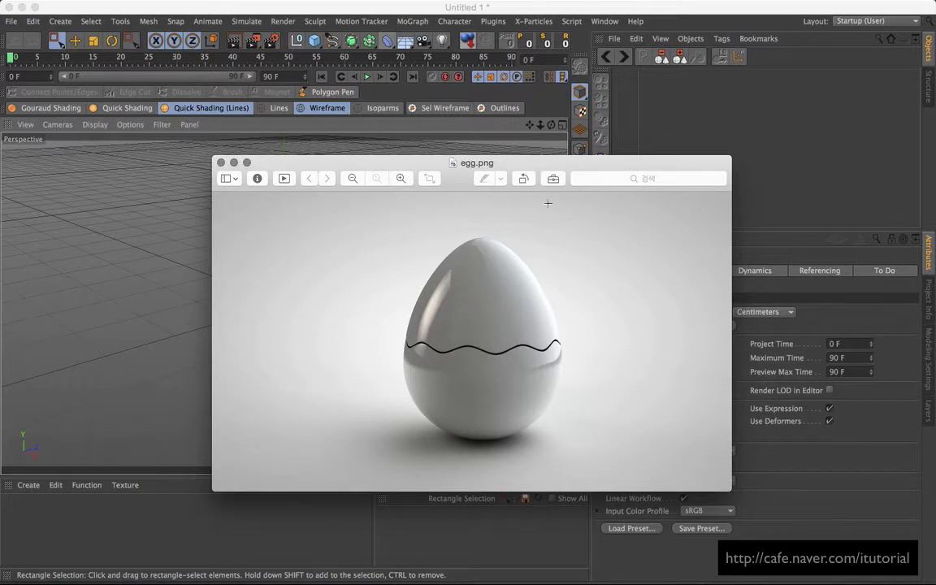
pyautogui.moveTo(541, 165); pyautogui.dragTo(537, 185)
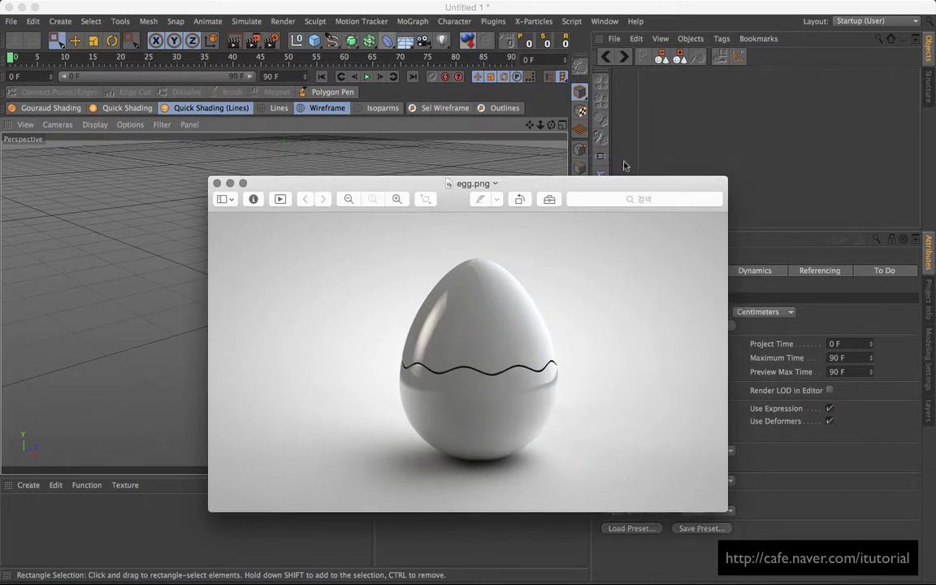
pyautogui.click(651, 120)
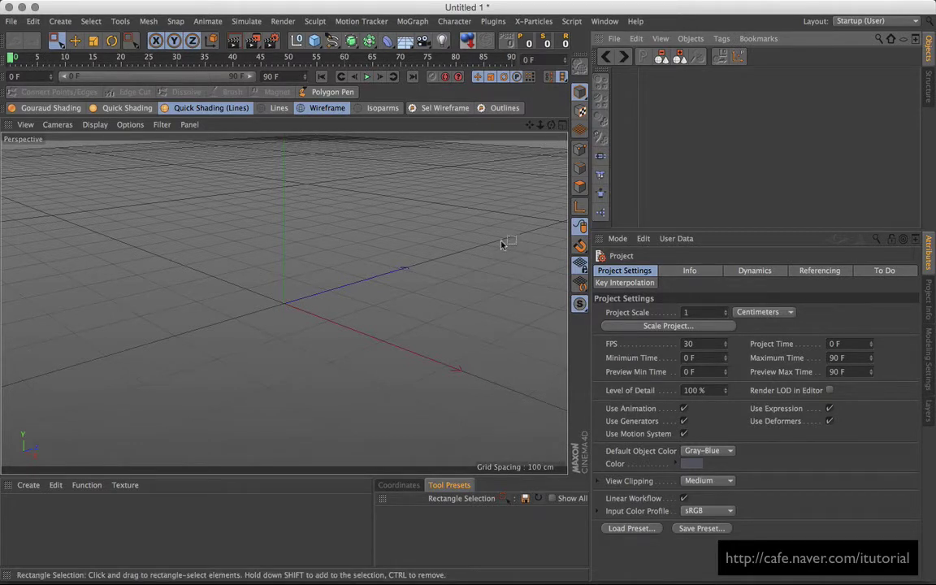
pyautogui.press('super+Tab')
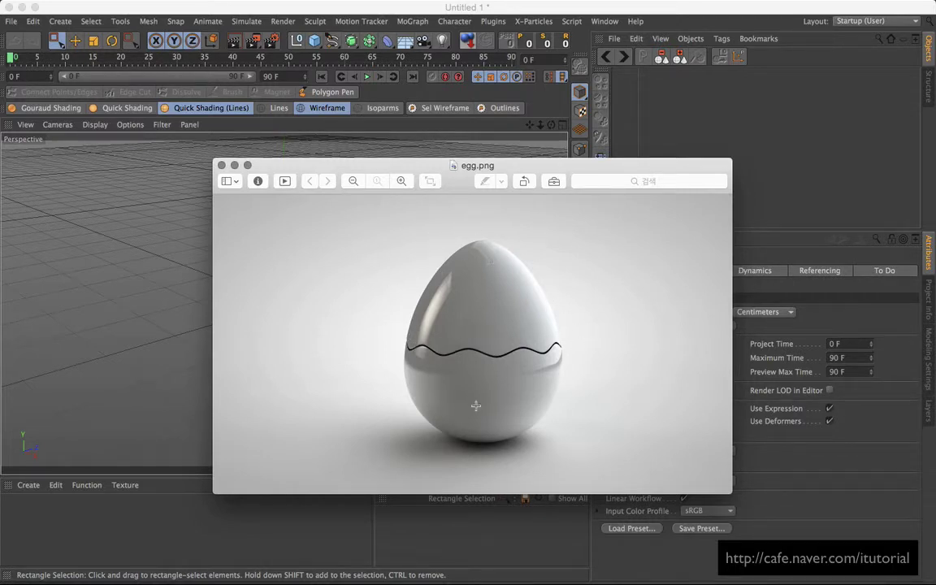
pyautogui.moveTo(543, 170); pyautogui.dragTo(540, 184)
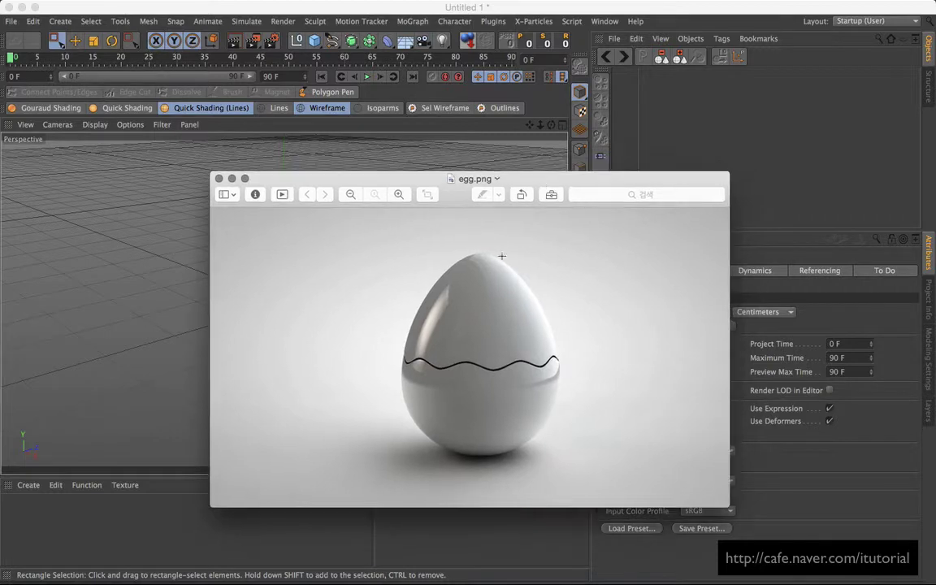
pyautogui.click(627, 174)
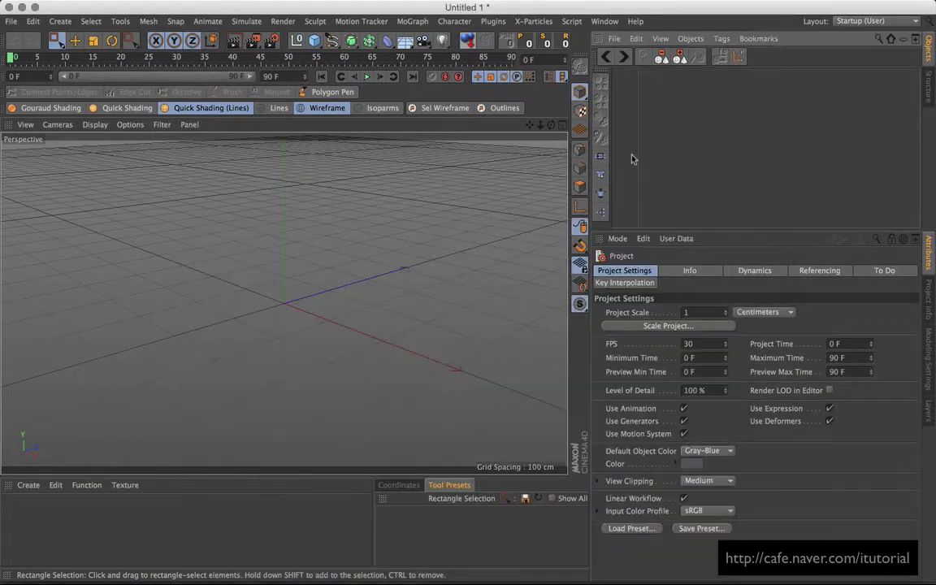
# Step: Add a Formula spline to the empty scene
pyautogui.keyDown('alt'); pyautogui.moveTo(302, 233); pyautogui.dragTo(244, 244); pyautogui.keyUp('alt')
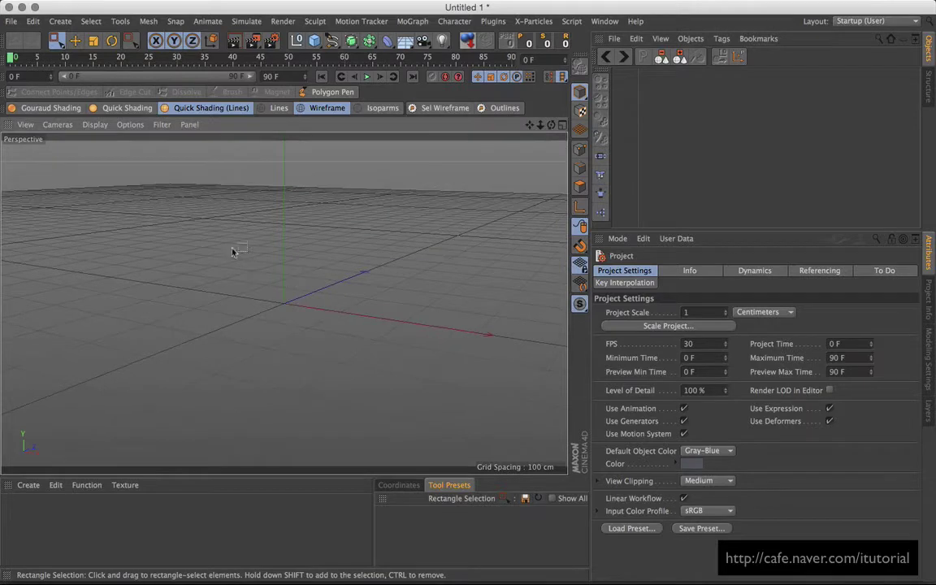
pyautogui.click(333, 42)
pyautogui.click(333, 41)
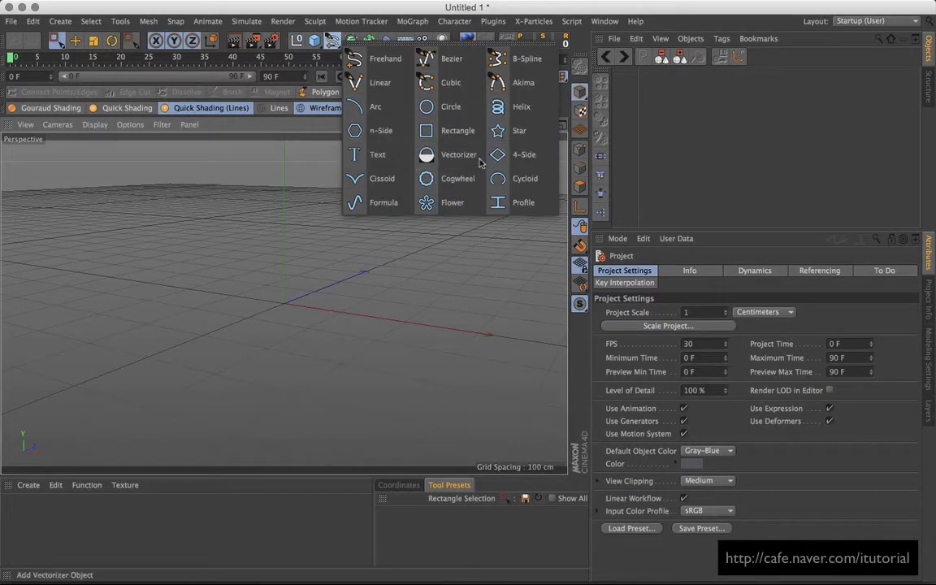
pyautogui.click(382, 203)
pyautogui.keyDown('alt'); pyautogui.moveTo(309, 293); pyautogui.dragTo(327, 299); pyautogui.keyUp('alt')
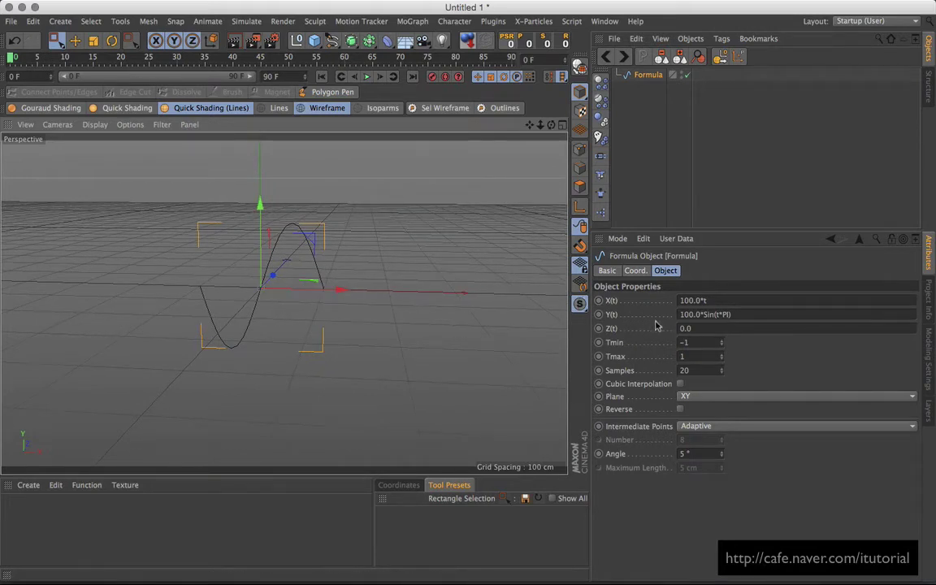
# Step: Set the Formula spline's Y(t) expression to 10.0*Sin(t*5*PI) for a lower wave with more repeats
pyautogui.doubleClick(687, 315)
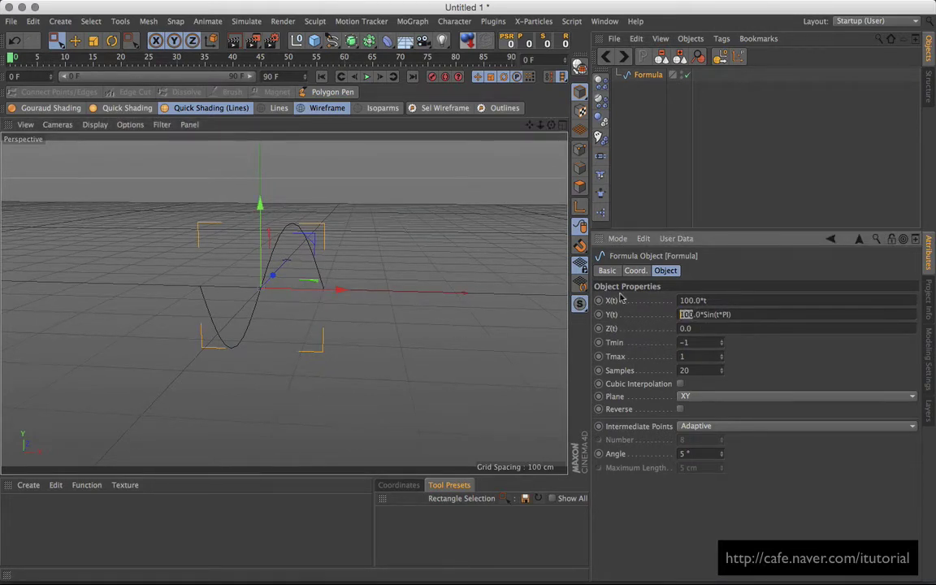
pyautogui.write('10')
pyautogui.press('Return')
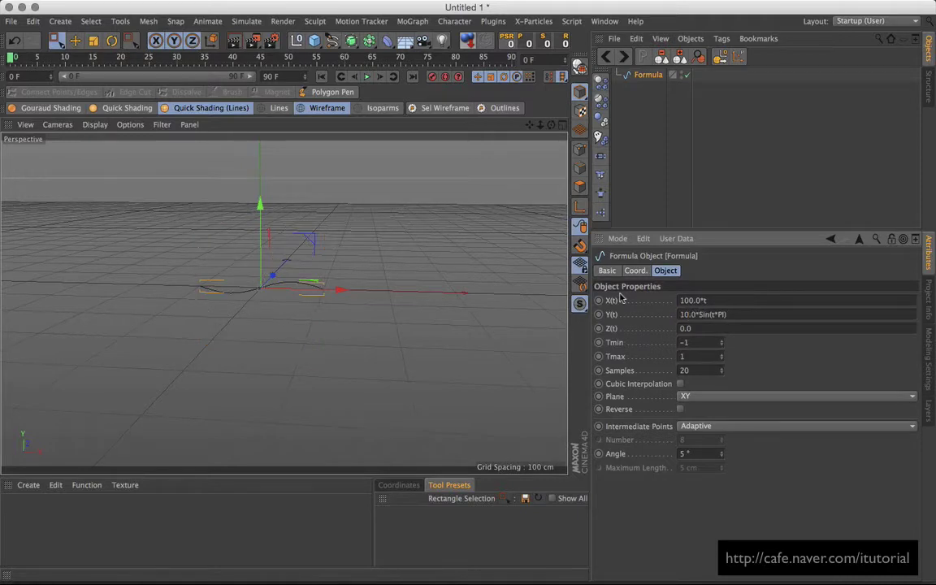
pyautogui.keyDown('alt'); pyautogui.moveTo(252, 244); pyautogui.dragTo(263, 307); pyautogui.keyUp('alt')
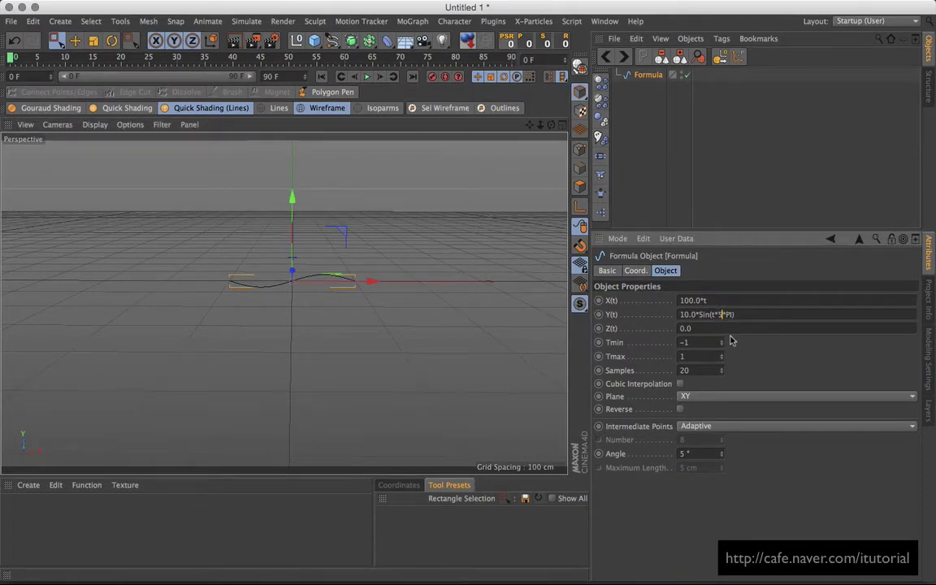
pyautogui.press('Return')
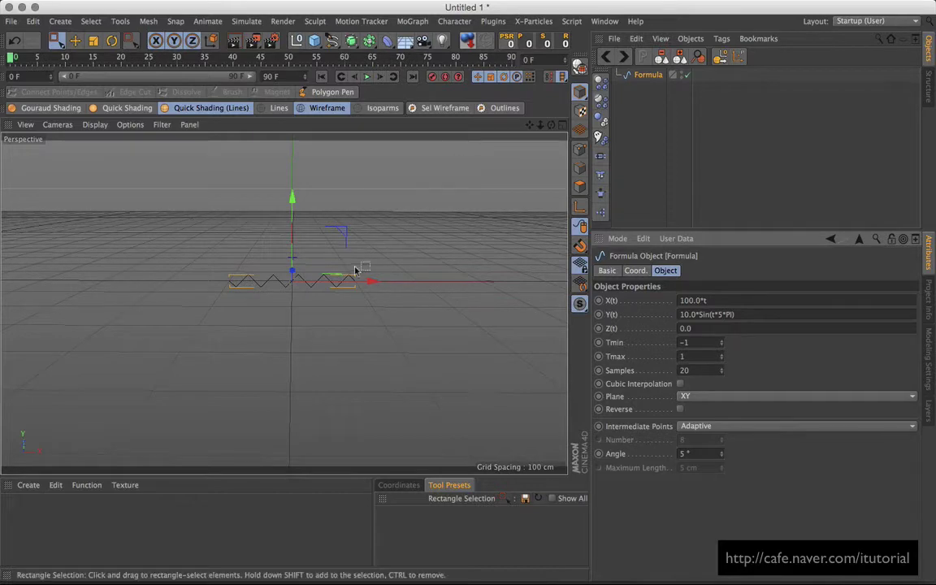
pyautogui.keyDown('alt'); pyautogui.moveTo(323, 289); pyautogui.dragTo(488, 374); pyautogui.keyUp('alt')
# Step: Switch to the egg.png reference image to check its wavy split line, and return to the Cinema 4D scene
pyautogui.press('super+Tab')
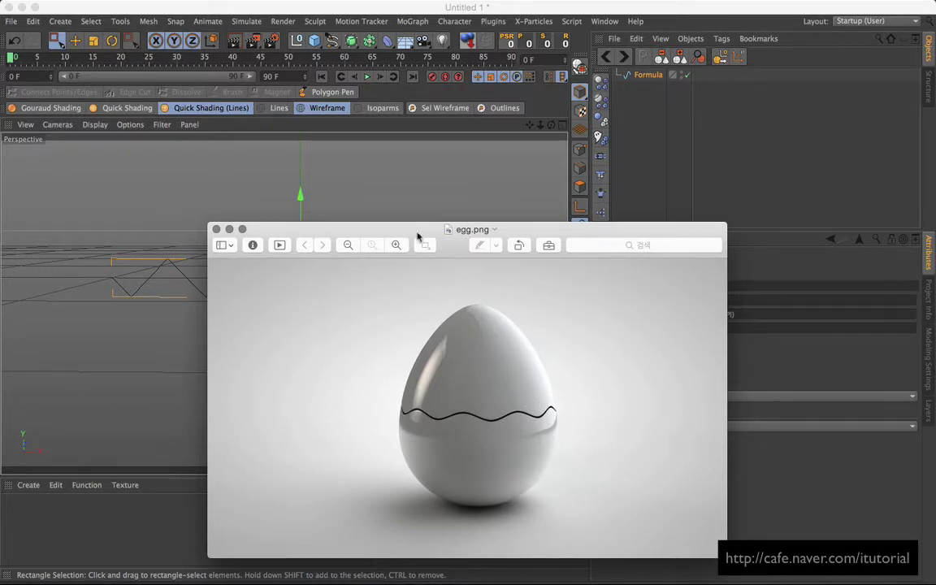
pyautogui.moveTo(415, 230); pyautogui.dragTo(448, 232)
pyautogui.click(646, 172)
pyautogui.click(645, 177)
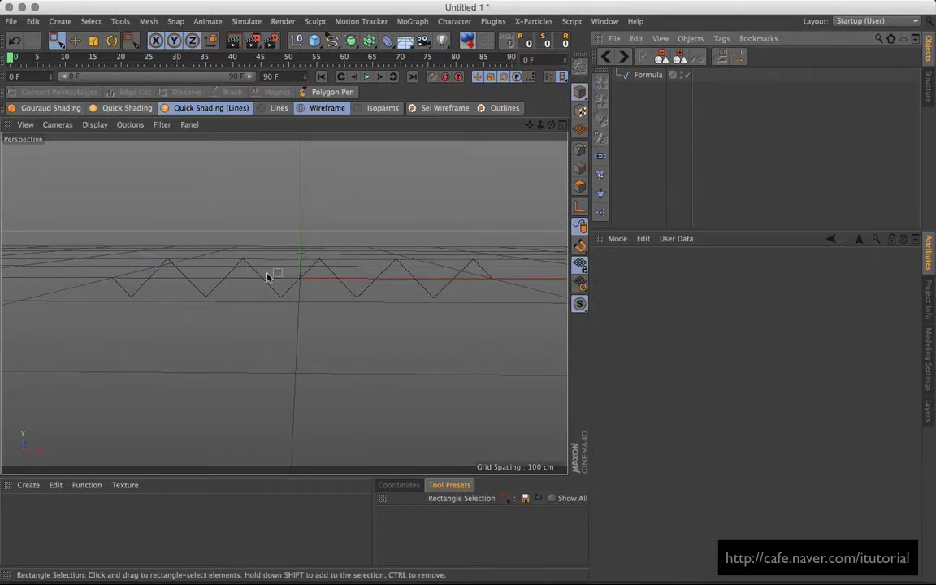
# Step: Wrap the Formula spline's Y(t) expression in an absolute value so it reads abs(10.0*Sin(t*5*PI))
pyautogui.click(648, 74)
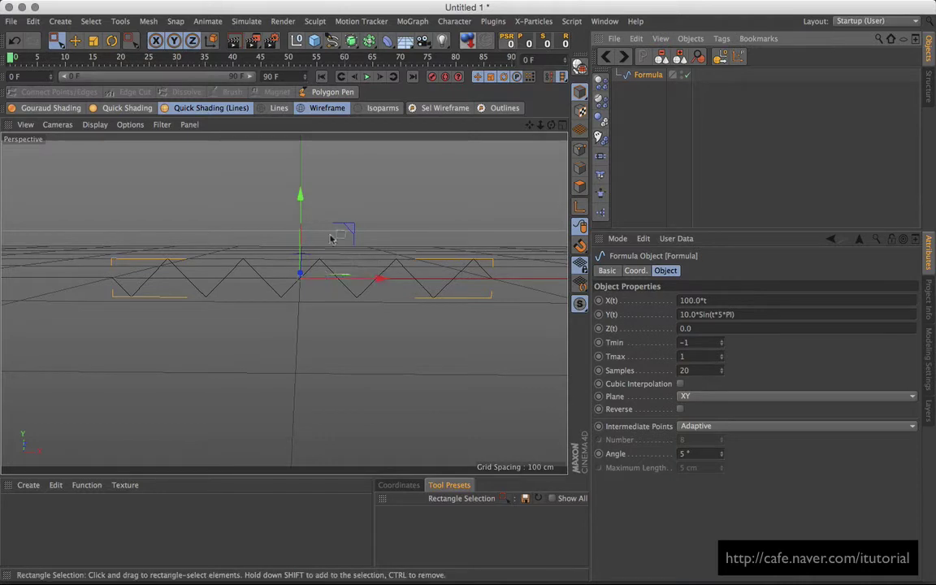
pyautogui.keyDown('alt'); pyautogui.moveTo(434, 289); pyautogui.dragTo(493, 296); pyautogui.keyUp('alt')
pyautogui.click(734, 315)
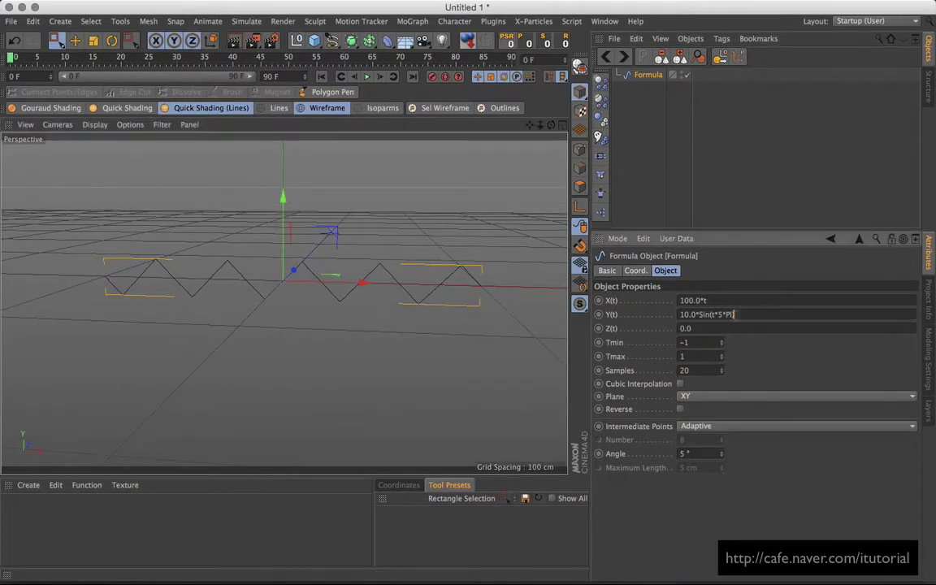
pyautogui.press('Return')
pyautogui.press('Delete')
pyautogui.press('Delete')
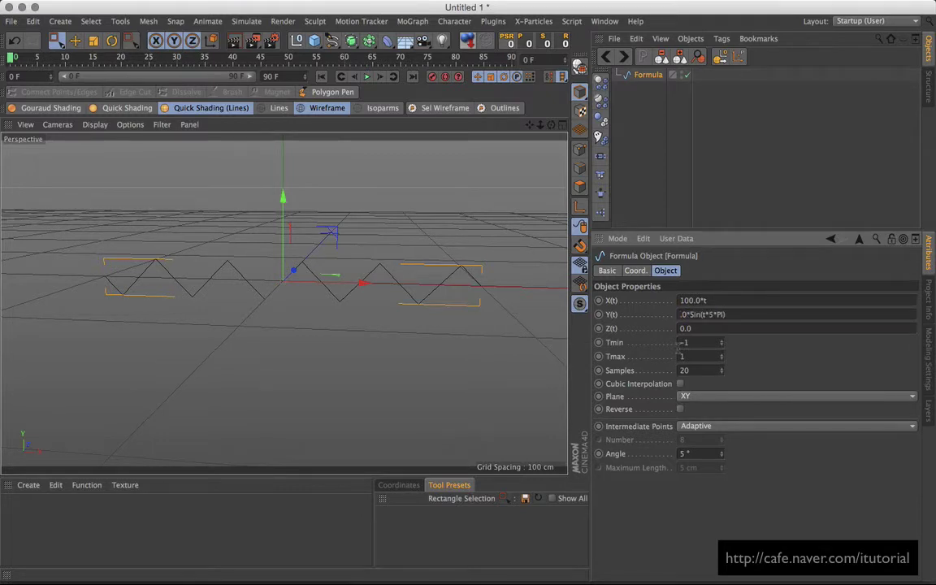
pyautogui.write('10.')
pyautogui.write('abs')
pyautogui.press('Return')
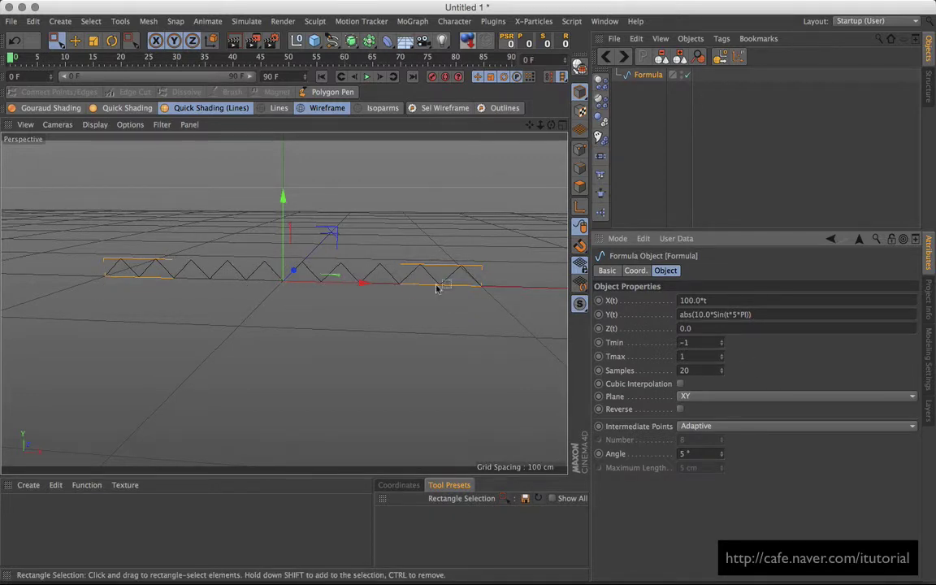
# Step: Duplicate the Formula spline and rename the original as Formula top
pyautogui.keyDown('alt'); pyautogui.moveTo(437, 288); pyautogui.dragTo(421, 304); pyautogui.keyUp('alt')
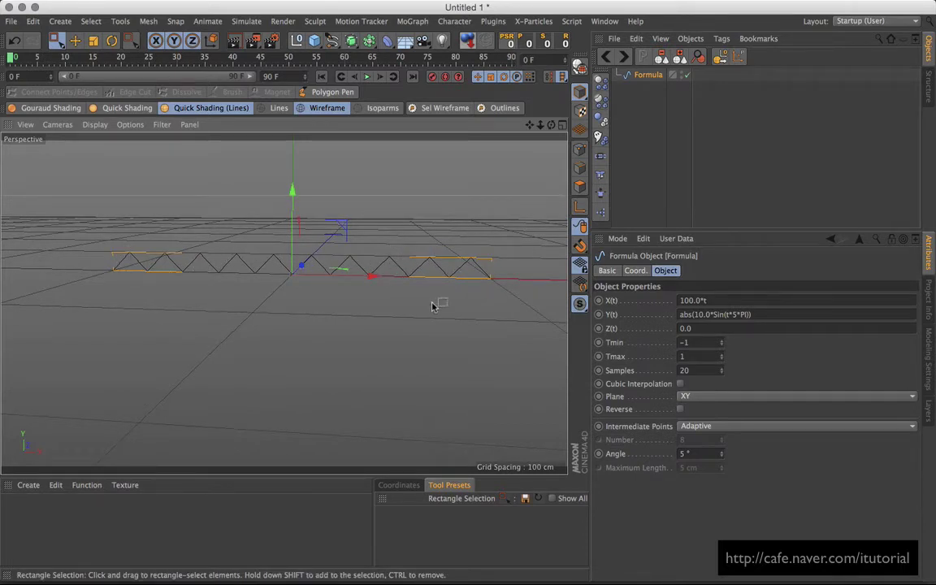
pyautogui.keyDown('alt'); pyautogui.moveTo(432, 306); pyautogui.dragTo(429, 334); pyautogui.keyUp('alt')
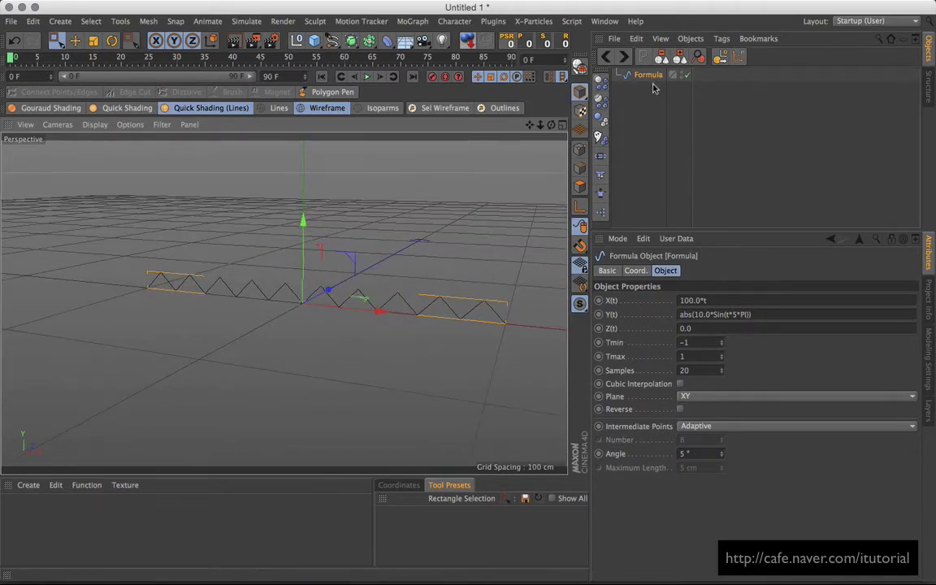
pyautogui.keyDown('ctrl'); pyautogui.moveTo(648, 79); pyautogui.dragTo(646, 136); pyautogui.keyUp('ctrl')
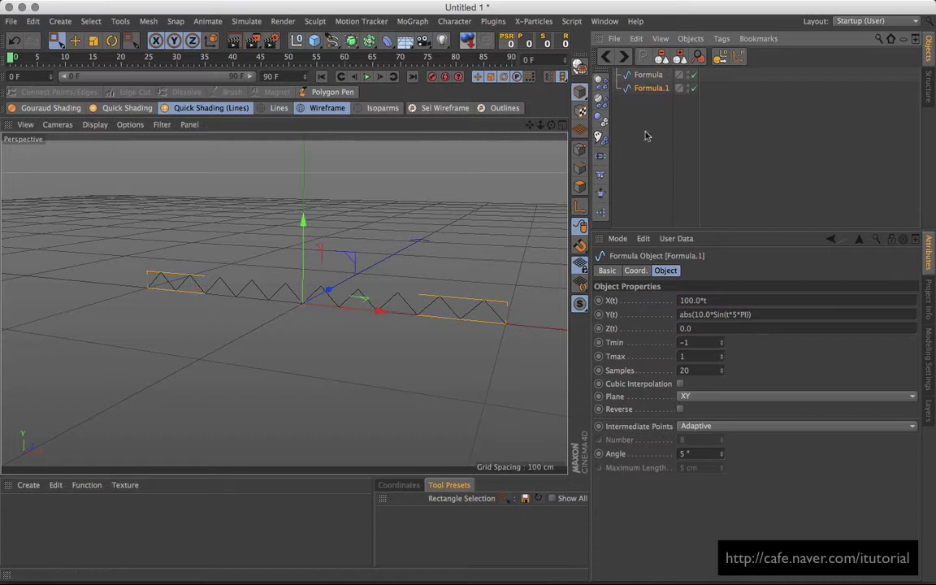
pyautogui.click(649, 75)
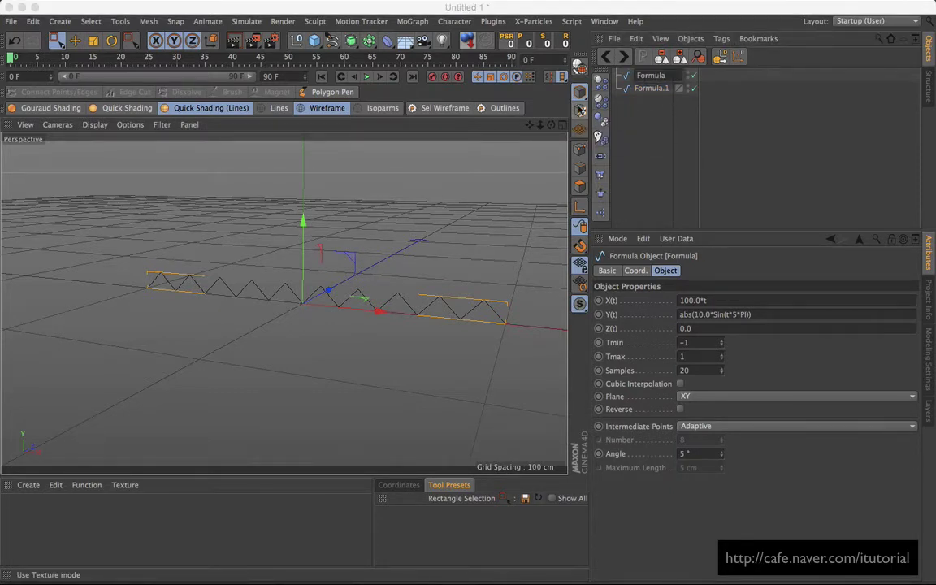
pyautogui.write('top')
pyautogui.press('Return')
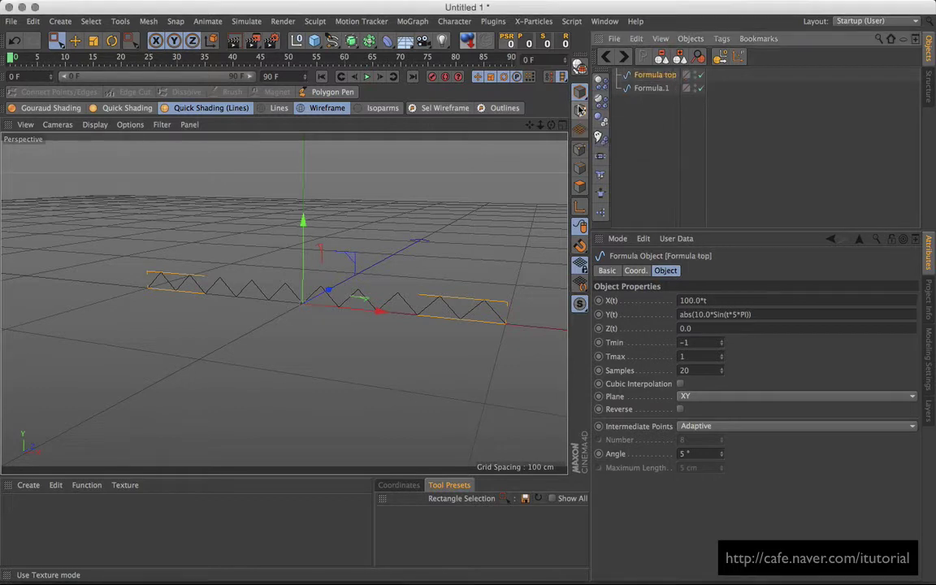
# Step: Rename the duplicated spline as Formula botton
pyautogui.press('Down')
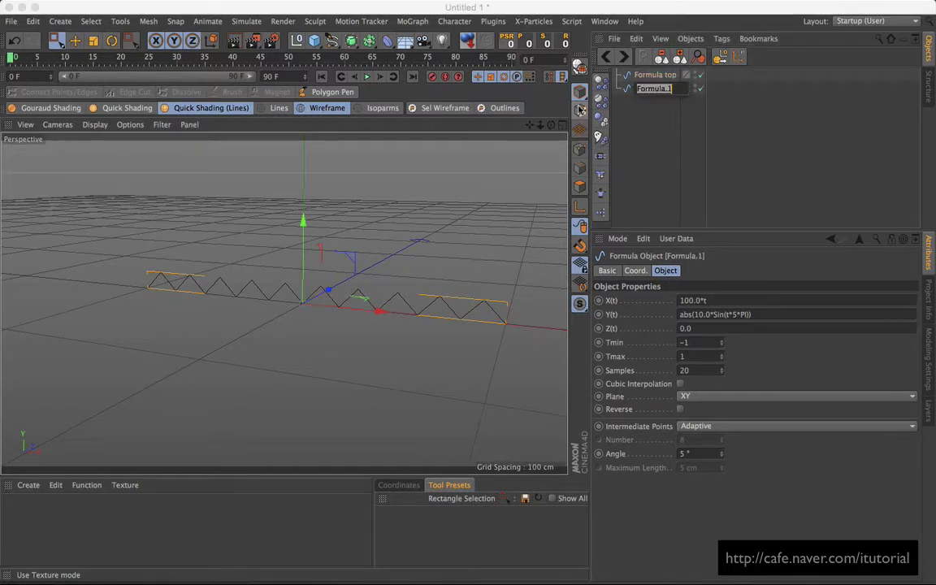
pyautogui.press('BackSpace')
pyautogui.write('t')
pyautogui.write('otto')
pyautogui.write('n')
pyautogui.press('Return')
# Step: Raise the Formula top spline along the Y axis, well above the Formula botton spline
pyautogui.press('Up')
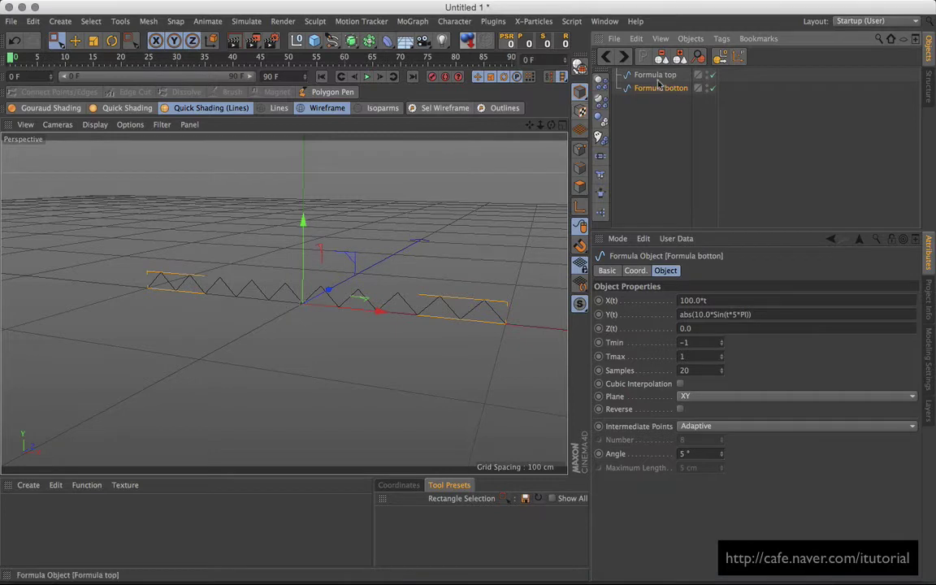
pyautogui.moveTo(311, 231); pyautogui.dragTo(360, 170)
pyautogui.scroll(-3, 374, 208)
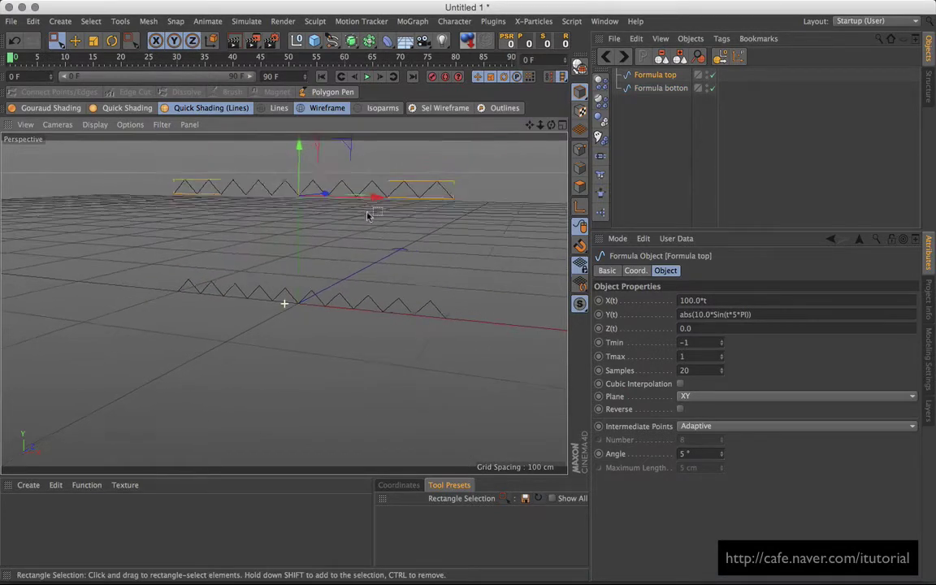
pyautogui.keyDown('alt'); pyautogui.moveTo(372, 202); pyautogui.dragTo(382, 234); pyautogui.keyUp('alt')
pyautogui.keyDown('alt'); pyautogui.moveTo(386, 238); pyautogui.dragTo(386, 242); pyautogui.keyUp('alt')
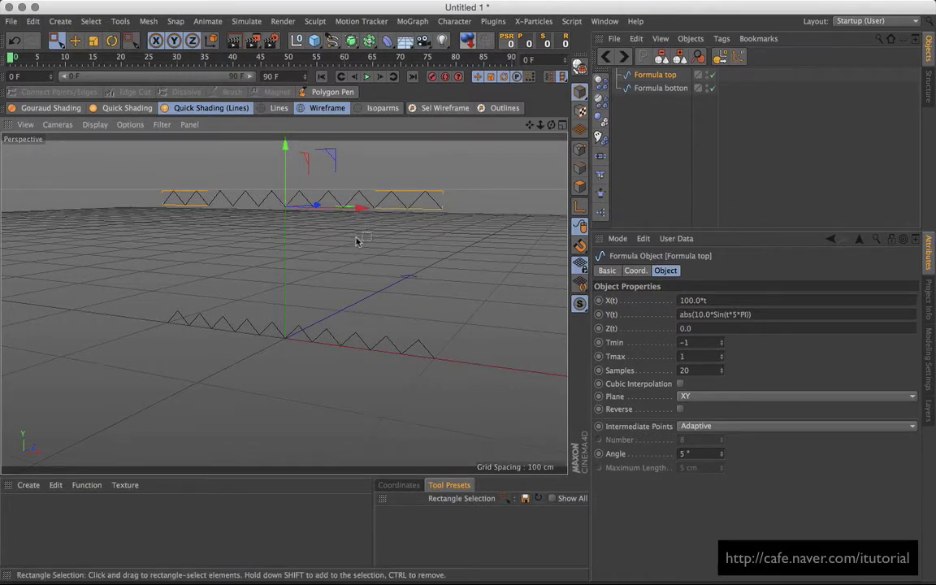
pyautogui.keyDown('alt'); pyautogui.moveTo(356, 242); pyautogui.dragTo(323, 249); pyautogui.keyUp('alt')
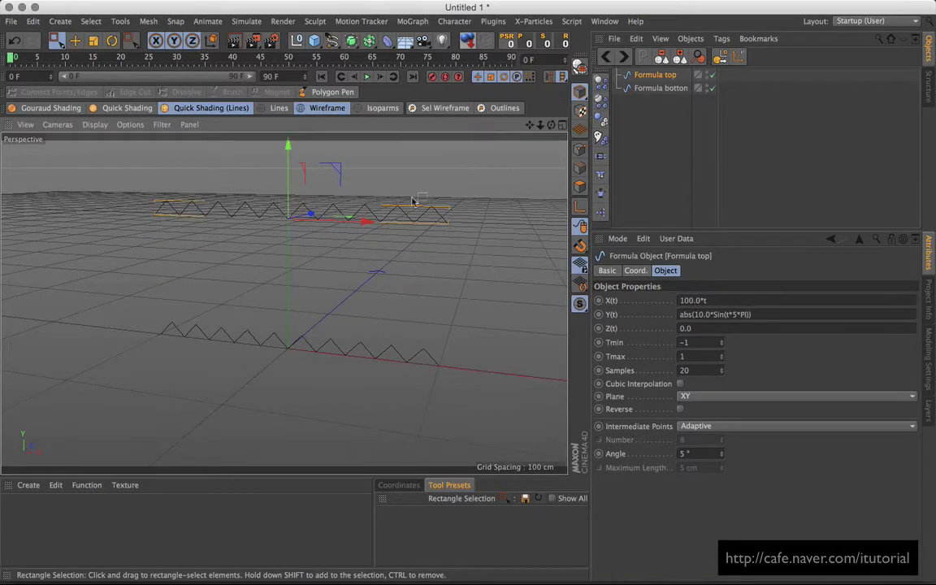
# Step: Flatten the Formula botton spline by changing its Y(t) expression to abs(0*Sin(t*5*PI))
pyautogui.keyDown('alt'); pyautogui.moveTo(378, 307); pyautogui.dragTo(252, 284); pyautogui.keyUp('alt')
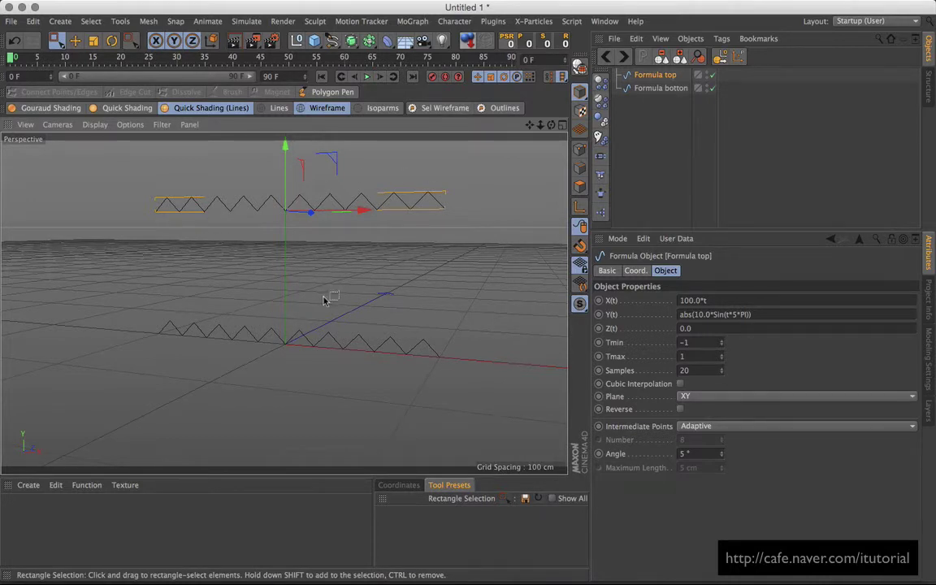
pyautogui.moveTo(348, 295)
pyautogui.keyDown('alt'); pyautogui.mouseDown()
pyautogui.moveTo(341, 282)
pyautogui.moveTo(352, 290)
pyautogui.mouseUp(); pyautogui.keyUp('alt')
pyautogui.click(660, 87)
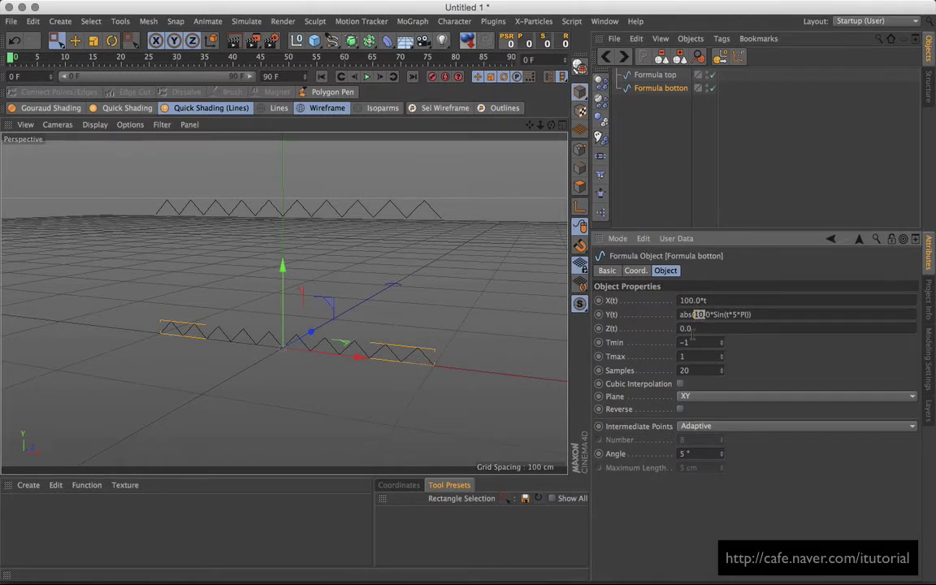
pyautogui.write('0')
pyautogui.press('BackSpace')
pyautogui.click(756, 358)
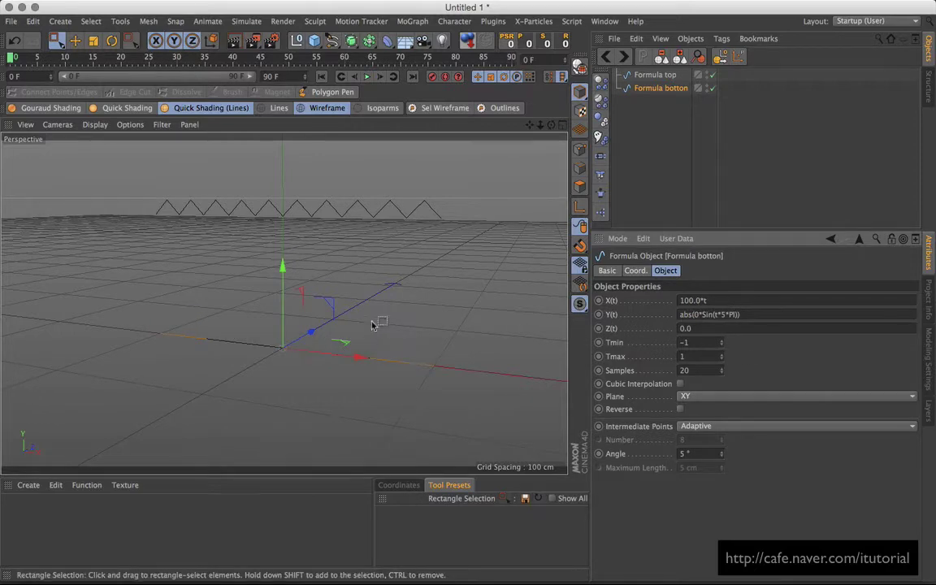
# Step: Add a Loft generator and place the Formula top and Formula botton splines inside it to form a surface
pyautogui.keyDown('alt'); pyautogui.moveTo(372, 325); pyautogui.dragTo(180, 329); pyautogui.keyUp('alt')
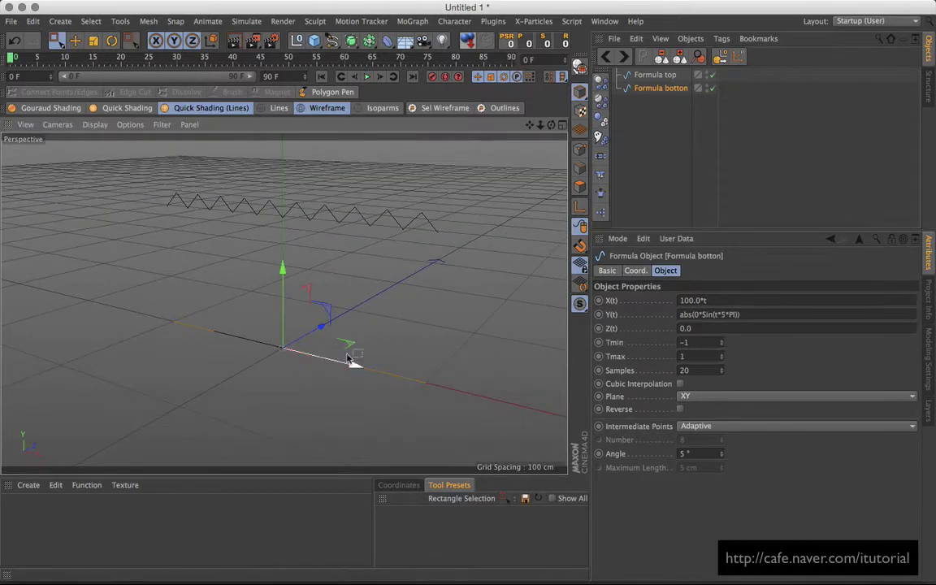
pyautogui.keyDown('alt'); pyautogui.moveTo(351, 359); pyautogui.dragTo(399, 351); pyautogui.keyUp('alt')
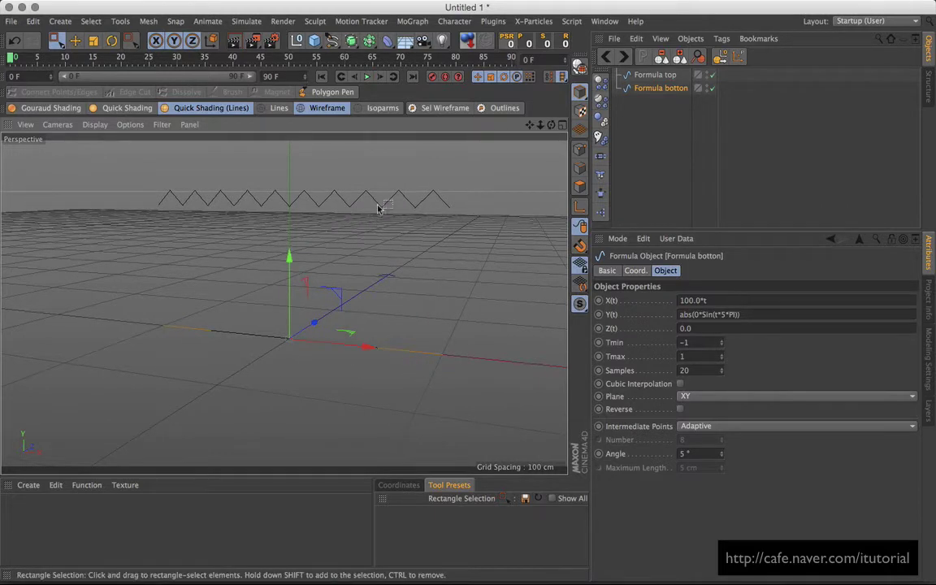
pyautogui.keyDown('shift'); pyautogui.click(655, 74); pyautogui.keyUp('shift')
pyautogui.click(655, 125)
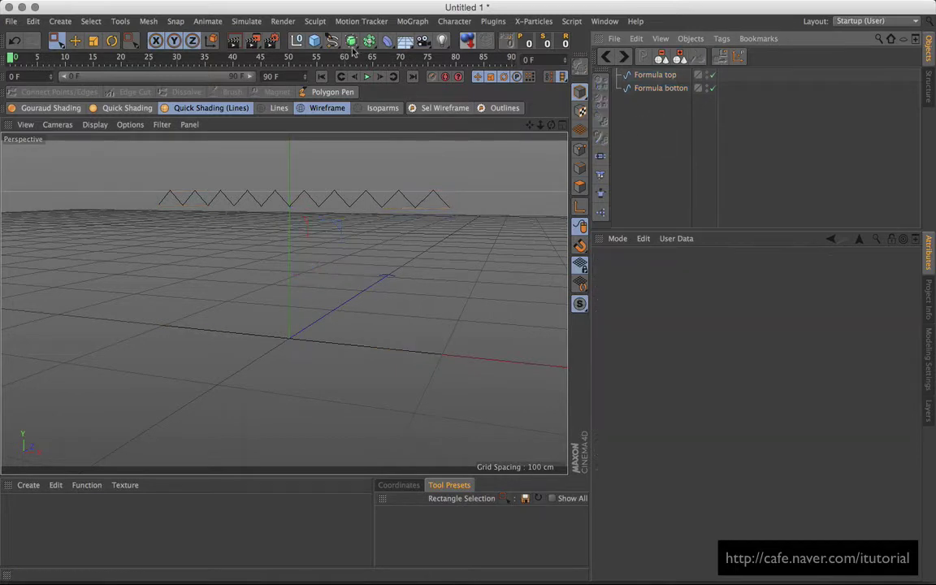
pyautogui.moveTo(351, 41); pyautogui.dragTo(494, 95)
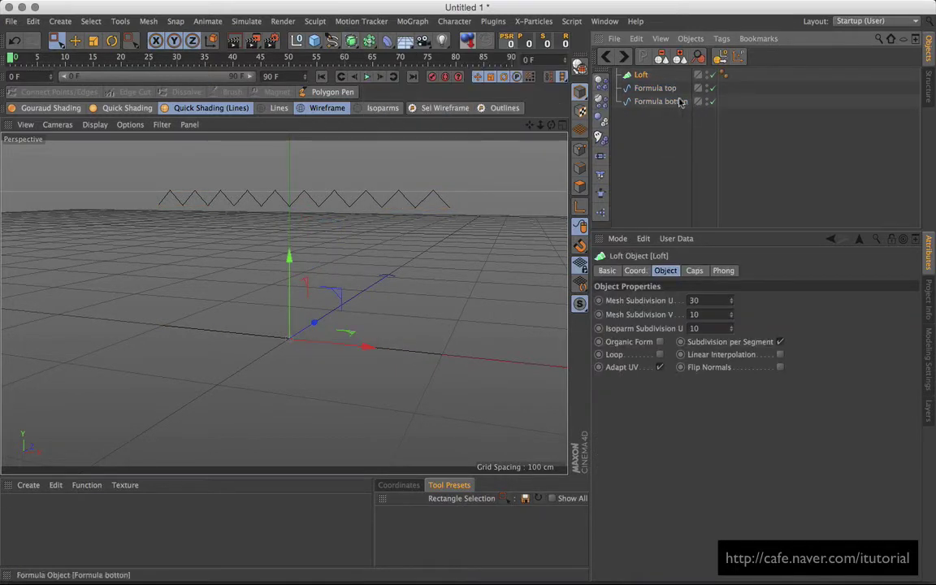
pyautogui.moveTo(606, 110); pyautogui.dragTo(640, 76)
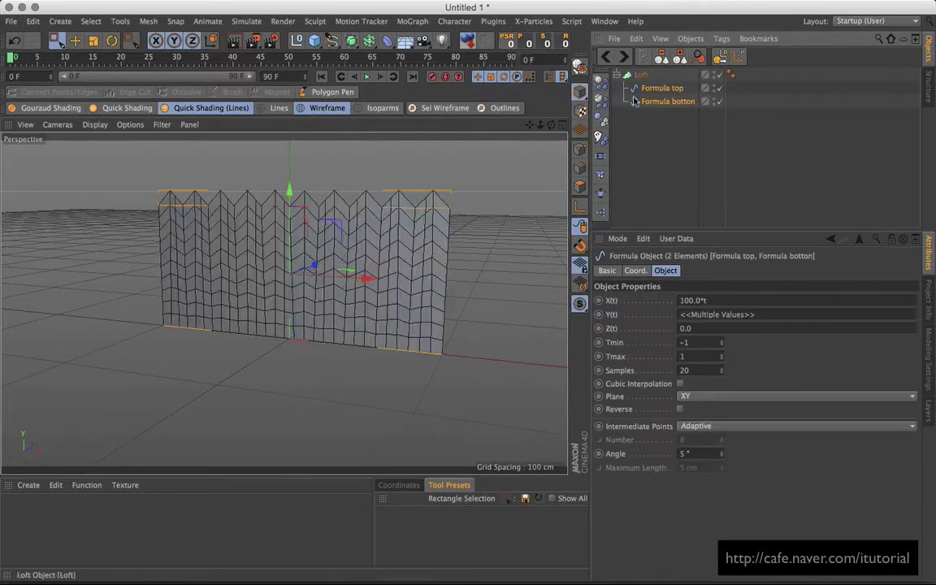
# Step: Enable Linear Interpolation on the Loft object
pyautogui.scroll(2, 431, 249)
pyautogui.scroll(5, 433, 250)
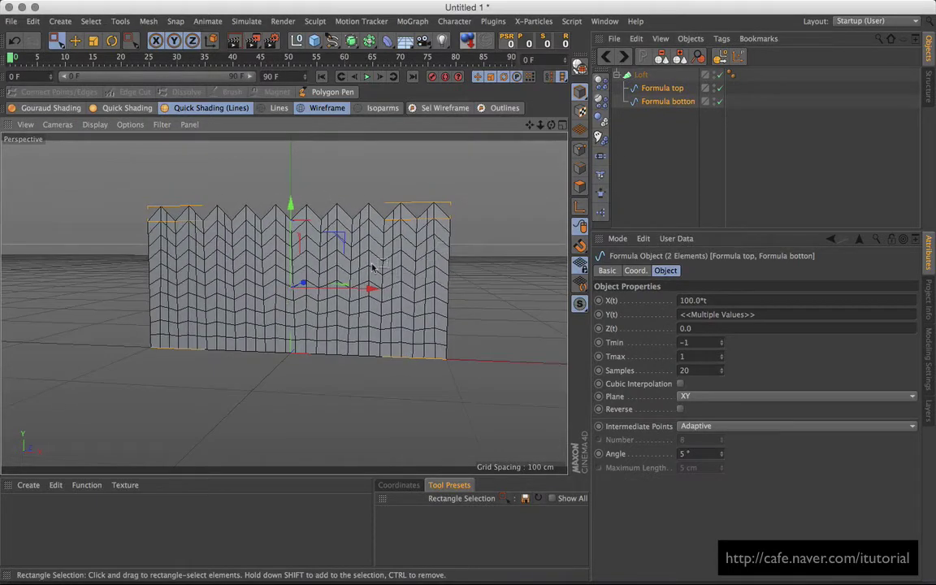
pyautogui.keyDown('alt'); pyautogui.moveTo(400, 266); pyautogui.dragTo(511, 221); pyautogui.keyUp('alt')
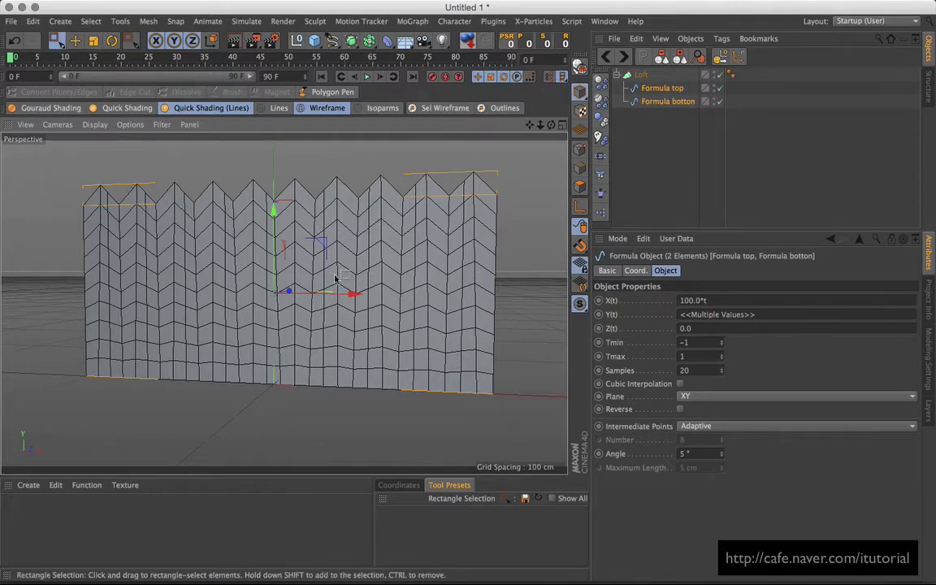
pyautogui.keyDown('alt'); pyautogui.moveTo(334, 279); pyautogui.dragTo(358, 255); pyautogui.keyUp('alt')
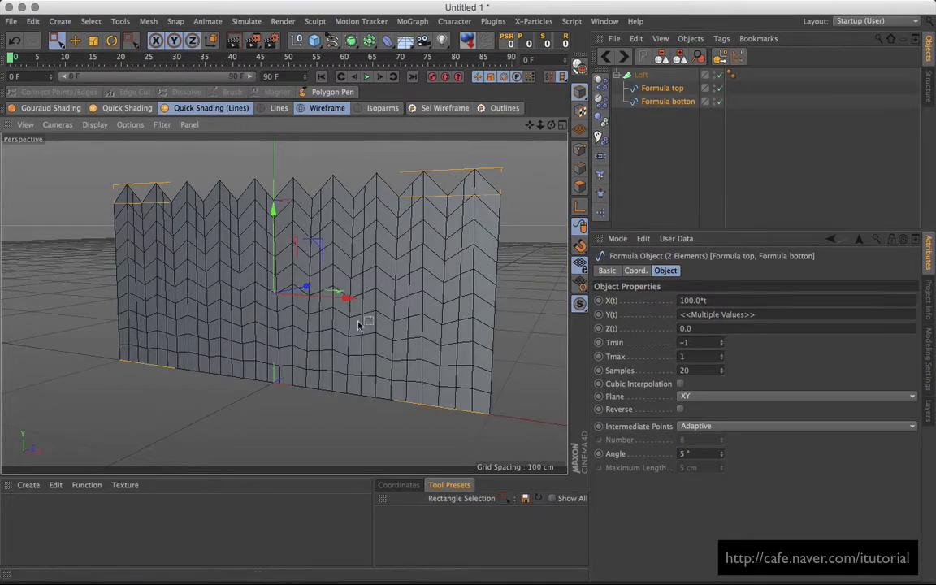
pyautogui.moveTo(387, 278)
pyautogui.keyDown('alt'); pyautogui.mouseDown()
pyautogui.moveTo(464, 255)
pyautogui.moveTo(385, 280)
pyautogui.mouseUp(); pyautogui.keyUp('alt')
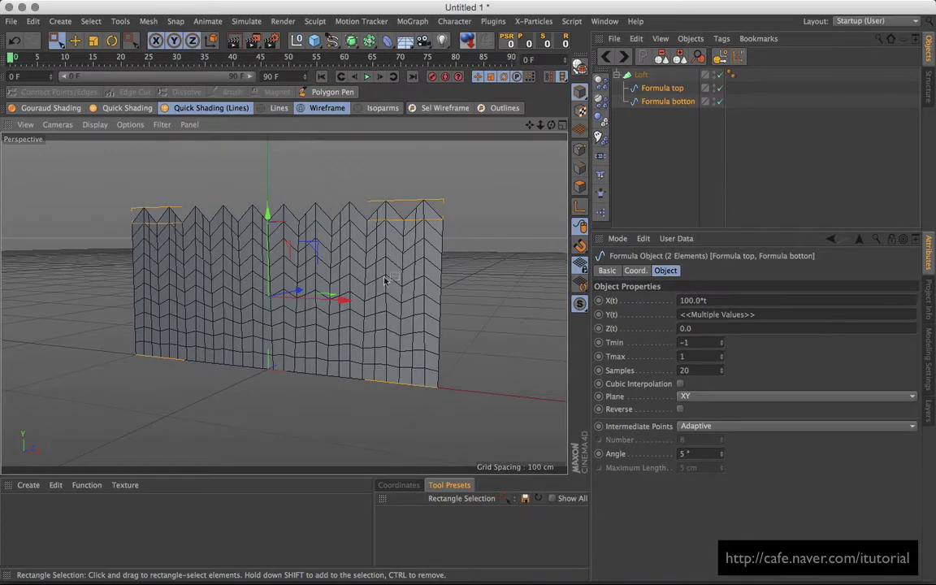
pyautogui.click(641, 74)
pyautogui.keyDown('alt'); pyautogui.moveTo(450, 174); pyautogui.dragTo(462, 305); pyautogui.keyUp('alt')
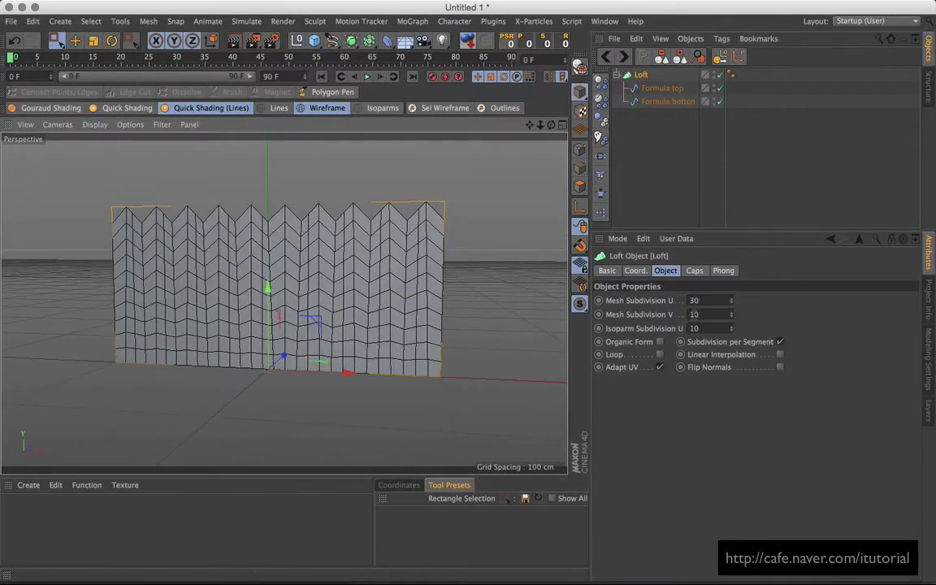
pyautogui.click(780, 355)
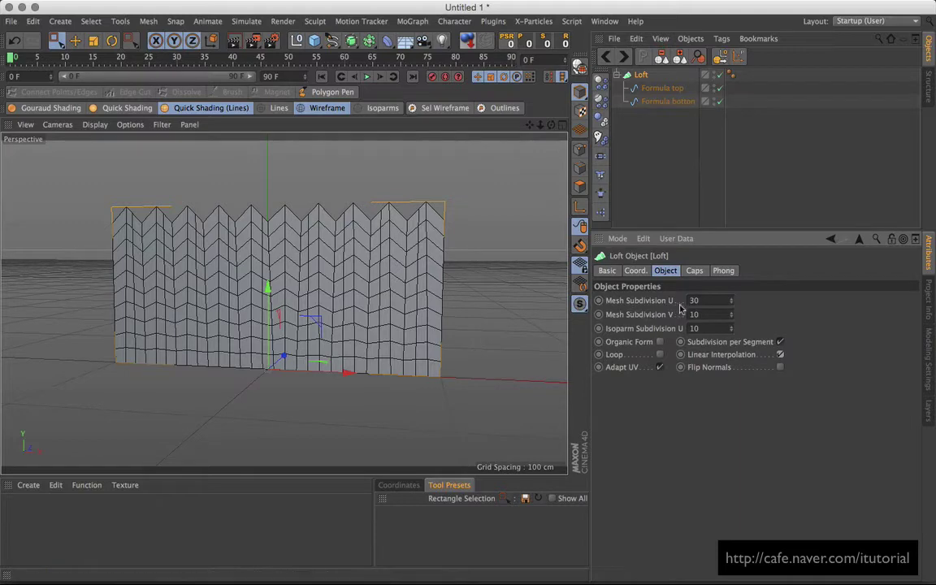
# Step: Set the Loft's Mesh Subdivision U to 21 so the mesh columns line up with the zigzag peaks
pyautogui.moveTo(732, 304); pyautogui.dragTo(734, 310)
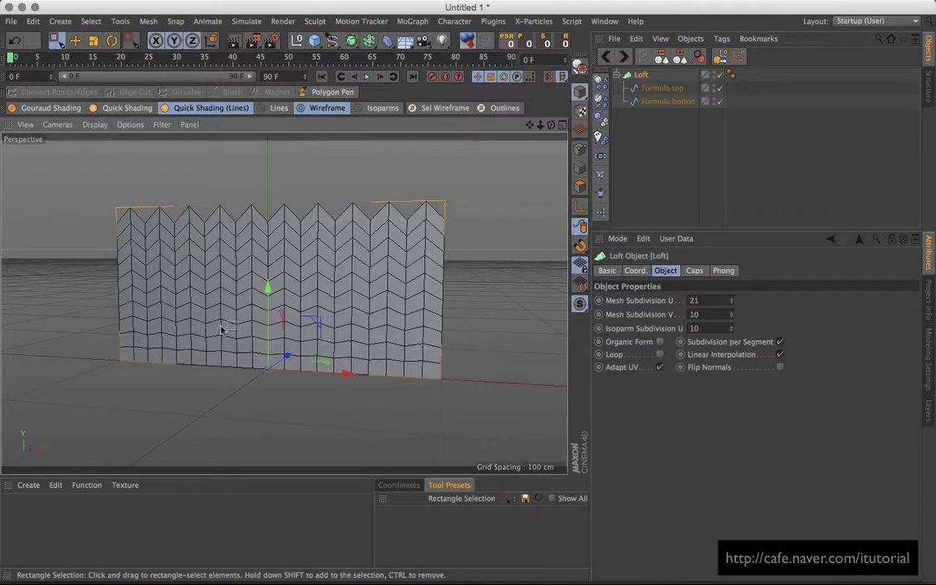
pyautogui.click(731, 304)
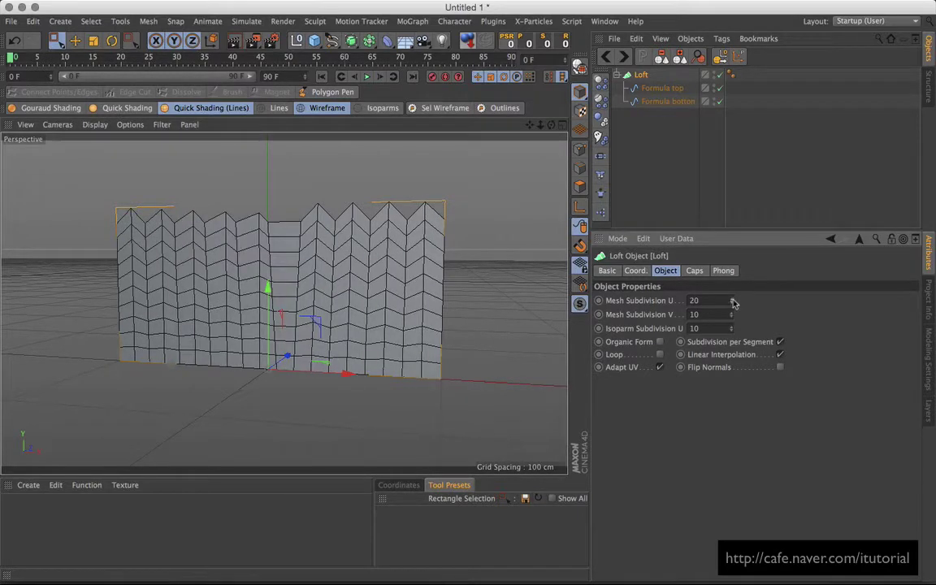
pyautogui.click(732, 298)
pyautogui.click(732, 299)
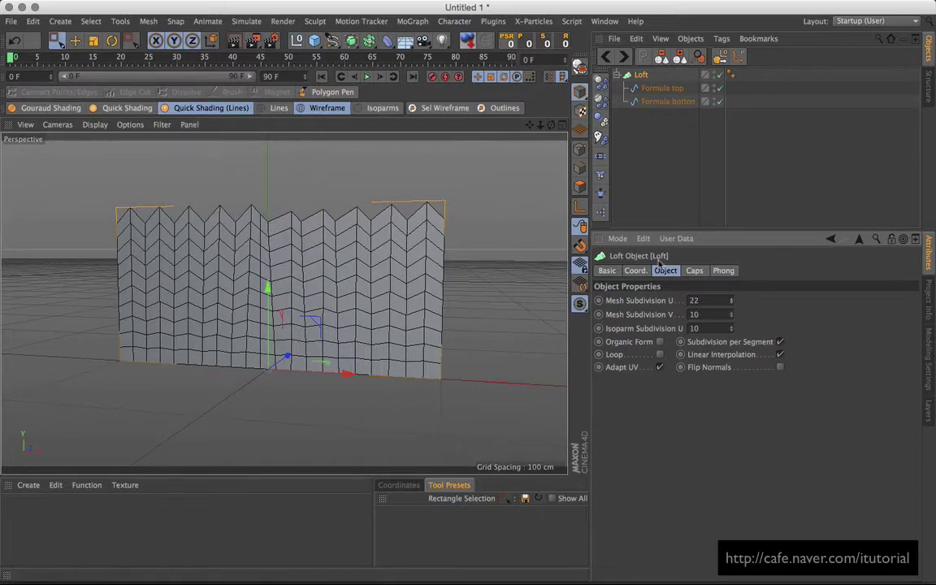
pyautogui.click(731, 304)
pyautogui.keyDown('alt'); pyautogui.moveTo(490, 309); pyautogui.dragTo(418, 290); pyautogui.keyUp('alt')
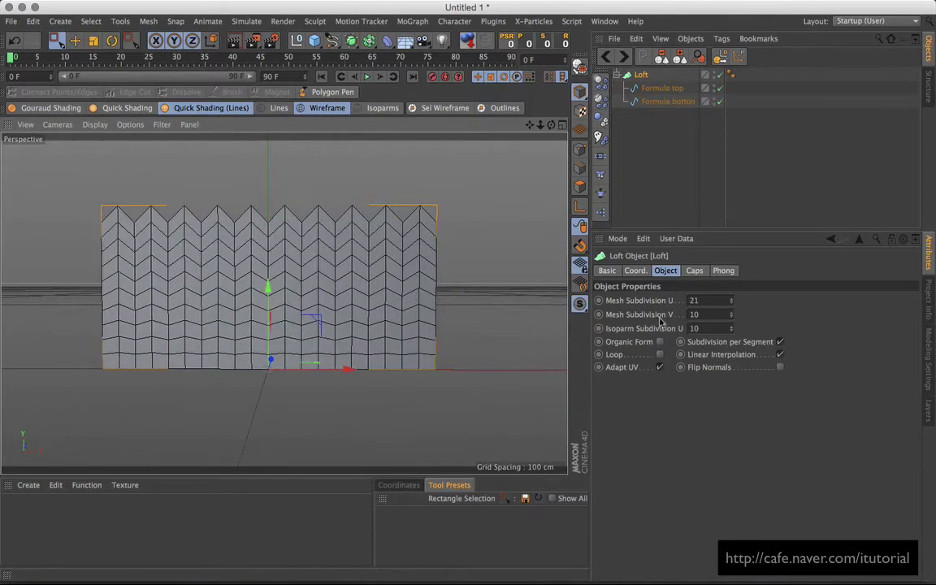
# Step: Reduce the Loft's Mesh Subdivision V to 7
pyautogui.click(732, 318)
pyautogui.click(732, 318)
pyautogui.click(731, 318)
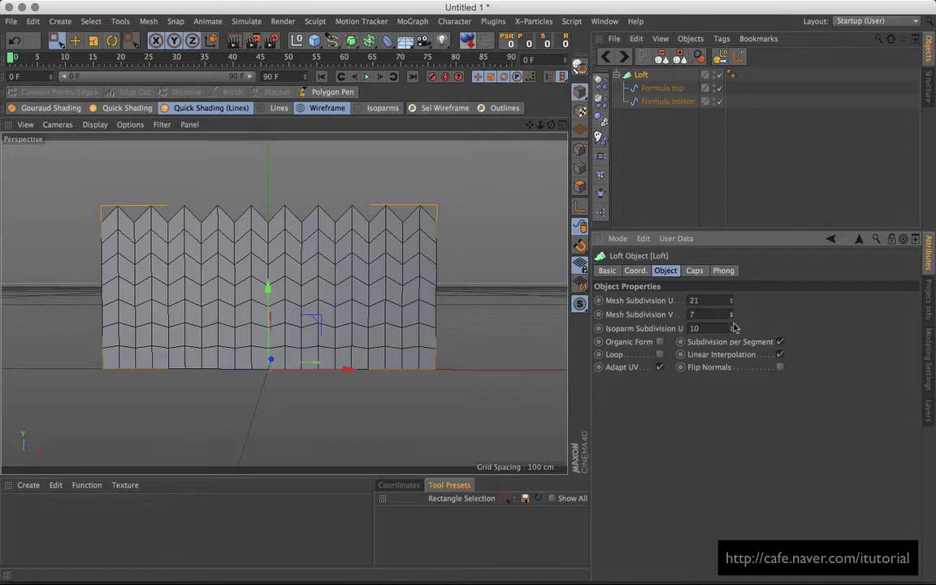
pyautogui.keyDown('alt'); pyautogui.moveTo(462, 315); pyautogui.dragTo(420, 308); pyautogui.keyUp('alt')
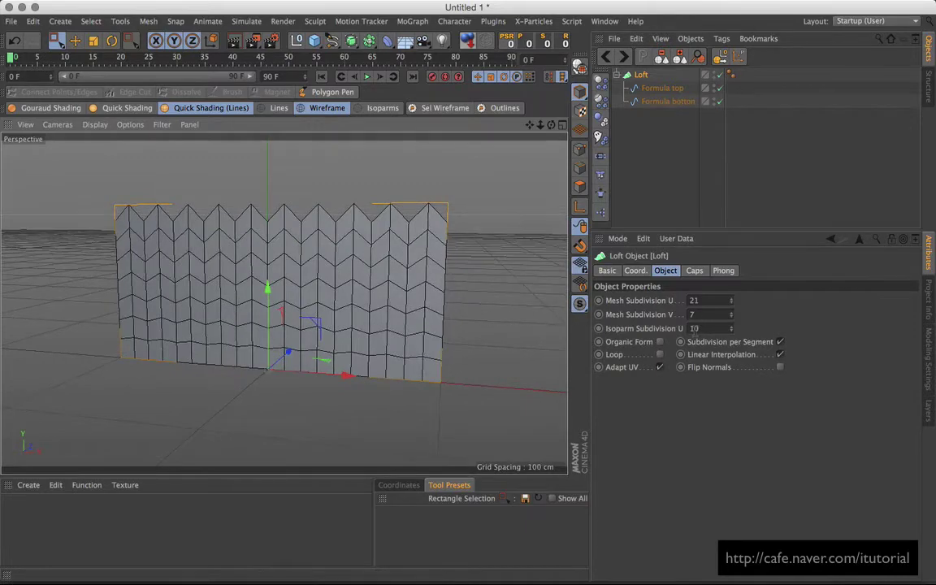
pyautogui.keyDown('alt'); pyautogui.moveTo(359, 290); pyautogui.dragTo(438, 274); pyautogui.keyUp('alt')
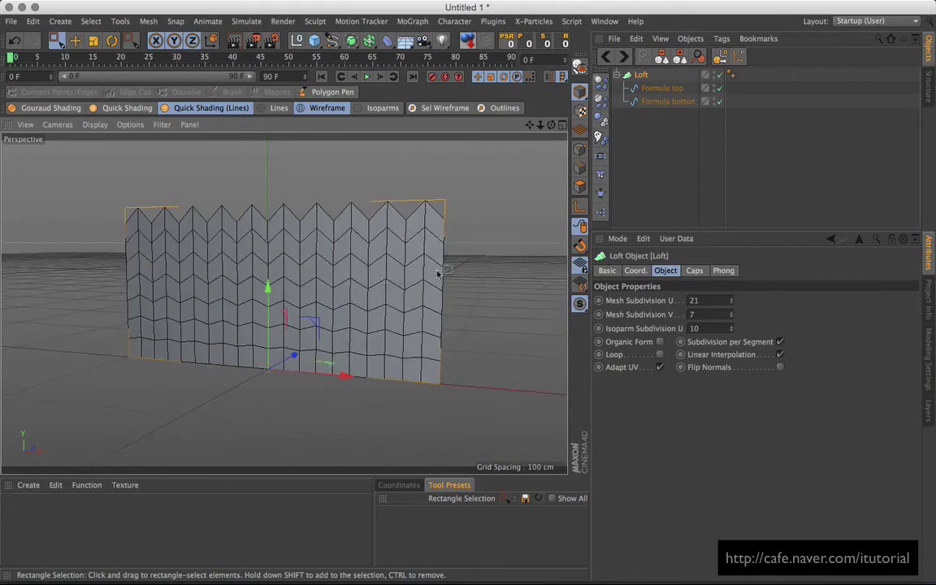
# Step: Add a Wrap deformer to the scene and set its wrap type to Spherical
pyautogui.click(618, 75)
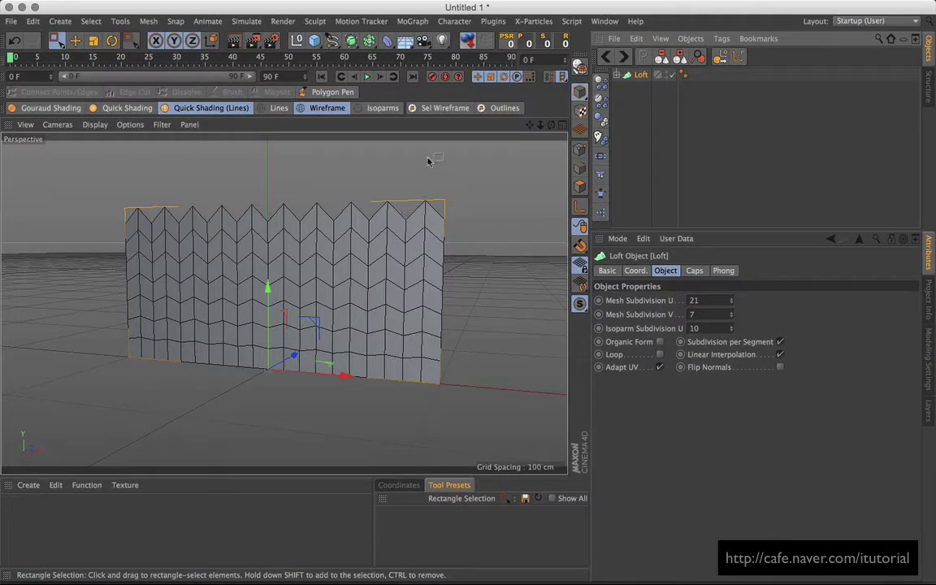
pyautogui.click(388, 42)
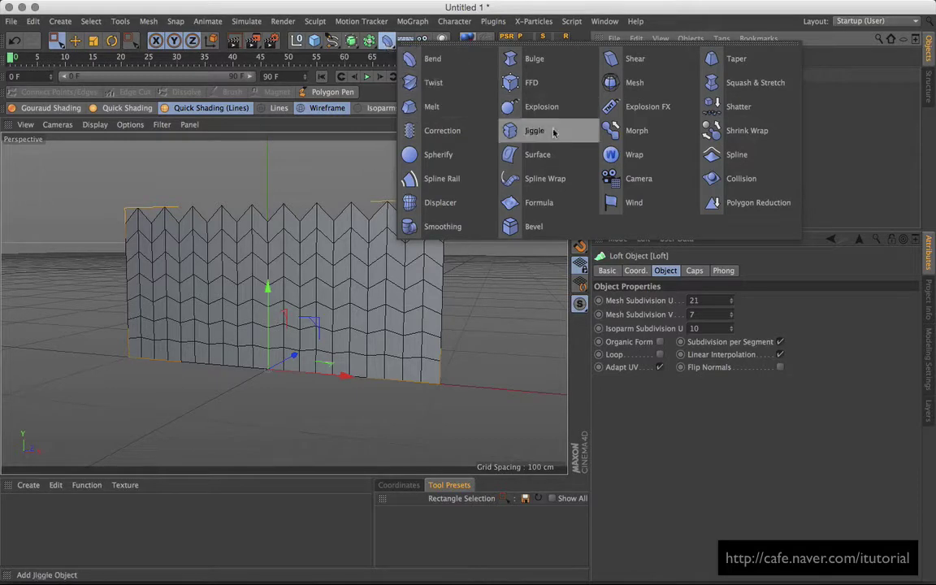
pyautogui.click(632, 154)
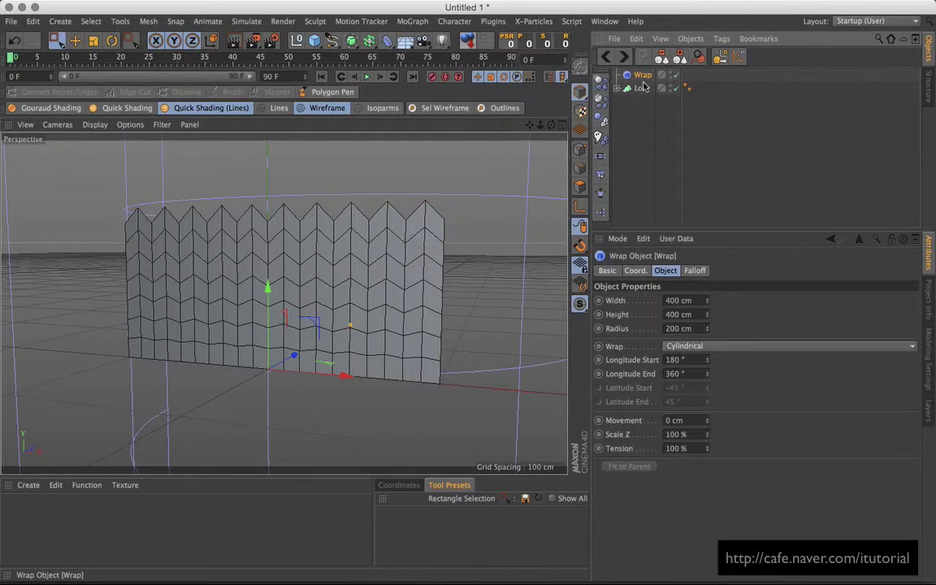
pyautogui.press('h')
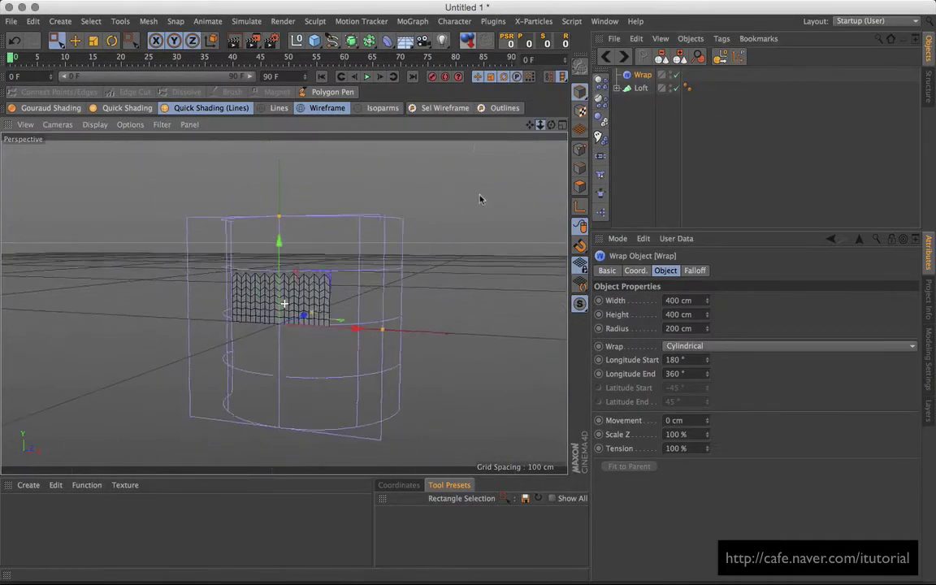
pyautogui.keyDown('alt'); pyautogui.moveTo(480, 198); pyautogui.dragTo(419, 270); pyautogui.keyUp('alt')
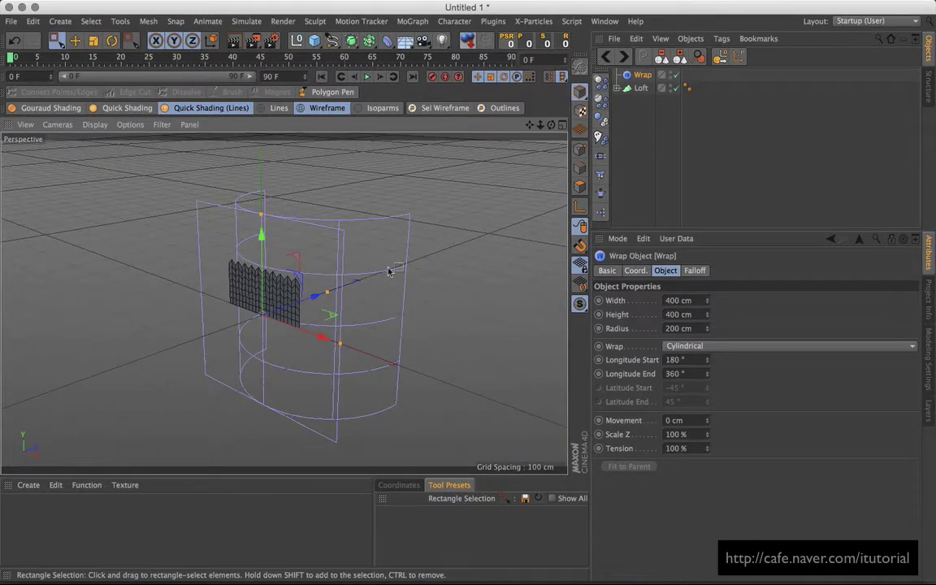
pyautogui.click(724, 345)
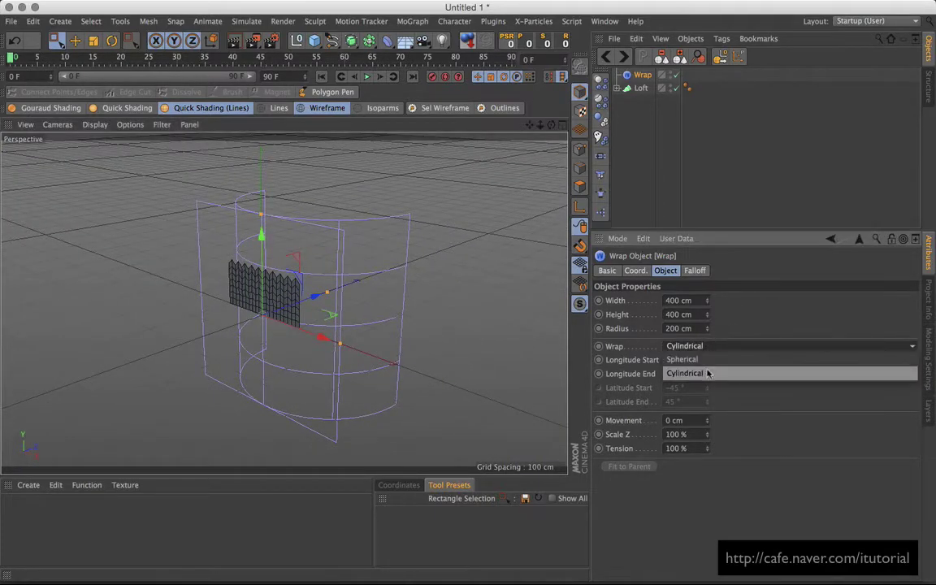
pyautogui.click(704, 361)
pyautogui.keyDown('alt'); pyautogui.moveTo(386, 306); pyautogui.dragTo(431, 273); pyautogui.keyUp('alt')
# Step: Group the Wrap deformer and the Loft together under a null object
pyautogui.click(619, 87)
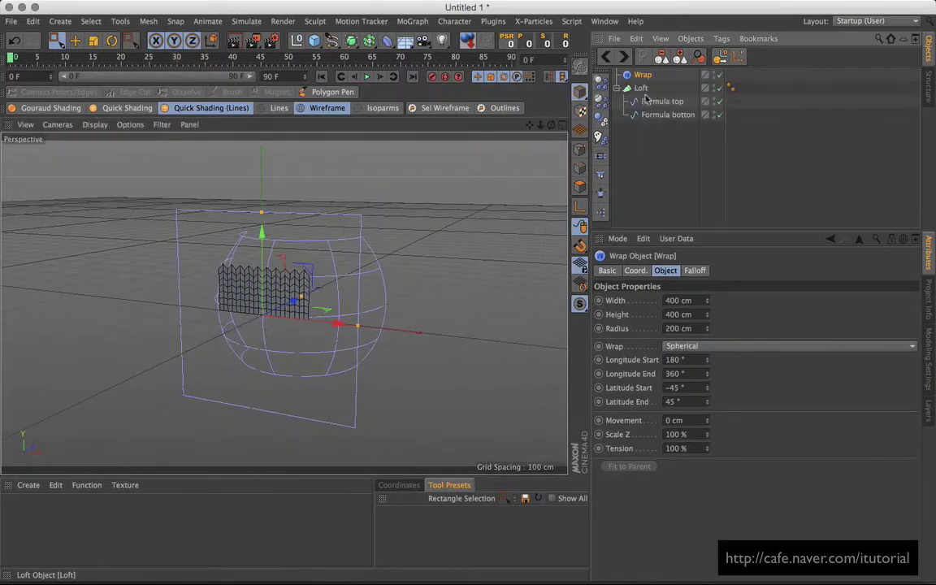
pyautogui.click(619, 88)
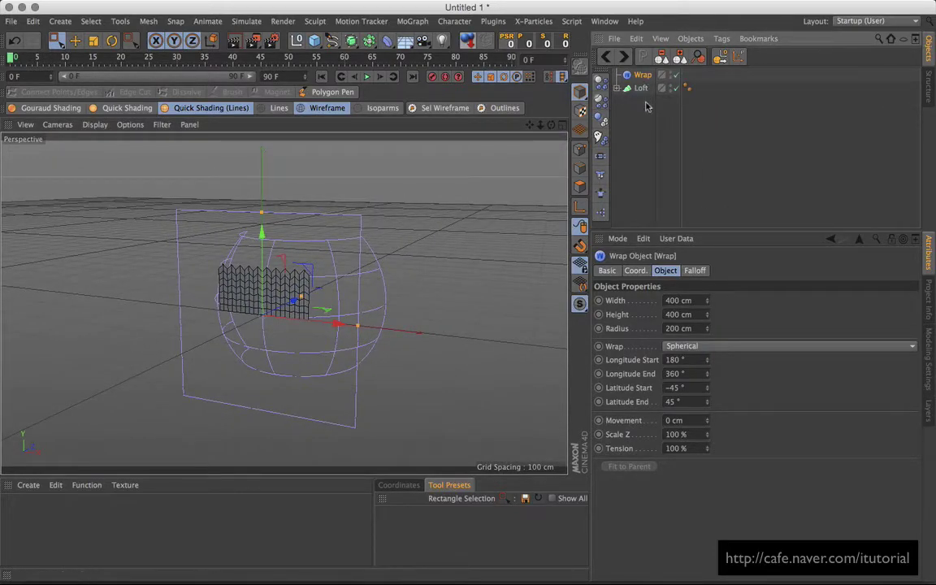
pyautogui.keyDown('ctrl'); pyautogui.click(642, 87); pyautogui.keyUp('ctrl')
pyautogui.hotkey('alt', 'g')
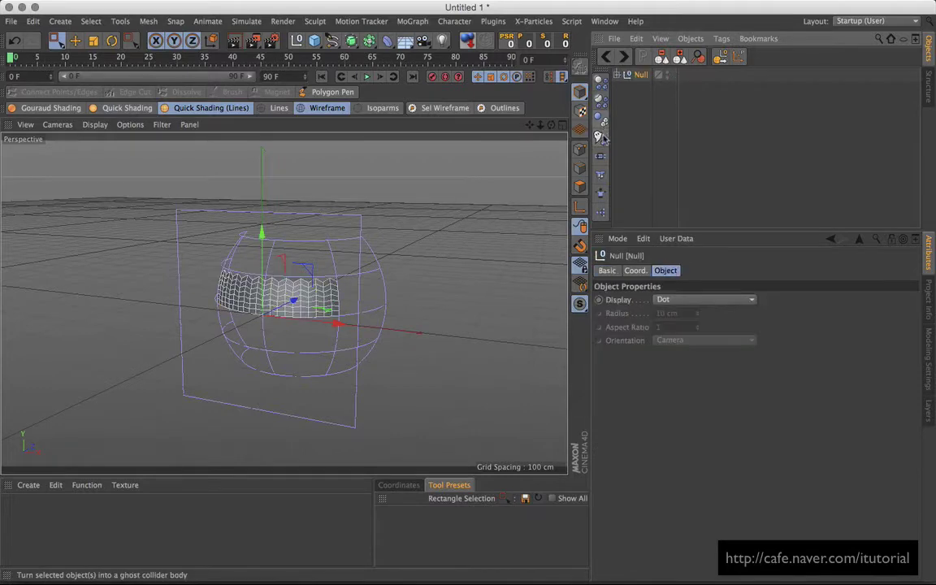
# Step: Set the Longitude Start of the grouped Wrap deformer to 0°
pyautogui.keyDown('alt'); pyautogui.moveTo(418, 251); pyautogui.dragTo(342, 273); pyautogui.keyUp('alt')
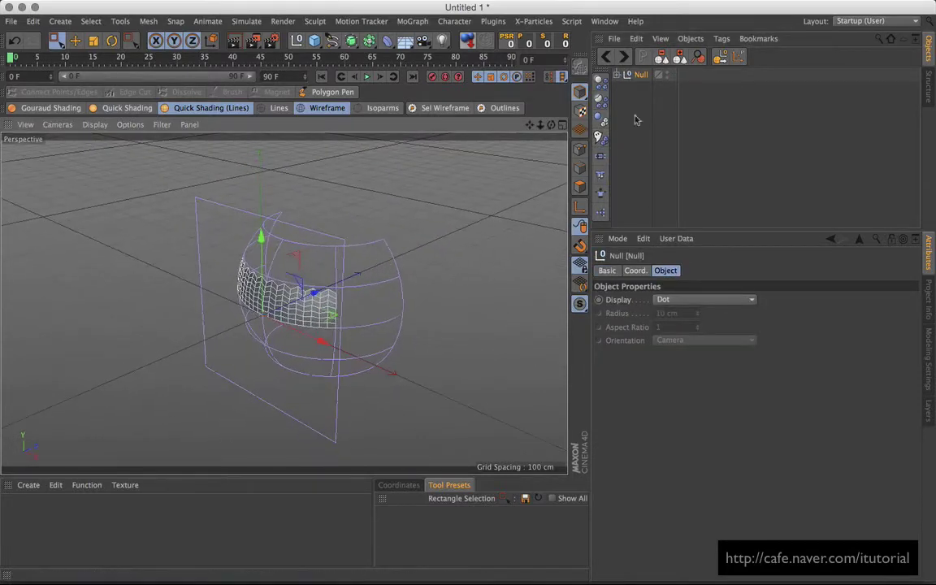
pyautogui.click(618, 75)
pyautogui.click(651, 88)
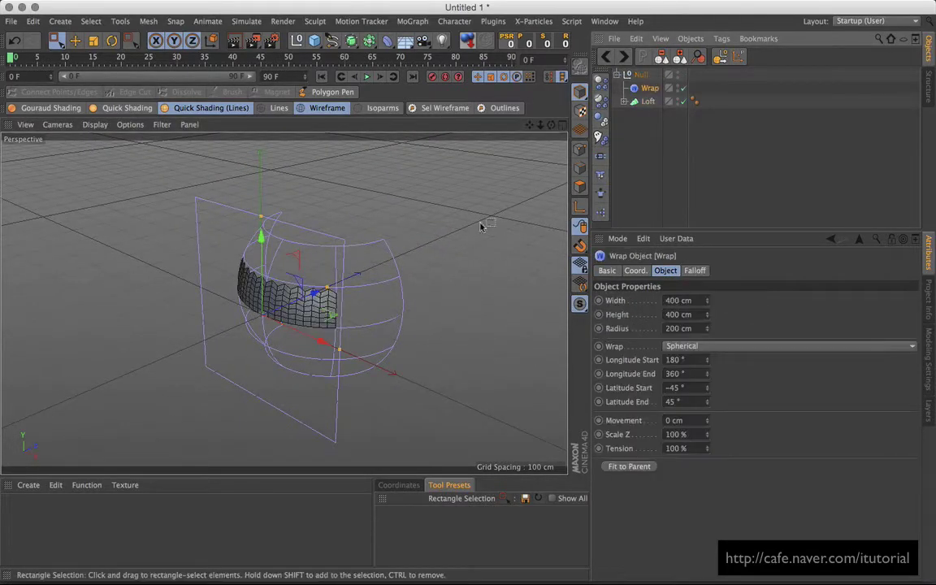
pyautogui.keyDown('alt'); pyautogui.moveTo(397, 268); pyautogui.dragTo(446, 272); pyautogui.keyUp('alt')
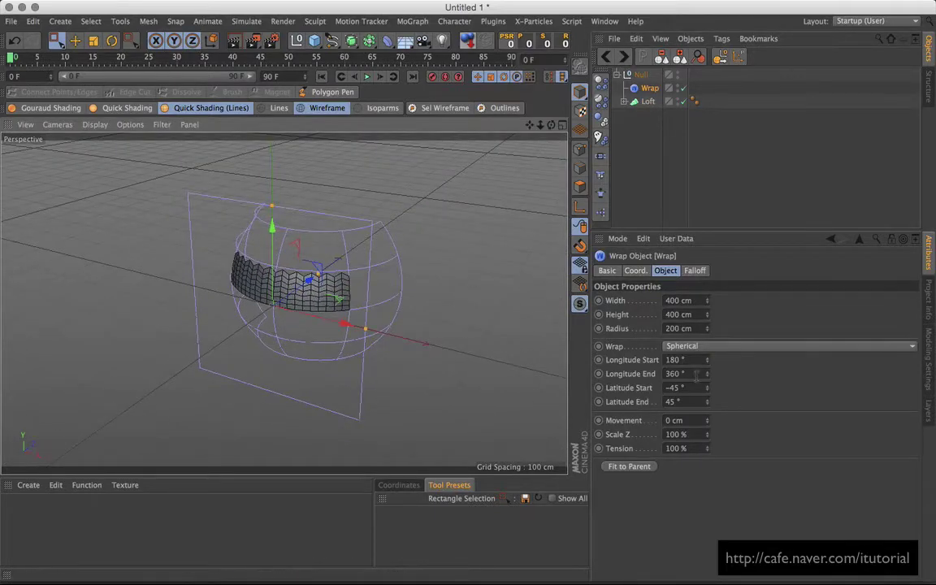
pyautogui.doubleClick(675, 360)
pyautogui.write('0')
pyautogui.press('Return')
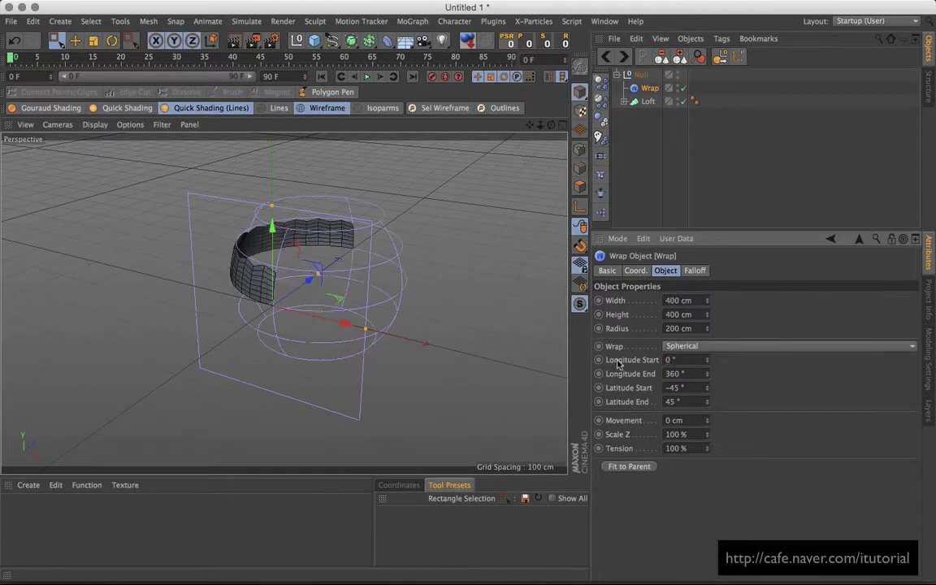
# Step: Set the Wrap deformer's Latitude Start to 0° and its Latitude End to 90°
pyautogui.keyDown('alt'); pyautogui.moveTo(434, 299); pyautogui.dragTo(419, 268); pyautogui.keyUp('alt')
pyautogui.doubleClick(612, 388)
pyautogui.write('0')
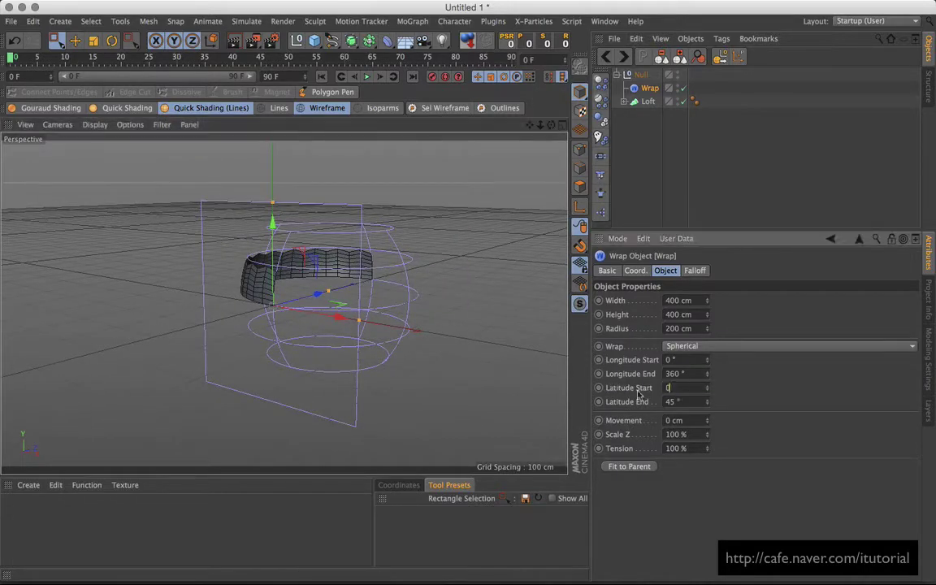
pyautogui.press('Return')
pyautogui.keyDown('alt'); pyautogui.moveTo(450, 346); pyautogui.dragTo(439, 309); pyautogui.keyUp('alt')
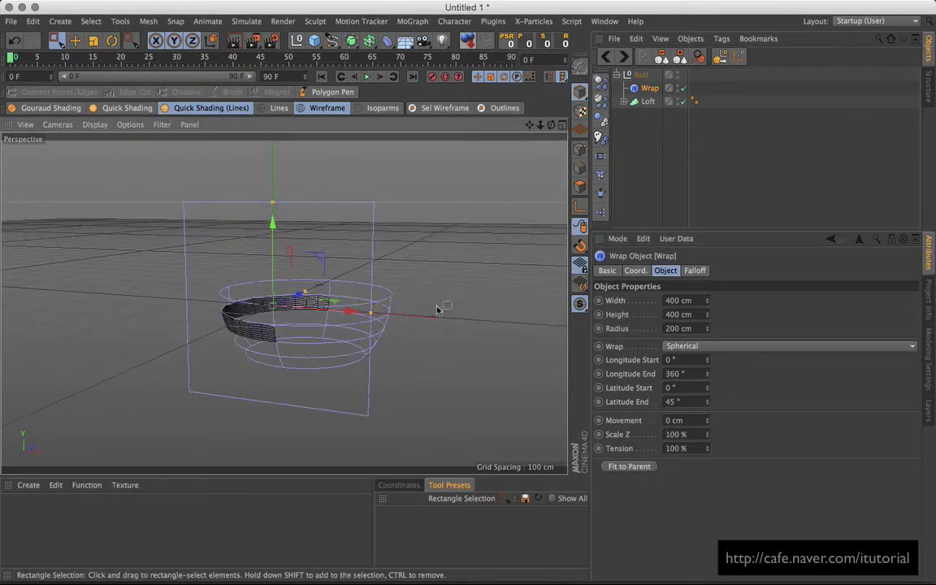
pyautogui.doubleClick(675, 402)
pyautogui.write('90')
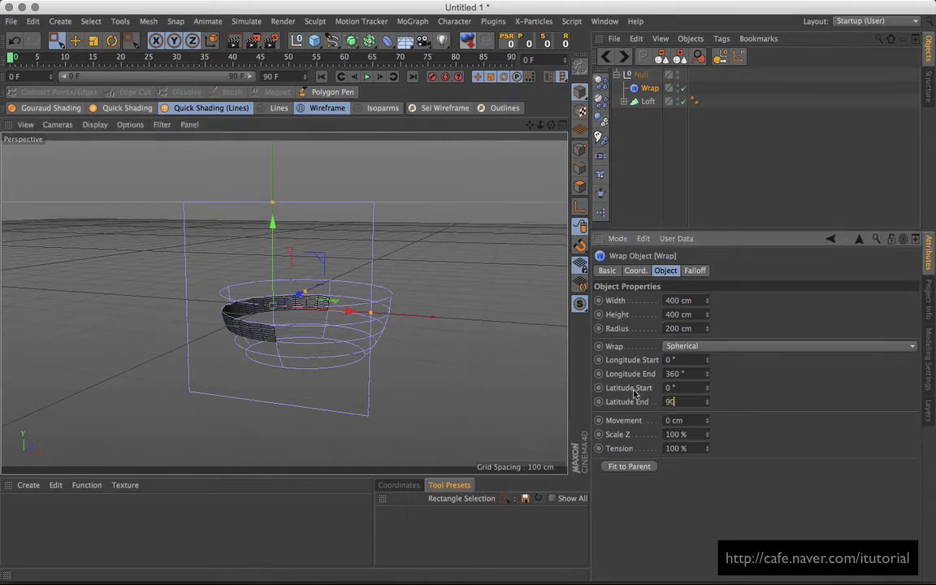
pyautogui.press('Return')
pyautogui.keyDown('alt'); pyautogui.moveTo(377, 330); pyautogui.dragTo(448, 322); pyautogui.keyUp('alt')
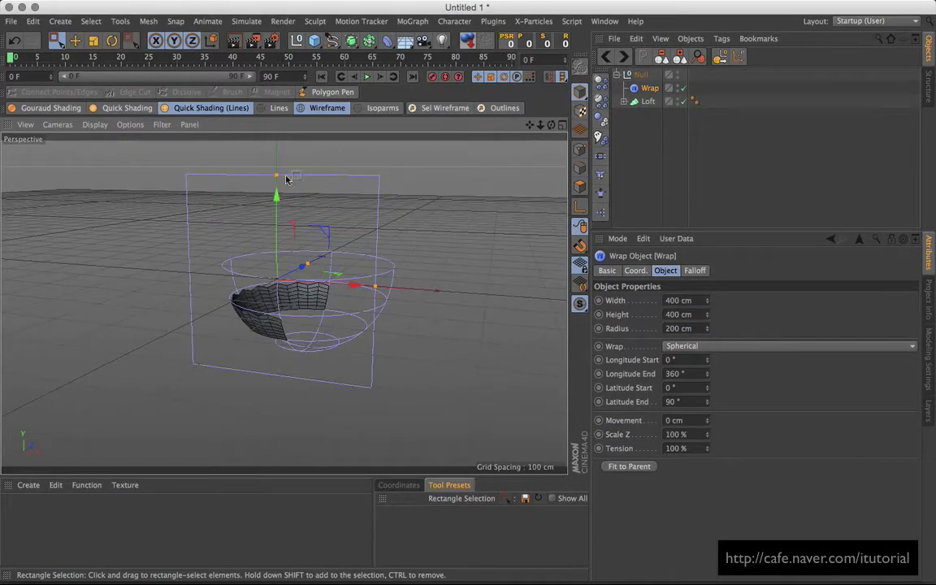
# Step: Shrink the Wrap deformer to about 202 cm wide and 95 cm high and shift it vertically so the bowl's base closes
pyautogui.moveTo(277, 175); pyautogui.dragTo(277, 218)
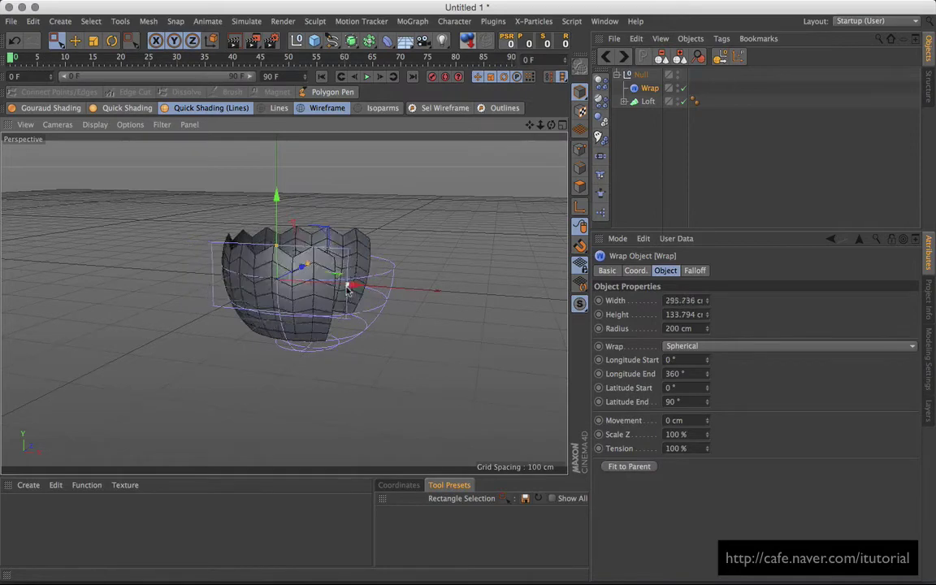
pyautogui.keyDown('alt'); pyautogui.moveTo(326, 288); pyautogui.dragTo(345, 372); pyautogui.keyUp('alt')
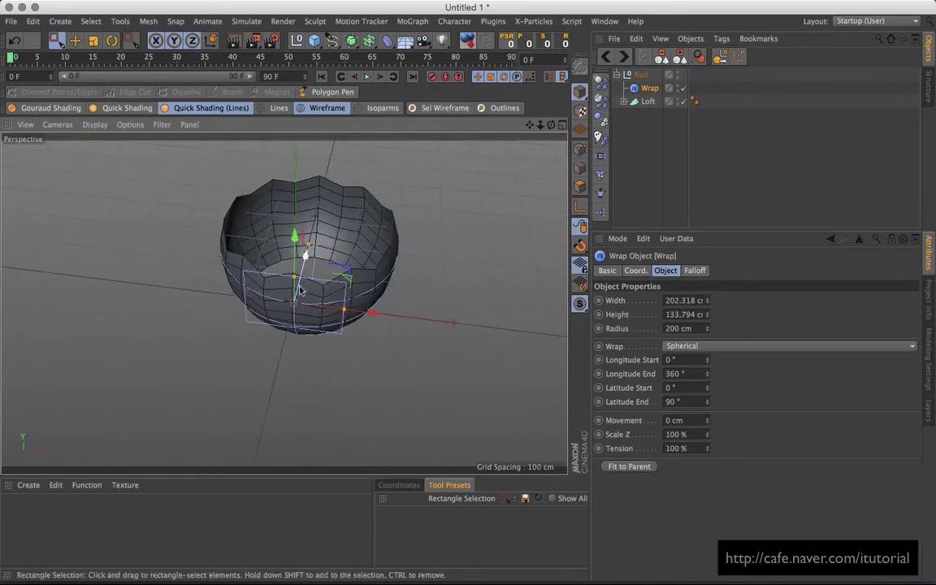
pyautogui.moveTo(294, 309); pyautogui.dragTo(296, 248)
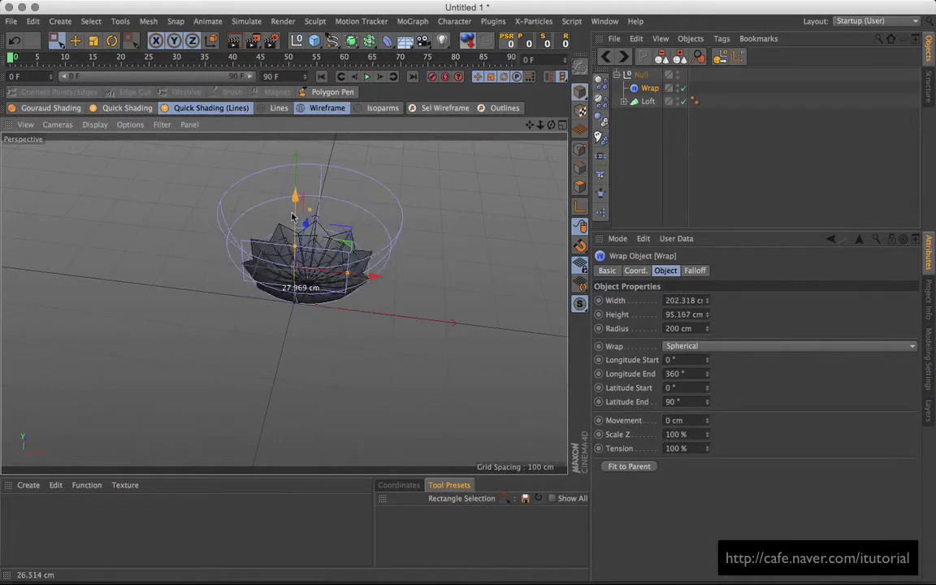
pyautogui.keyDown('alt'); pyautogui.moveTo(368, 262); pyautogui.dragTo(278, 344); pyautogui.keyUp('alt')
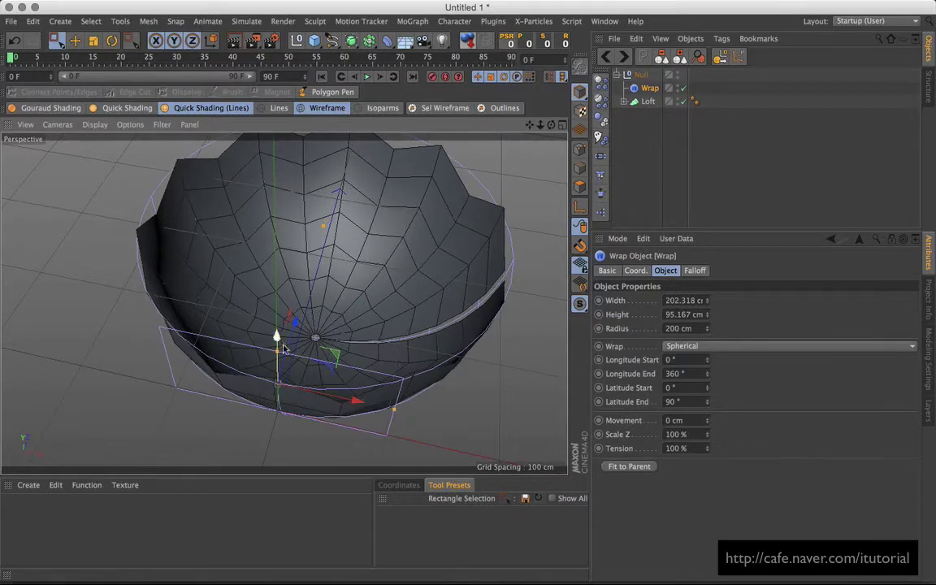
# Step: Fine-tune the Wrap deformer to a Width of 200.018 cm and a Height of 91.967 cm to close the bowl's seam
pyautogui.moveTo(708, 317); pyautogui.dragTo(708, 319)
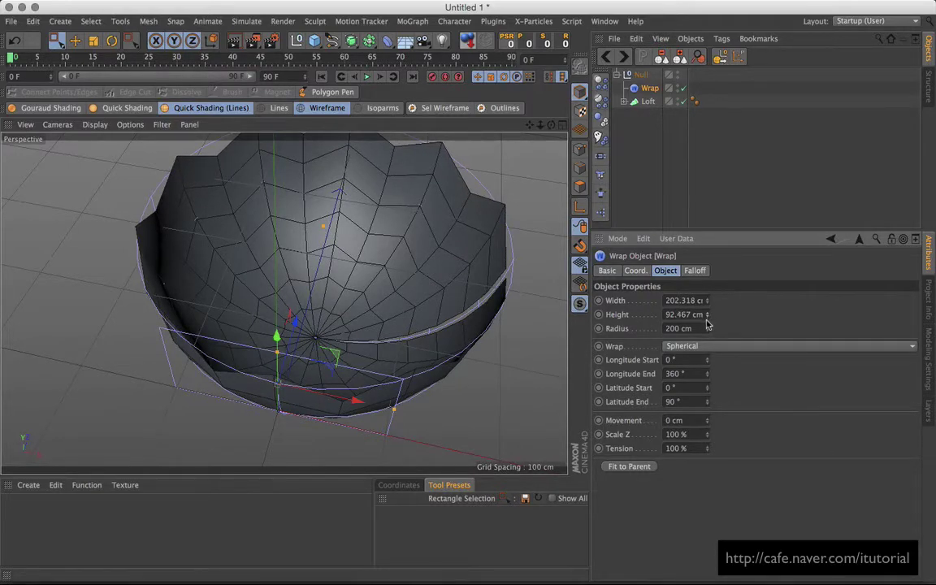
pyautogui.moveTo(708, 325); pyautogui.dragTo(708, 326)
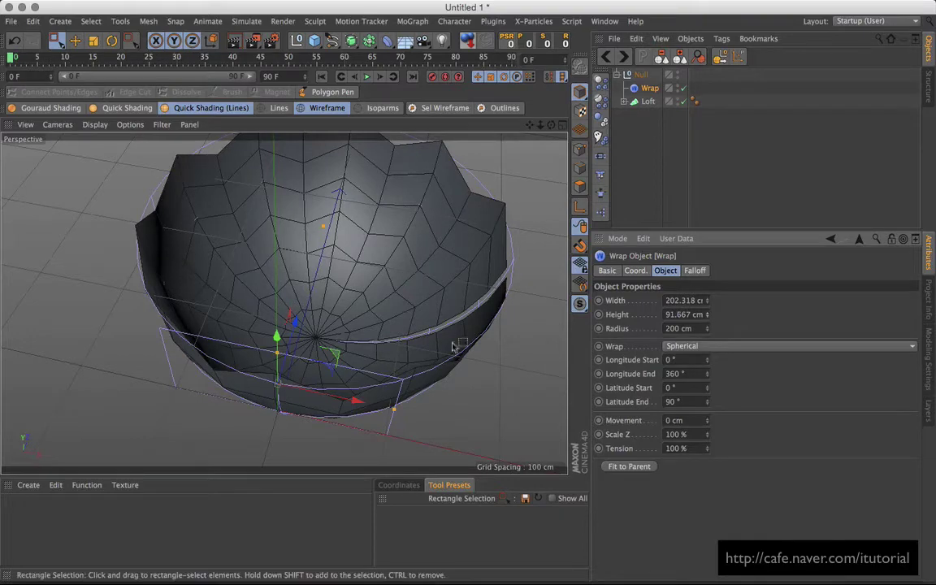
pyautogui.keyDown('alt'); pyautogui.moveTo(340, 333); pyautogui.dragTo(415, 240); pyautogui.keyUp('alt')
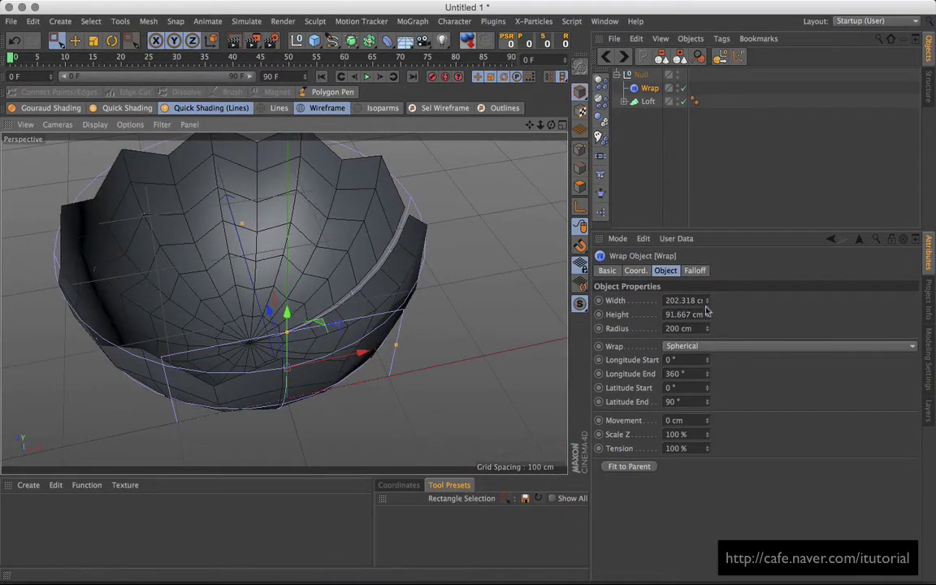
pyautogui.moveTo(708, 305); pyautogui.dragTo(708, 303)
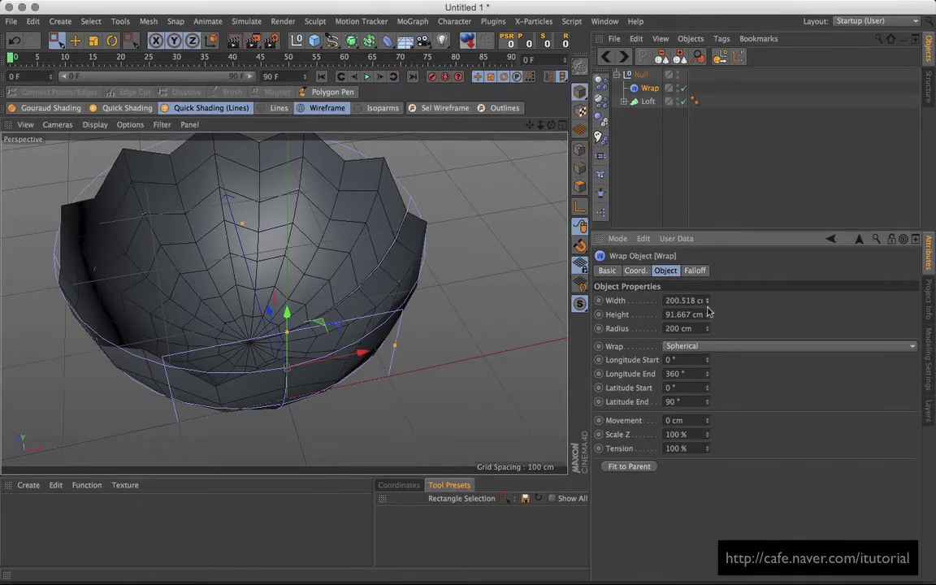
pyautogui.keyDown('alt'); pyautogui.click(708, 313); pyautogui.keyUp('alt')
pyautogui.keyDown('alt'); pyautogui.moveTo(392, 248); pyautogui.dragTo(416, 252); pyautogui.keyUp('alt')
pyautogui.keyDown('alt'); pyautogui.moveTo(378, 223); pyautogui.dragTo(403, 265, button='right'); pyautogui.keyUp('alt')
pyautogui.moveTo(404, 266)
pyautogui.keyDown('alt'); pyautogui.mouseDown()
pyautogui.moveTo(461, 202)
pyautogui.moveTo(406, 253)
pyautogui.mouseUp(); pyautogui.keyUp('alt')
pyautogui.keyDown('alt'); pyautogui.click(708, 303); pyautogui.keyUp('alt')
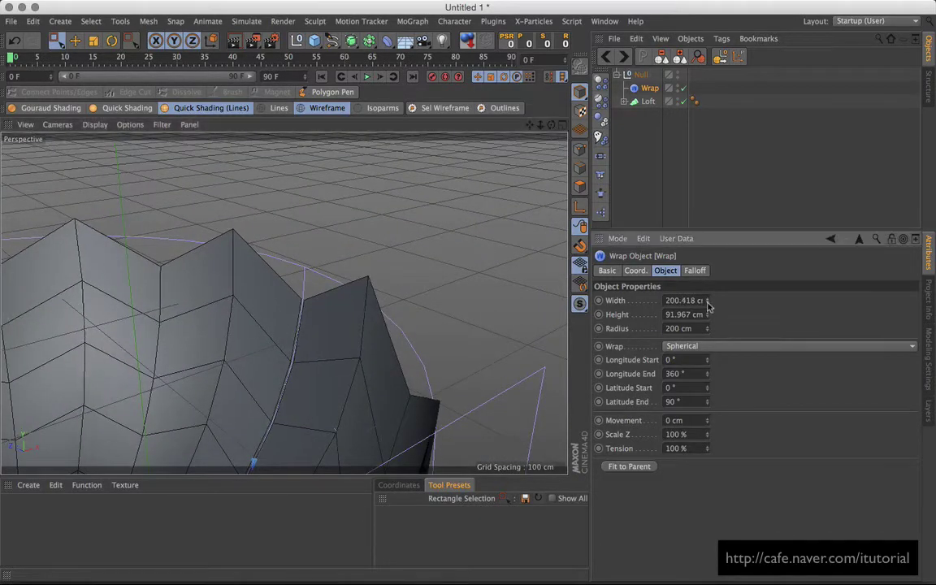
pyautogui.keyDown('alt'); pyautogui.click(707, 303); pyautogui.keyUp('alt')
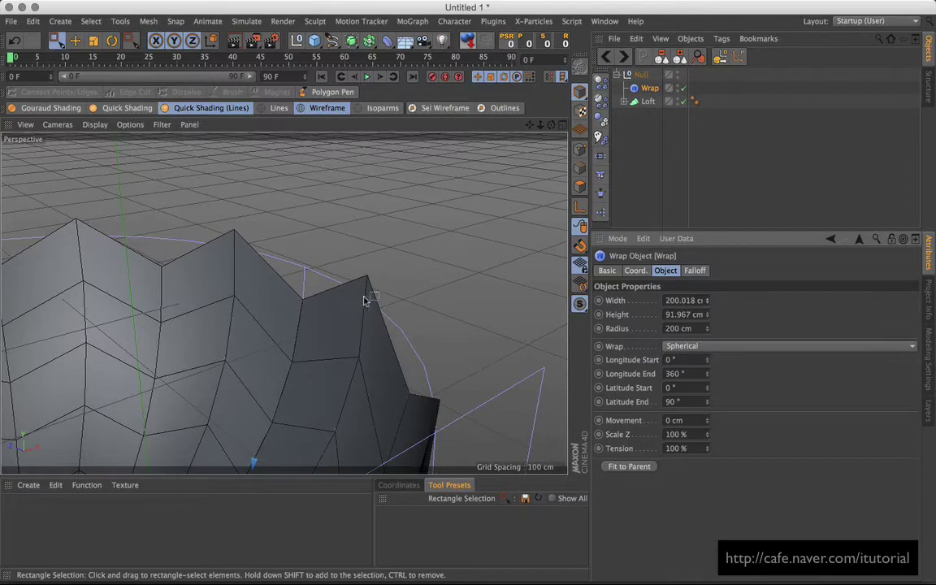
pyautogui.keyDown('alt'); pyautogui.moveTo(364, 299); pyautogui.dragTo(316, 261); pyautogui.keyUp('alt')
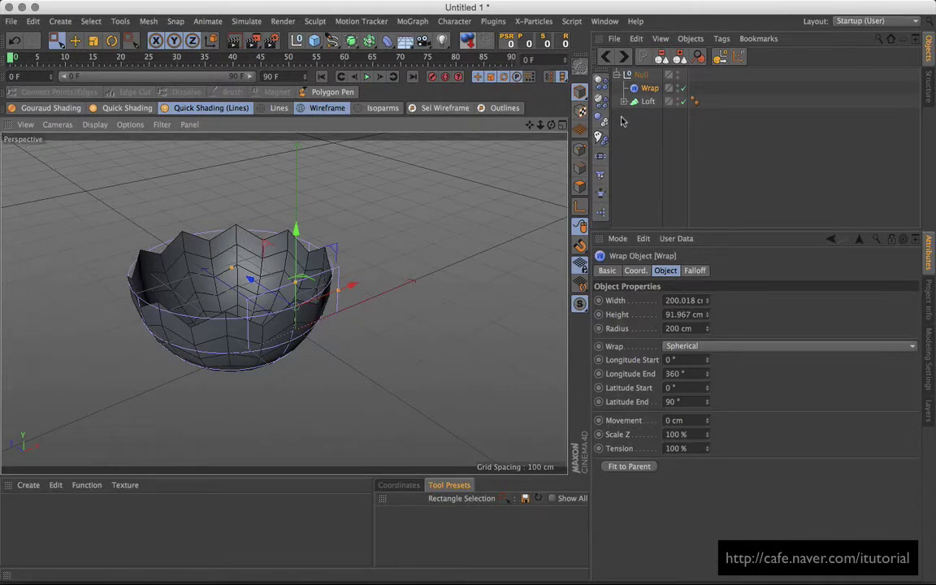
# Step: Place the null group inside a new Cloth Surface with 0 subdivisions and a thickness of 2 cm
pyautogui.click(618, 75)
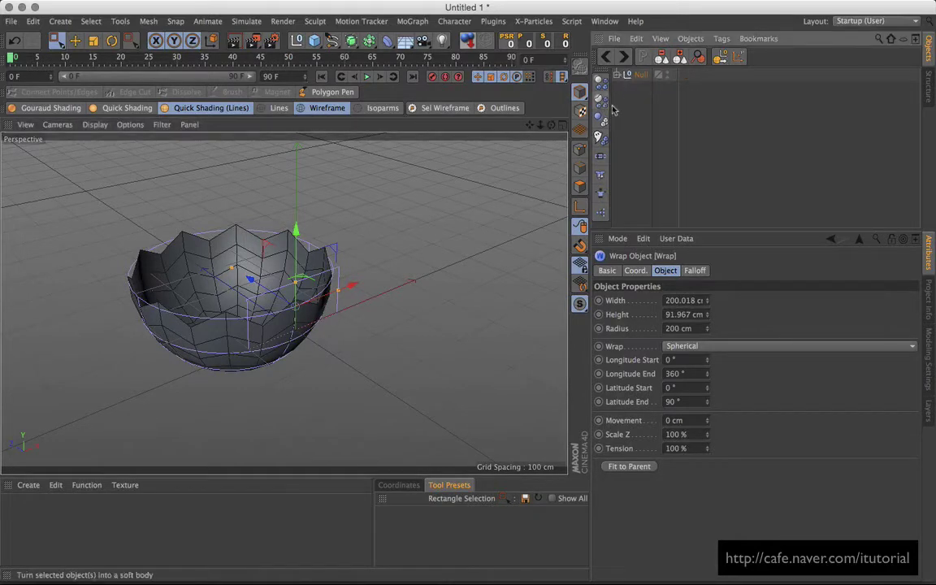
pyautogui.click(246, 21)
pyautogui.moveTo(244, 41)
pyautogui.click(349, 46)
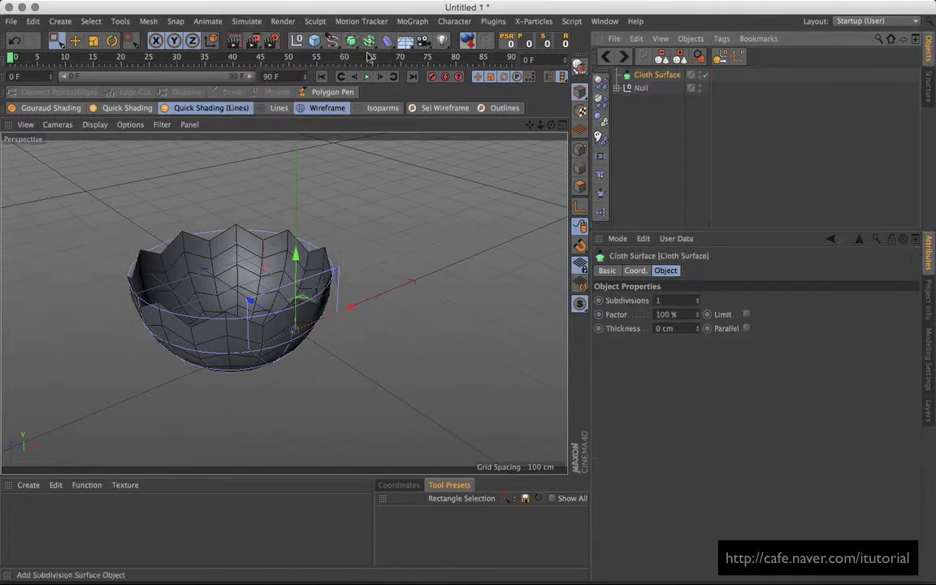
pyautogui.moveTo(653, 75); pyautogui.dragTo(654, 76)
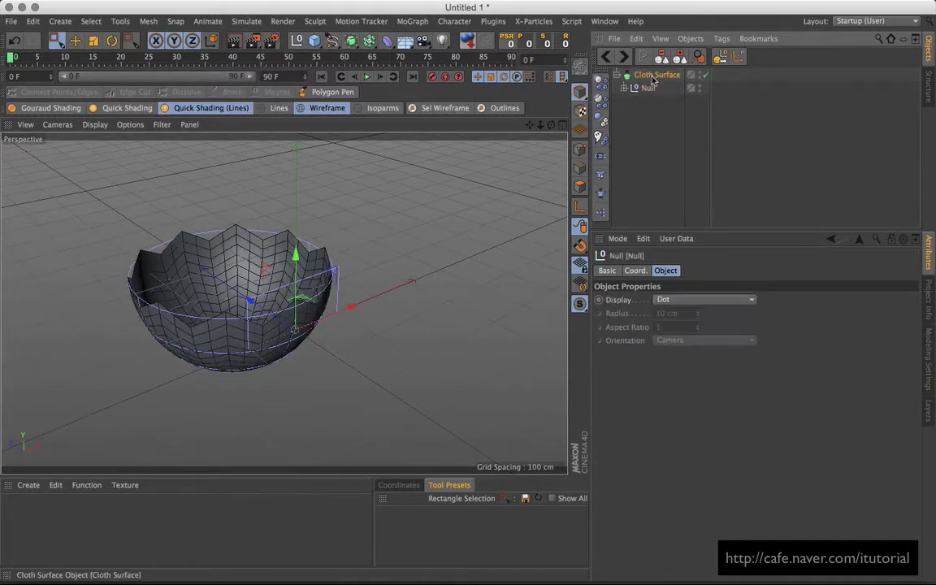
pyautogui.click(698, 303)
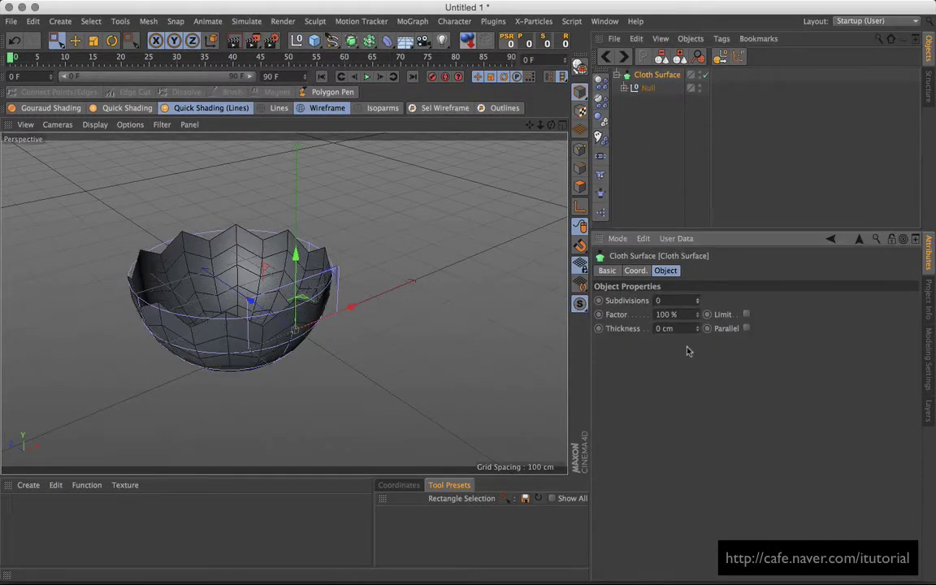
pyautogui.click(698, 326)
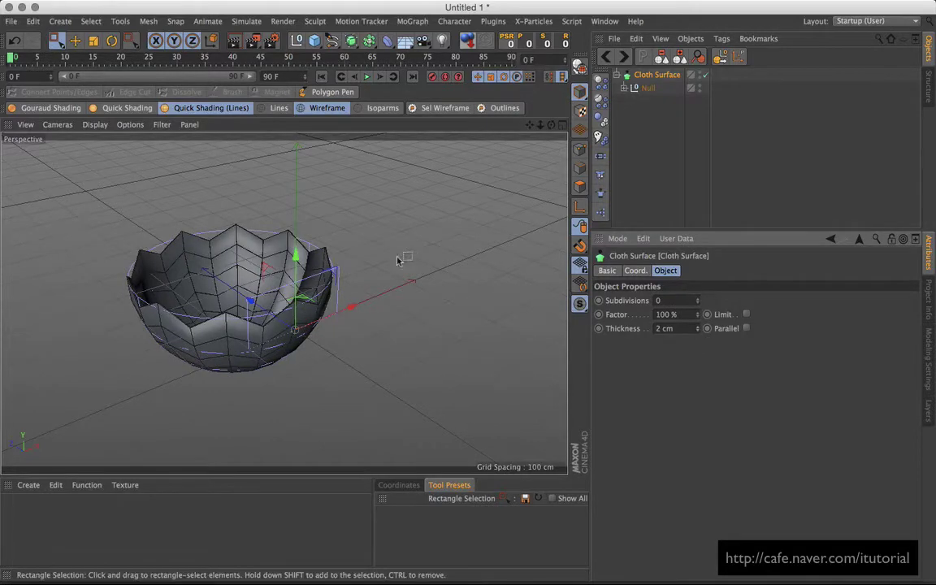
# Step: Add a Subdivision Surface and nest the Cloth Surface inside it, then inspect the smoothed bowl's seam
pyautogui.keyDown('alt'); pyautogui.moveTo(512, 268); pyautogui.dragTo(277, 213); pyautogui.keyUp('alt')
pyautogui.moveTo(351, 41); pyautogui.dragTo(419, 70)
pyautogui.moveTo(646, 89); pyautogui.dragTo(658, 75)
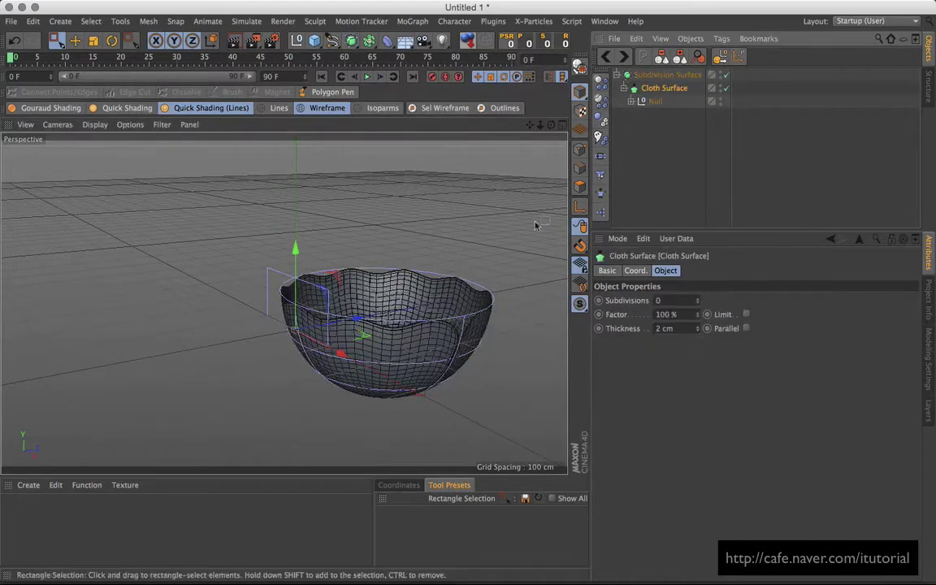
pyautogui.keyDown('alt'); pyautogui.moveTo(444, 301); pyautogui.dragTo(390, 290); pyautogui.keyUp('alt')
pyautogui.keyDown('alt'); pyautogui.moveTo(295, 329); pyautogui.dragTo(354, 290); pyautogui.keyUp('alt')
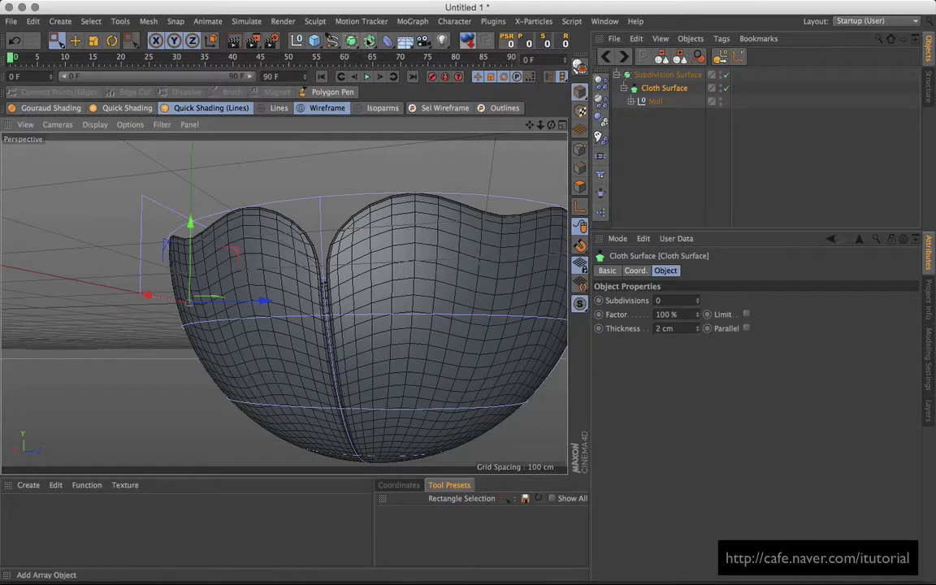
# Step: Insert a Connect object between the Cloth Surface and the null, with a weld tolerance of 0.2 cm
pyautogui.click(351, 41)
pyautogui.click(485, 85)
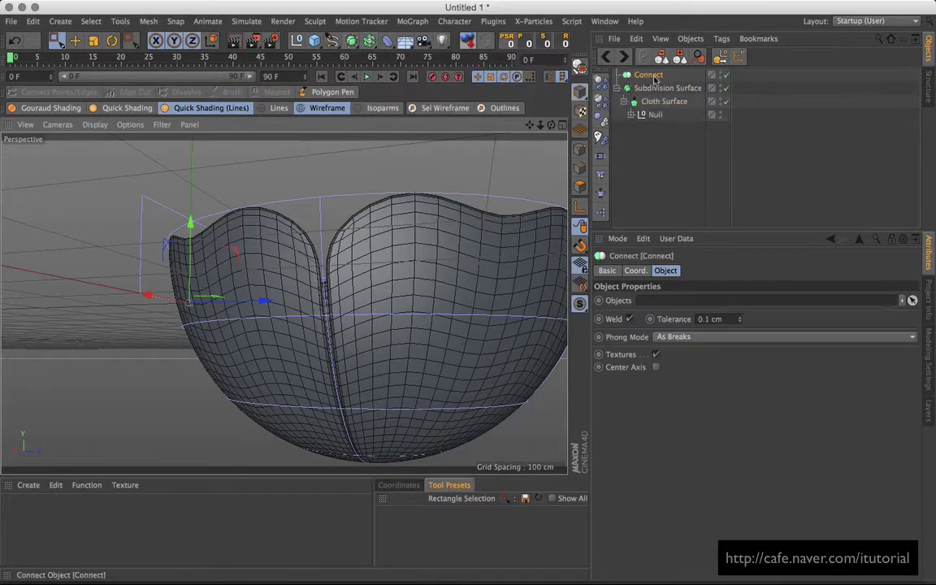
pyautogui.moveTo(647, 75); pyautogui.dragTo(663, 103)
pyautogui.click(662, 101)
pyautogui.keyDown('alt'); pyautogui.moveTo(428, 292); pyautogui.dragTo(428, 288); pyautogui.keyUp('alt')
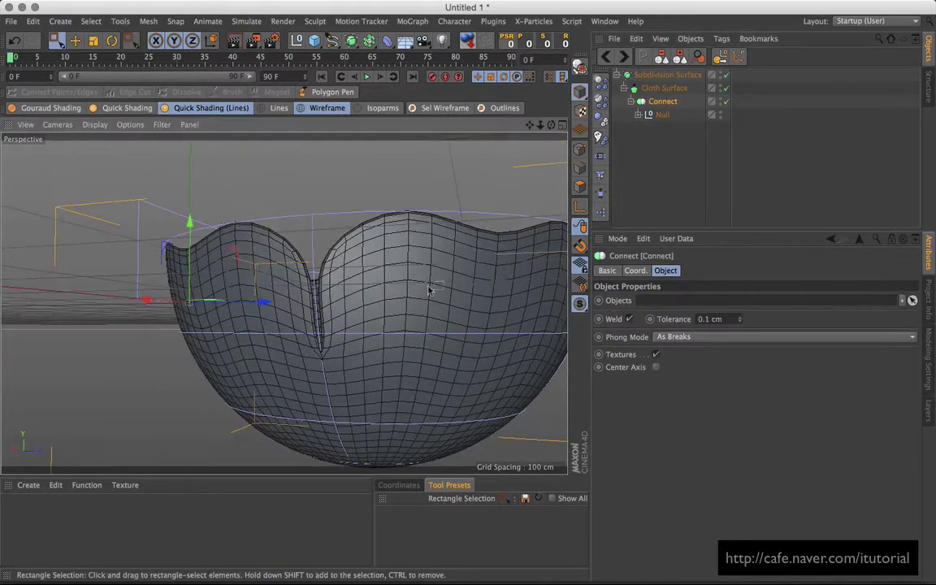
pyautogui.click(740, 318)
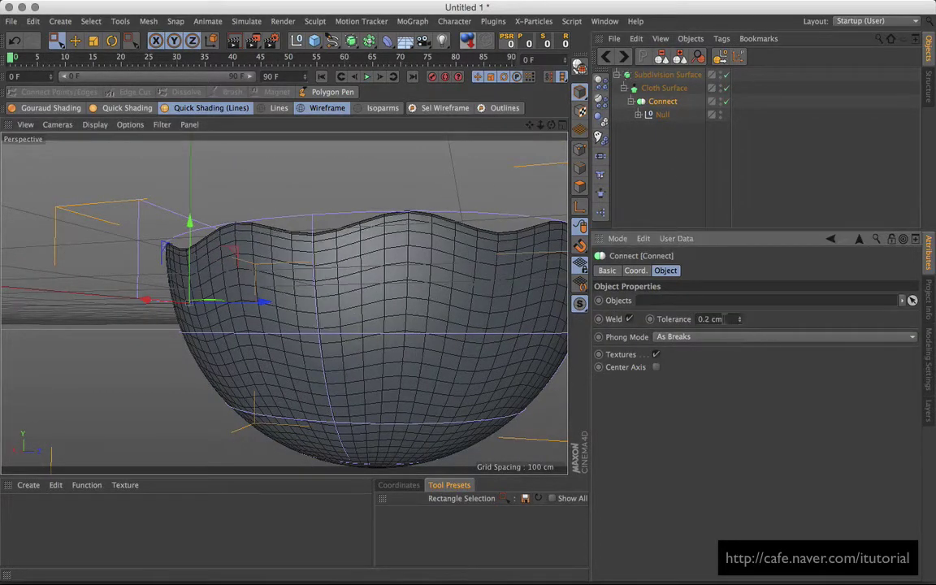
pyautogui.keyDown('alt'); pyautogui.moveTo(322, 260); pyautogui.dragTo(289, 304); pyautogui.keyUp('alt')
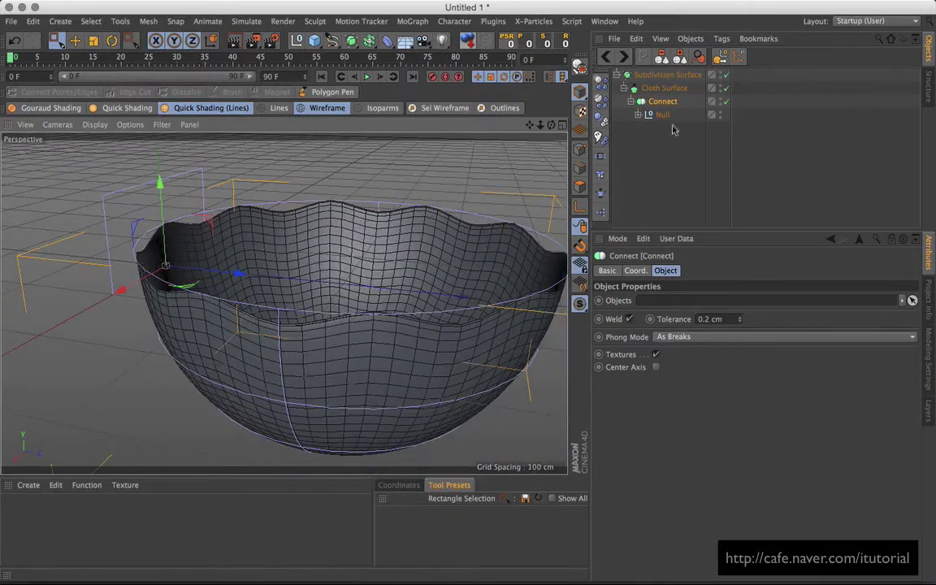
# Step: Take the null group out of the hierarchy and delete the Subdivision Surface with its Cloth Surface and Connect objects
pyautogui.moveTo(663, 115); pyautogui.dragTo(665, 134)
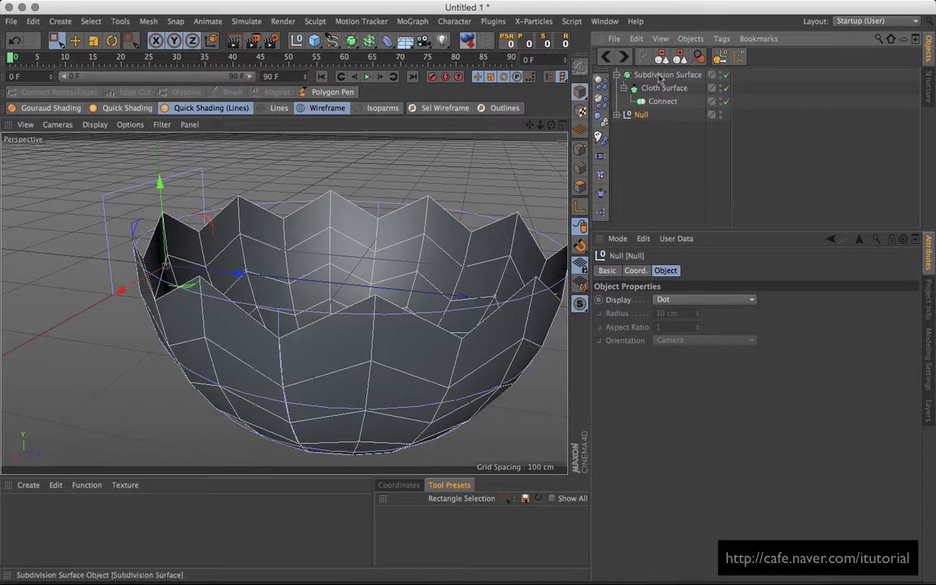
pyautogui.click(662, 75)
pyautogui.press('Delete')
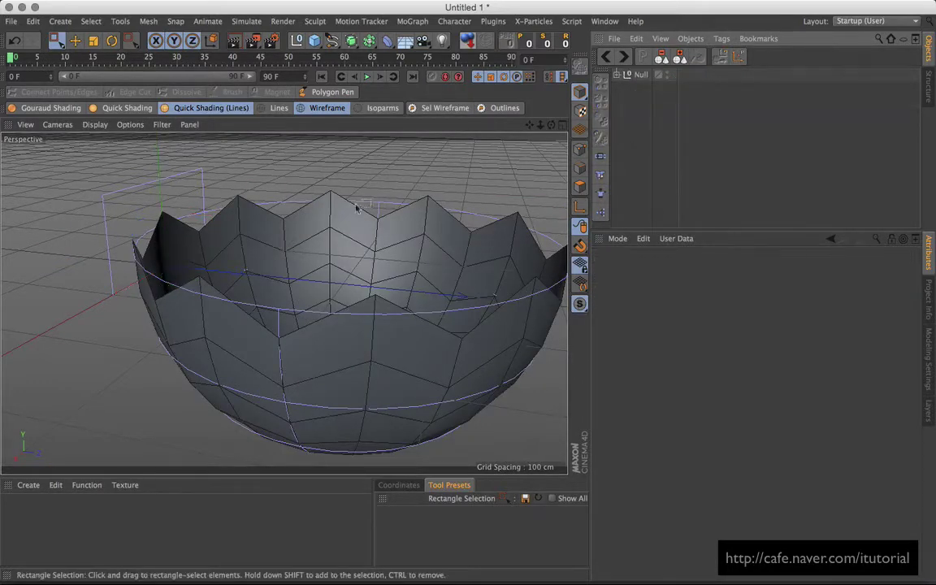
pyautogui.keyDown('alt'); pyautogui.moveTo(361, 279); pyautogui.dragTo(411, 293); pyautogui.keyUp('alt')
pyautogui.scroll(-3, 398, 272)
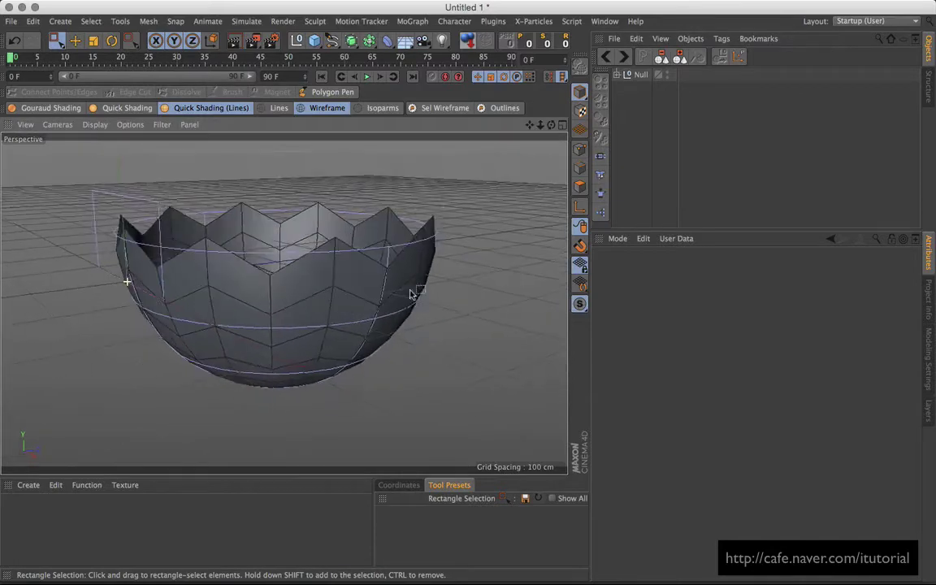
# Step: Hide the Wrap deformer in the viewport and collapse the null group that contains it
pyautogui.click(617, 75)
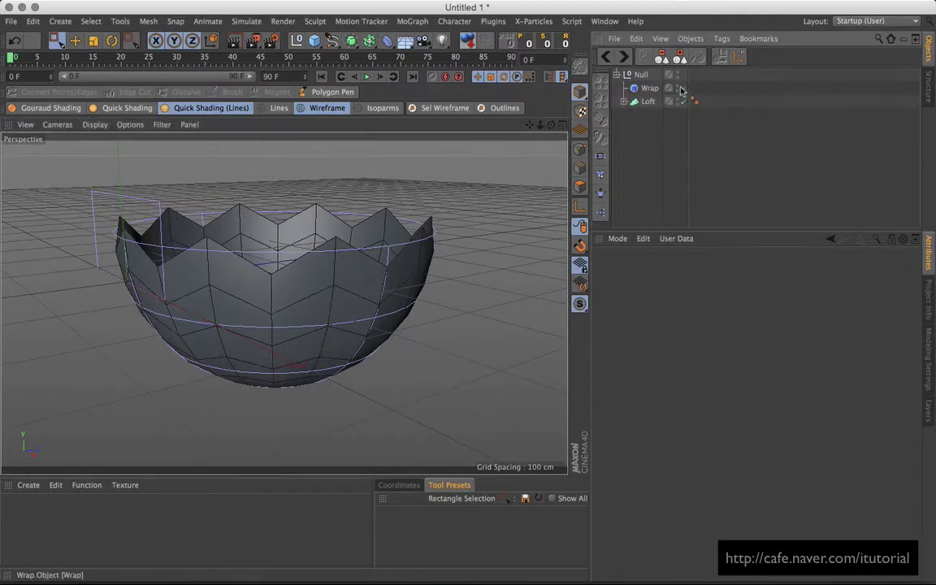
pyautogui.click(680, 87)
pyautogui.keyDown('alt'); pyautogui.moveTo(447, 224); pyautogui.dragTo(406, 268); pyautogui.keyUp('alt')
pyautogui.click(641, 75)
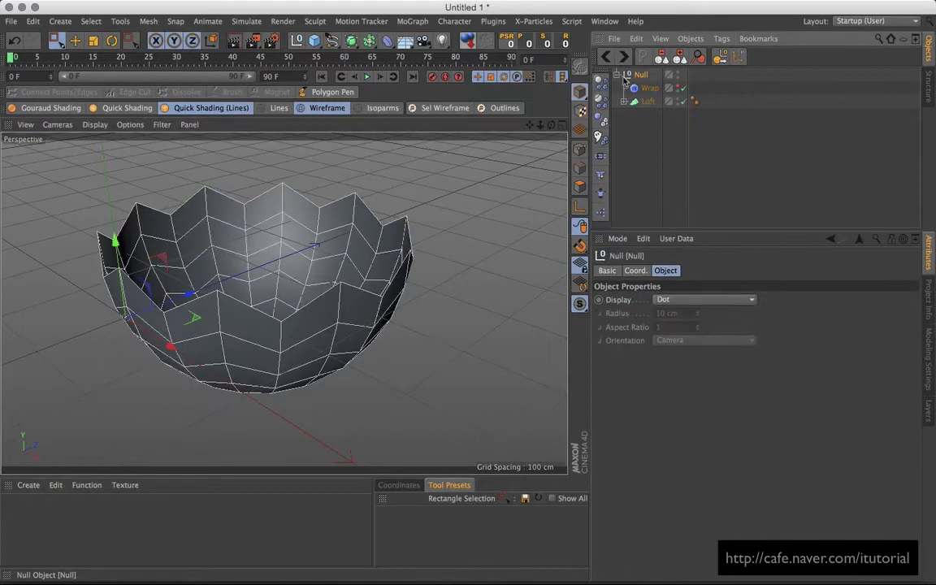
pyautogui.click(618, 75)
pyautogui.keyDown('alt'); pyautogui.moveTo(342, 252); pyautogui.dragTo(290, 217); pyautogui.keyUp('alt')
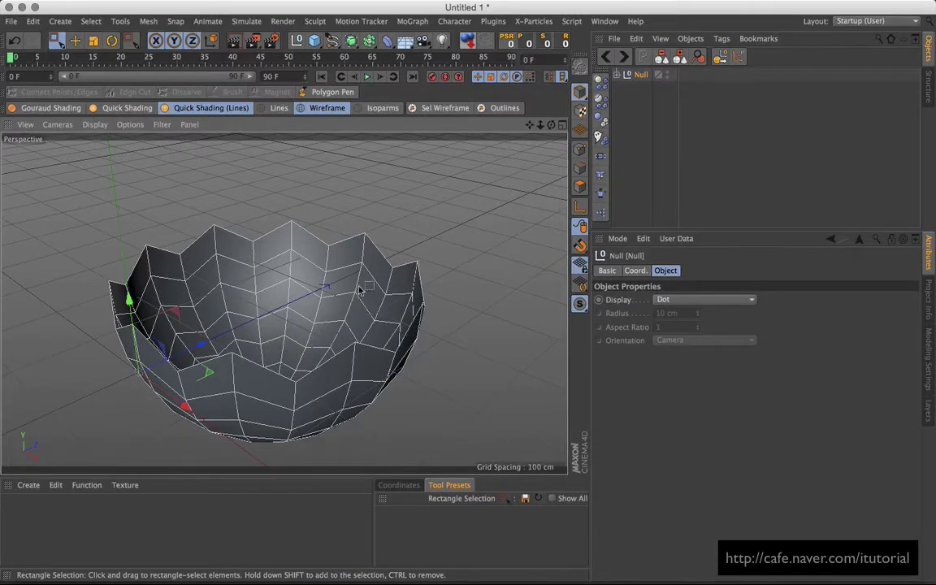
# Step: Duplicate the null group, flip the copy upside down and raise it about 121 cm above the original half shell
pyautogui.moveTo(360, 290)
pyautogui.keyDown('alt'); pyautogui.mouseDown()
pyautogui.moveTo(422, 271)
pyautogui.moveTo(358, 272)
pyautogui.moveTo(402, 288)
pyautogui.moveTo(424, 281)
pyautogui.moveTo(378, 309)
pyautogui.moveTo(358, 299)
pyautogui.moveTo(370, 293)
pyautogui.mouseUp(); pyautogui.keyUp('alt')
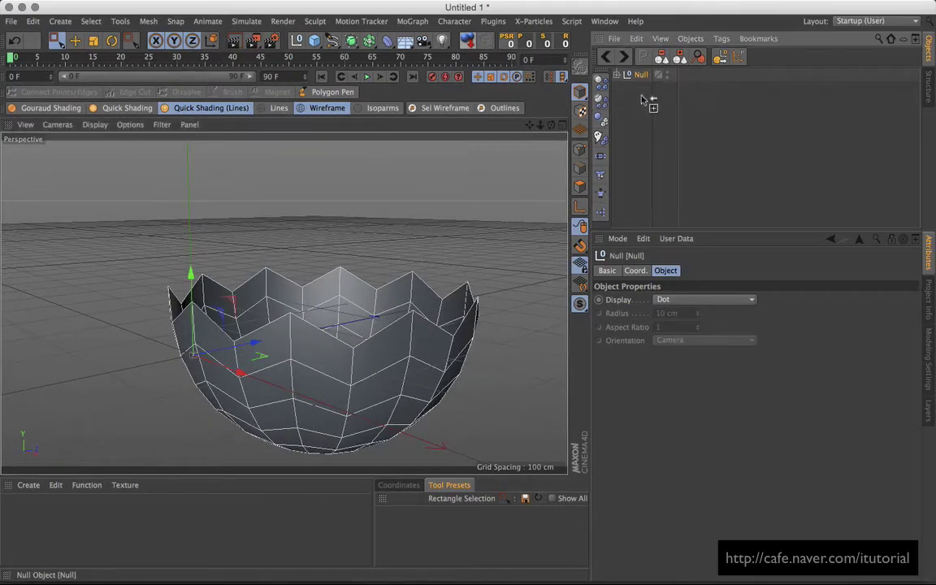
pyautogui.keyDown('ctrl'); pyautogui.moveTo(640, 76); pyautogui.dragTo(642, 91); pyautogui.keyUp('ctrl')
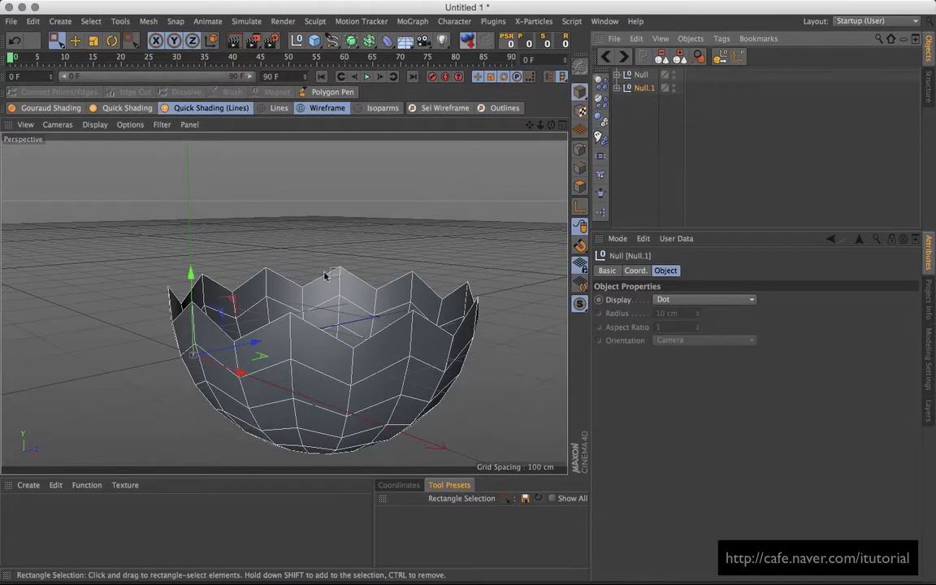
pyautogui.keyDown('alt'); pyautogui.moveTo(326, 275); pyautogui.dragTo(357, 268); pyautogui.keyUp('alt')
pyautogui.click(112, 40)
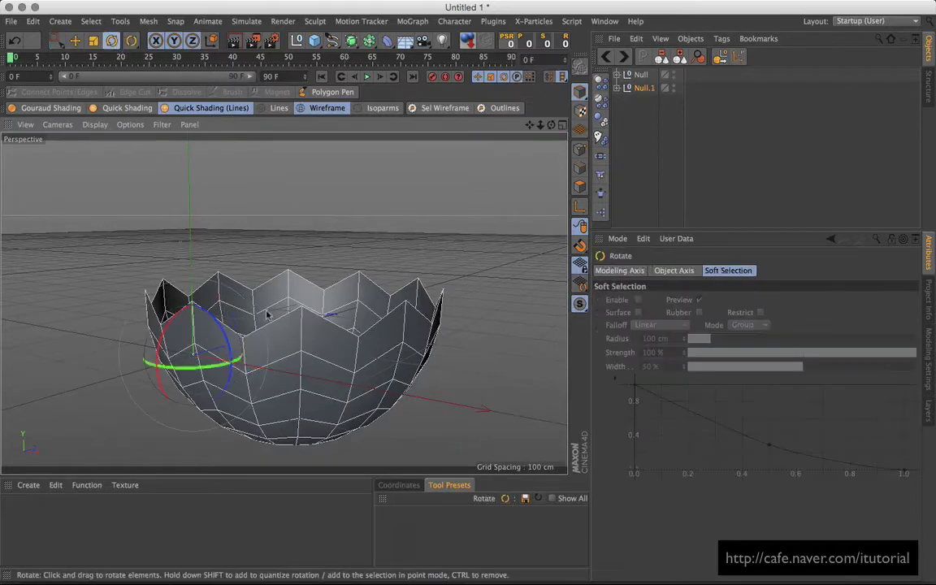
pyautogui.moveTo(207, 313); pyautogui.dragTo(146, 362)
pyautogui.click(75, 40)
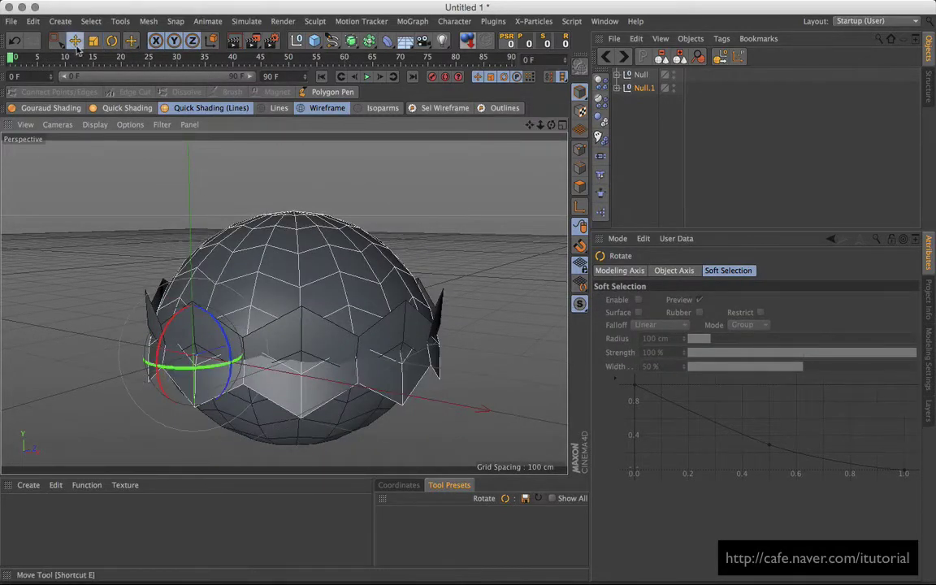
pyautogui.moveTo(194, 431); pyautogui.dragTo(198, 325)
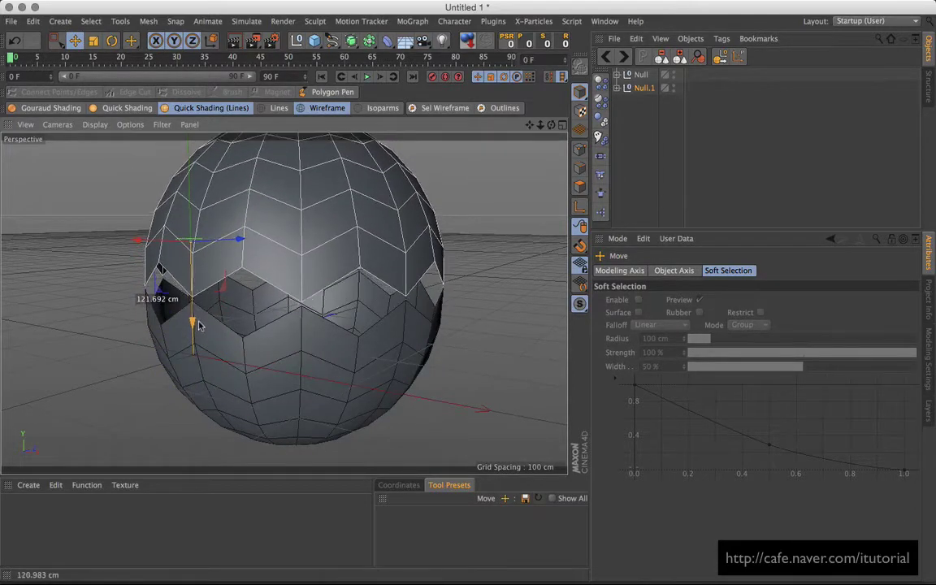
# Step: Try rotating the flipped copy about its vertical axis against the lower zigzag edge, and delete the copy
pyautogui.keyDown('alt'); pyautogui.moveTo(345, 307); pyautogui.dragTo(368, 289, button='middle'); pyautogui.keyUp('alt')
pyautogui.keyDown('alt'); pyautogui.moveTo(359, 304); pyautogui.dragTo(342, 339); pyautogui.keyUp('alt')
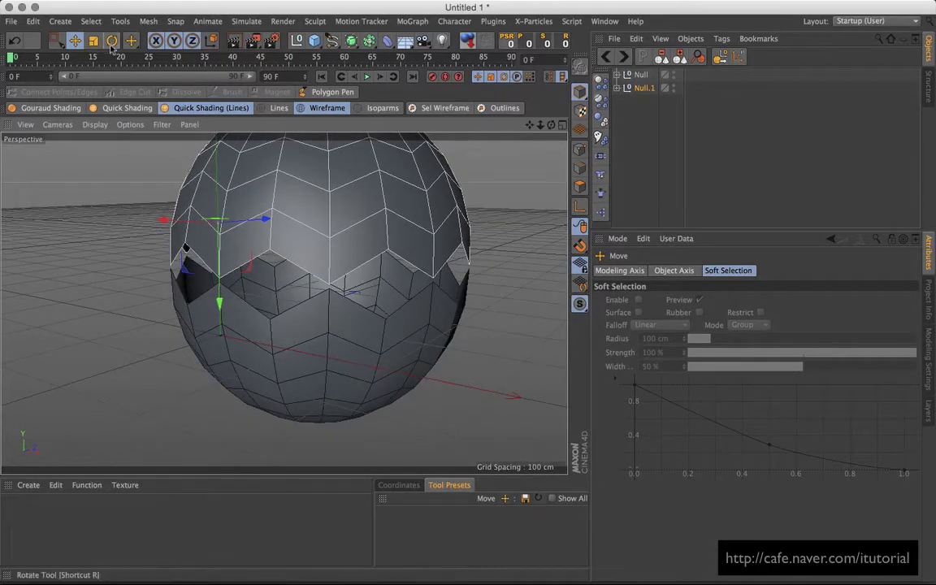
pyautogui.press('r')
pyautogui.moveTo(236, 228)
pyautogui.mouseDown()
pyautogui.moveTo(210, 228)
pyautogui.moveTo(227, 229)
pyautogui.mouseUp()
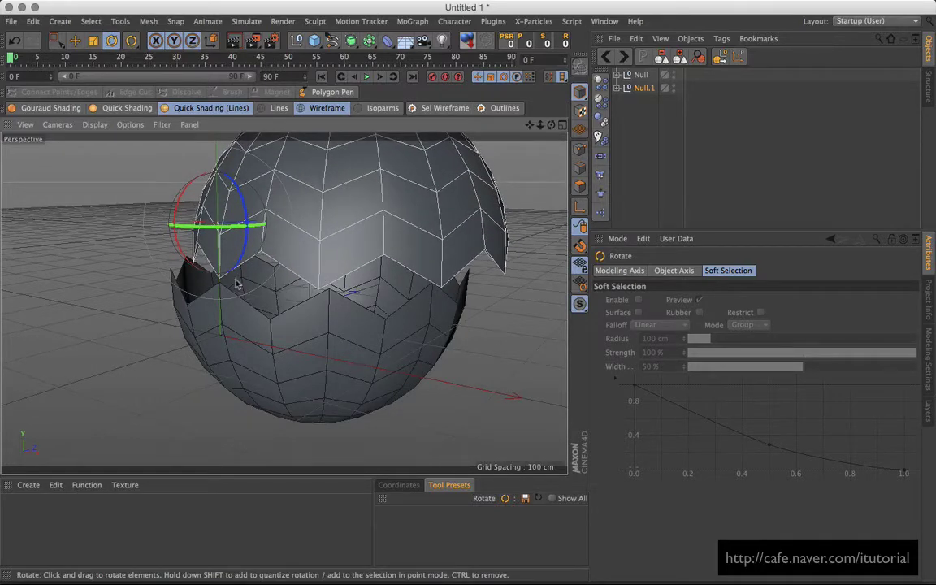
pyautogui.keyDown('alt'); pyautogui.moveTo(333, 278); pyautogui.dragTo(319, 305); pyautogui.keyUp('alt')
pyautogui.keyDown('alt'); pyautogui.moveTo(359, 195); pyautogui.dragTo(238, 304); pyautogui.keyUp('alt')
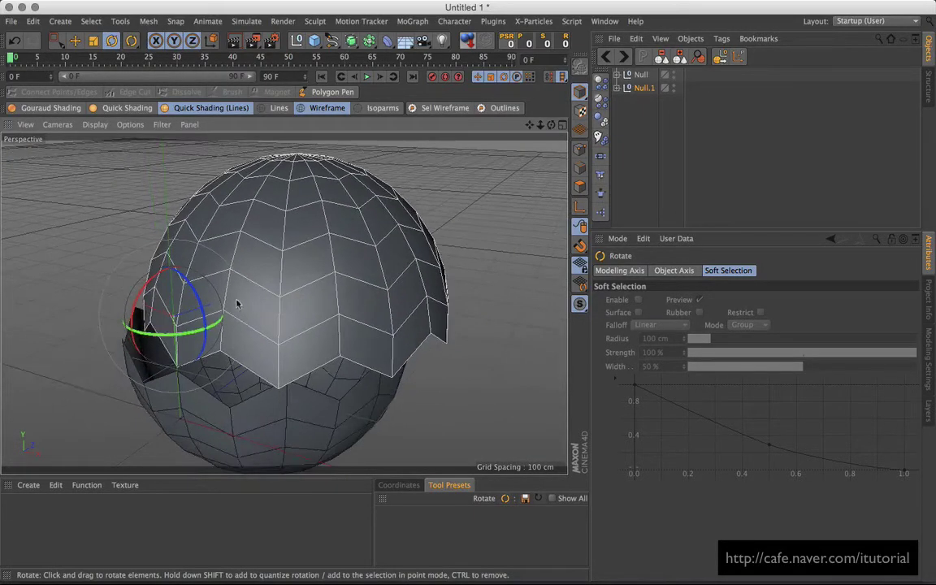
pyautogui.click(643, 87)
pyautogui.press('Delete')
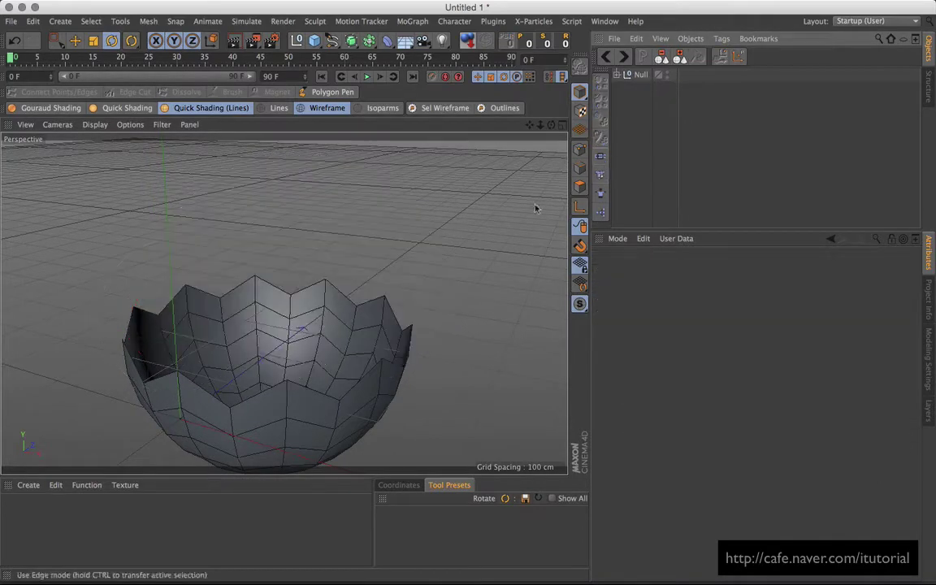
# Step: Expand the null group and try to move only its axis along Z towards the bowl's centre
pyautogui.click(641, 76)
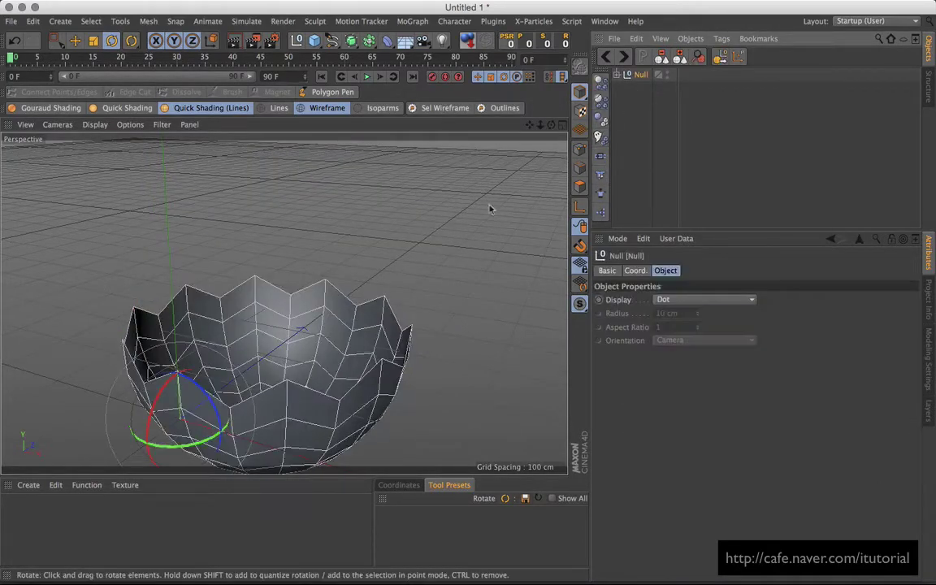
pyautogui.keyDown('alt'); pyautogui.moveTo(491, 209); pyautogui.dragTo(276, 305); pyautogui.keyUp('alt')
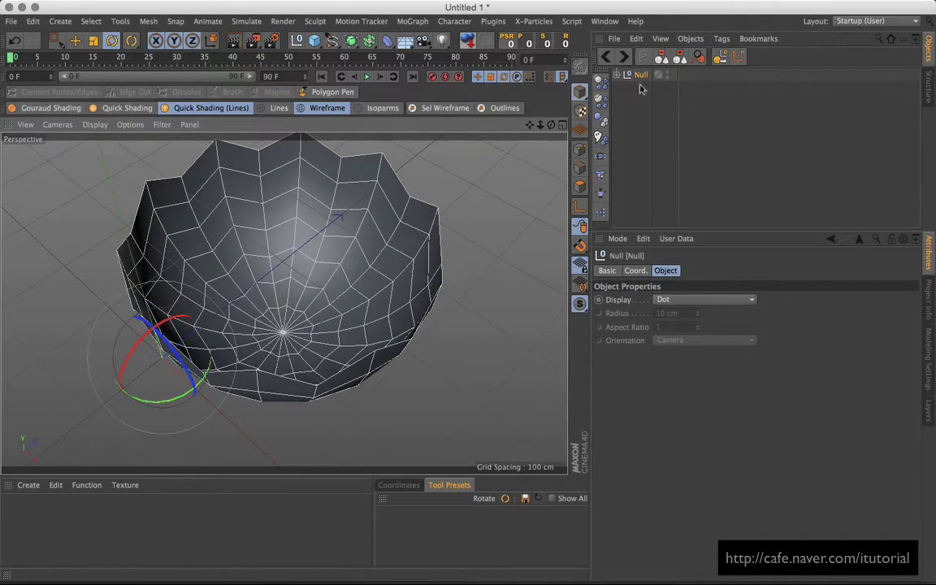
pyautogui.click(617, 75)
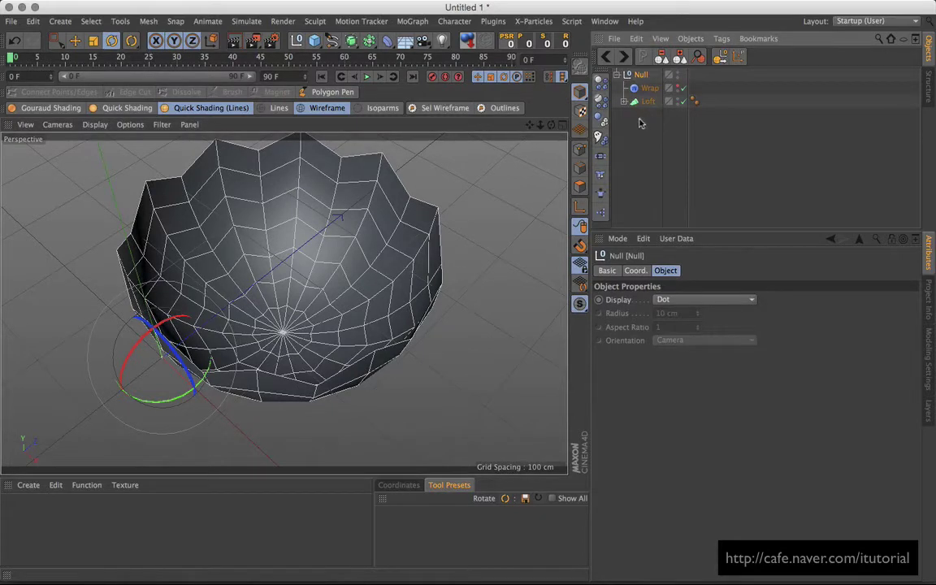
pyautogui.click(639, 122)
pyautogui.click(642, 75)
pyautogui.click(580, 207)
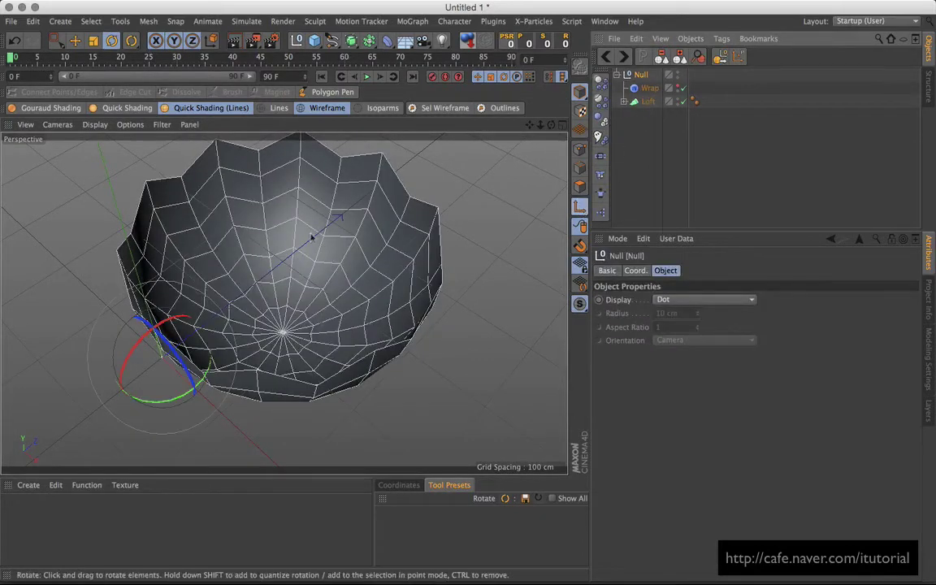
pyautogui.click(75, 40)
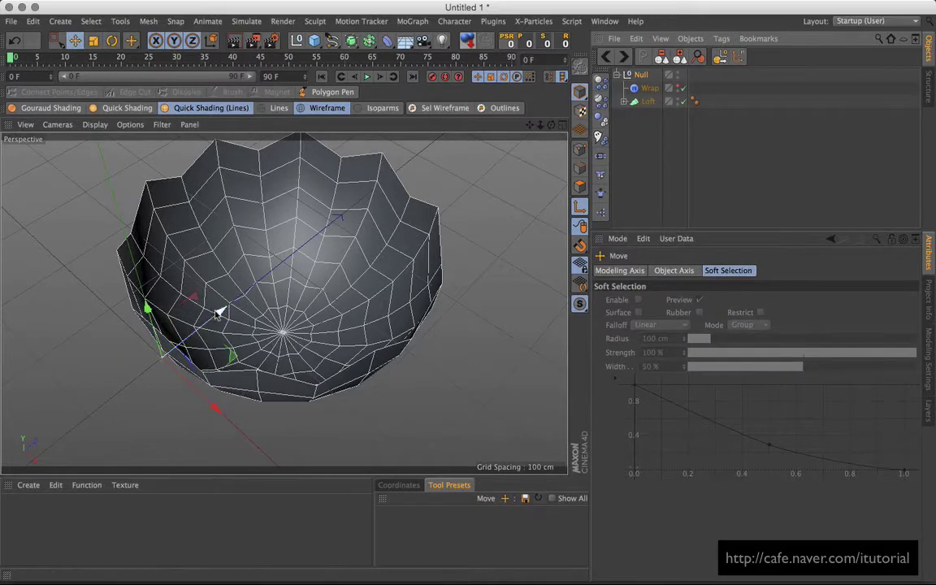
pyautogui.moveTo(219, 313)
pyautogui.mouseDown()
pyautogui.moveTo(205, 321)
pyautogui.moveTo(213, 323)
pyautogui.mouseUp()
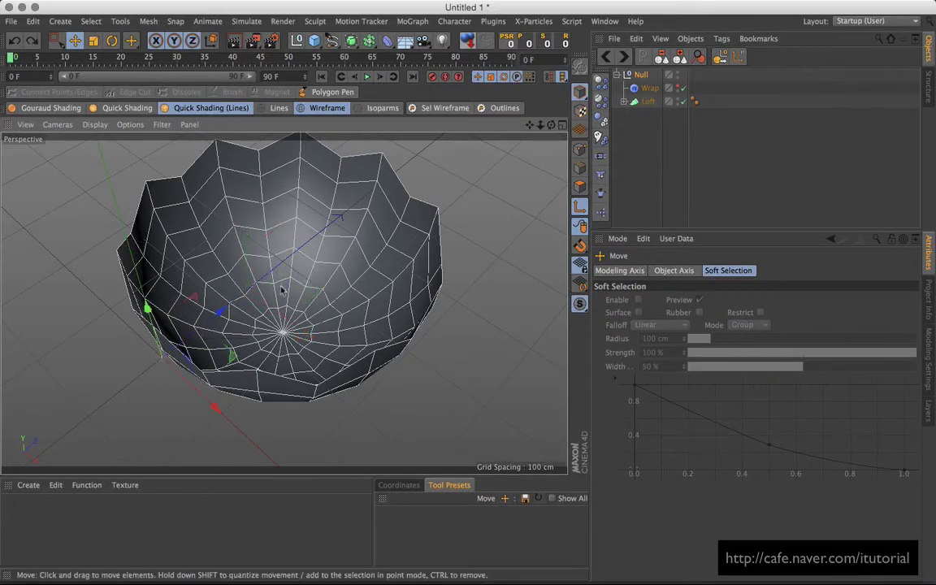
pyautogui.click(653, 112)
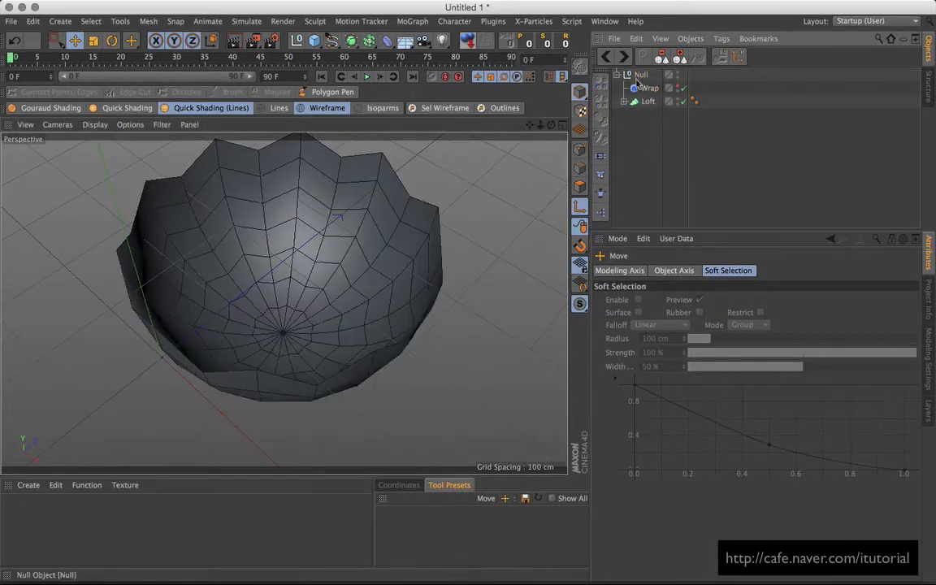
# Step: Run Current State to Object on the null group, take the polygon Loft out of the new null and delete that null
pyautogui.click(640, 75)
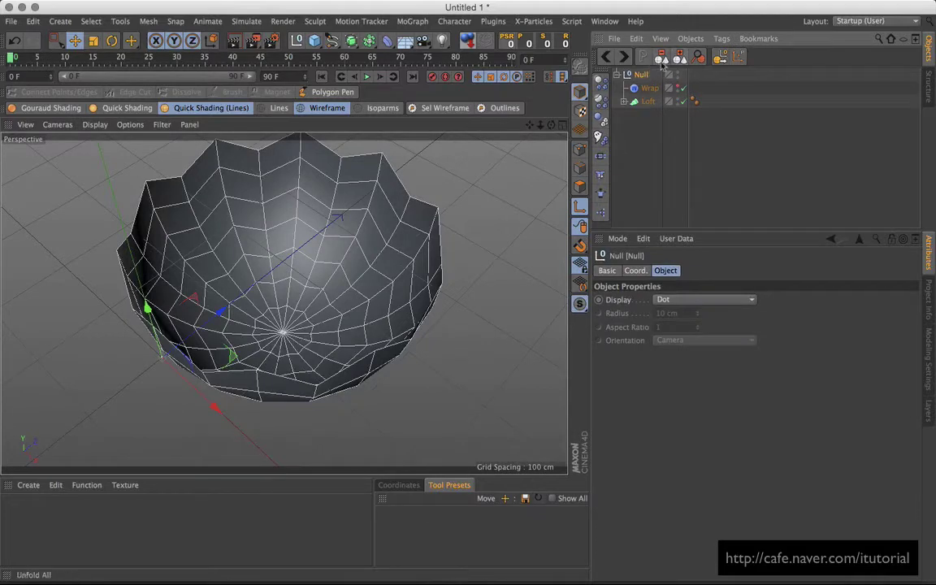
pyautogui.click(689, 40)
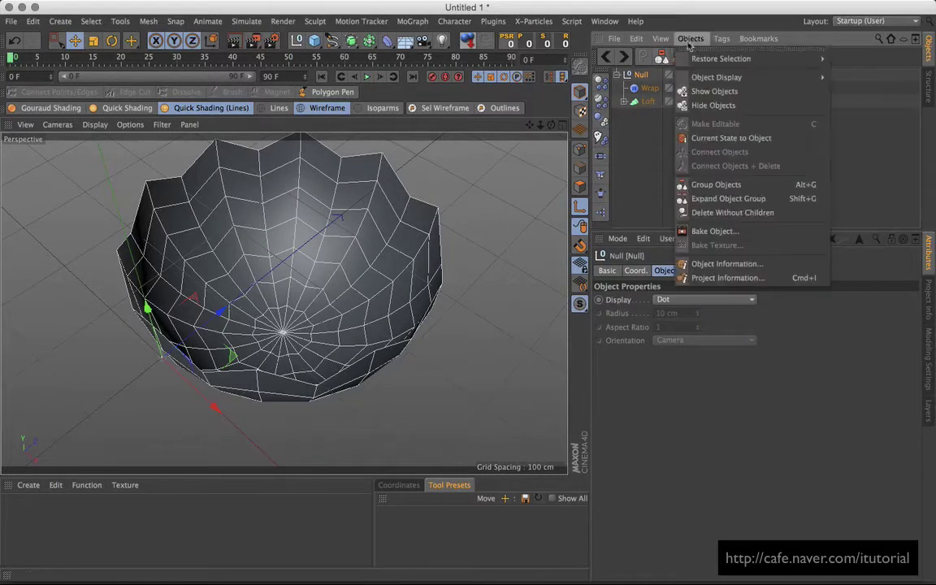
pyautogui.click(717, 140)
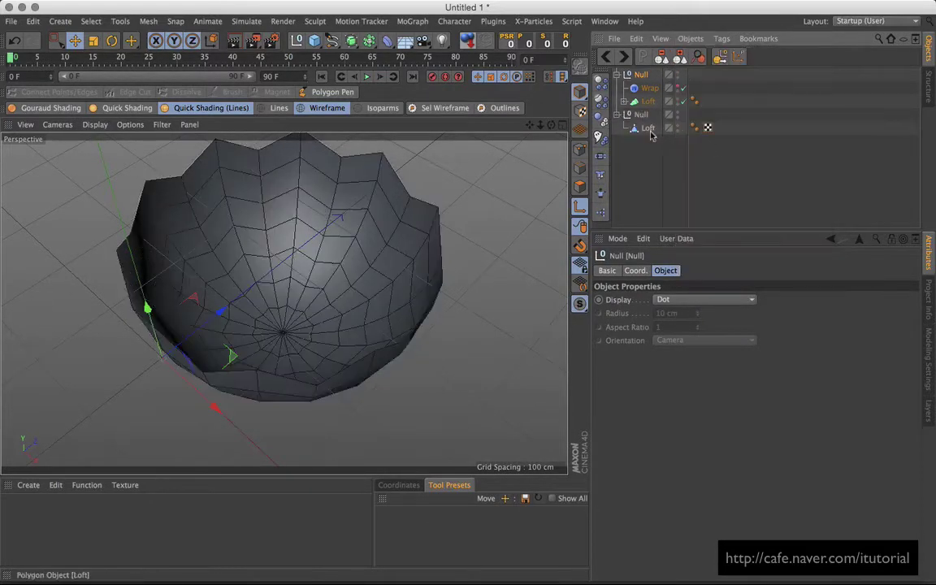
pyautogui.moveTo(644, 155); pyautogui.dragTo(648, 139)
pyautogui.press('BackSpace')
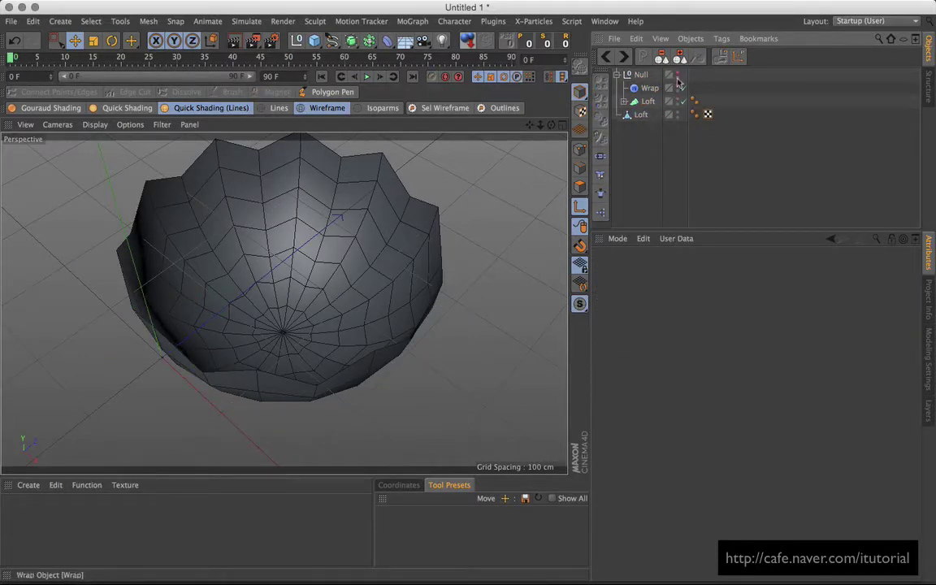
# Step: Hide the original null group and centre the polygon Loft's axis on all its points with Axis Center
pyautogui.click(642, 115)
pyautogui.moveTo(379, 256)
pyautogui.keyDown('alt'); pyautogui.mouseDown()
pyautogui.moveTo(282, 303)
pyautogui.moveTo(203, 382)
pyautogui.moveTo(387, 261)
pyautogui.mouseUp(); pyautogui.keyUp('alt')
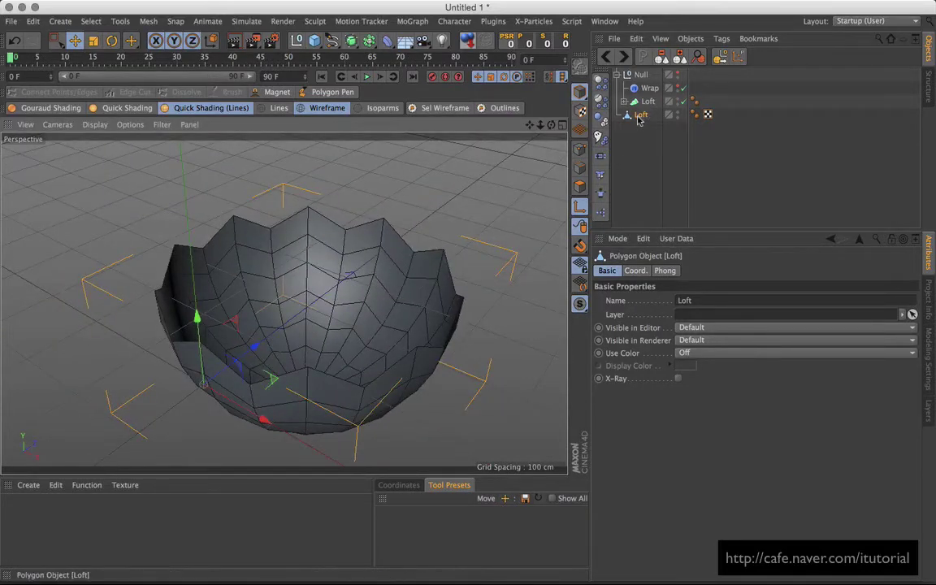
pyautogui.click(148, 21)
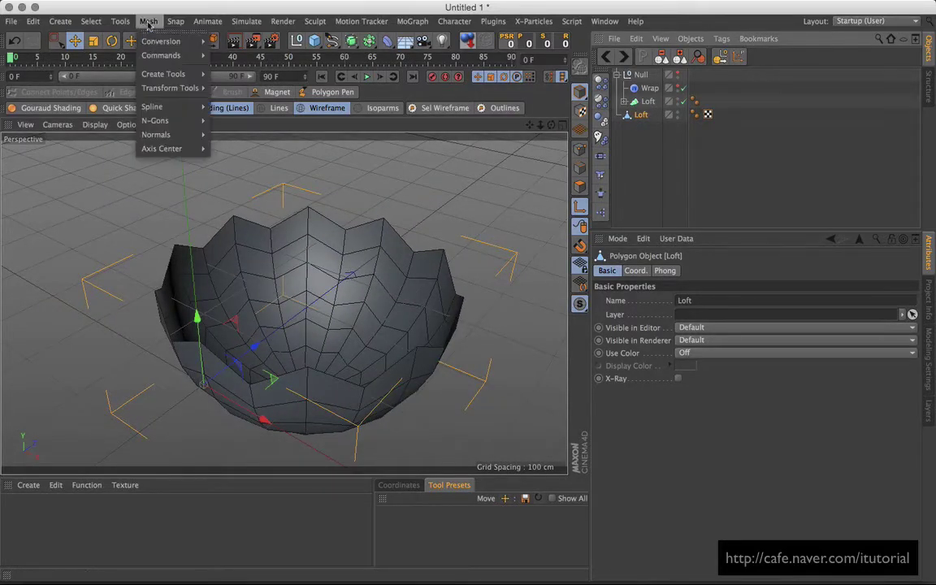
pyautogui.moveTo(195, 149)
pyautogui.click(244, 152)
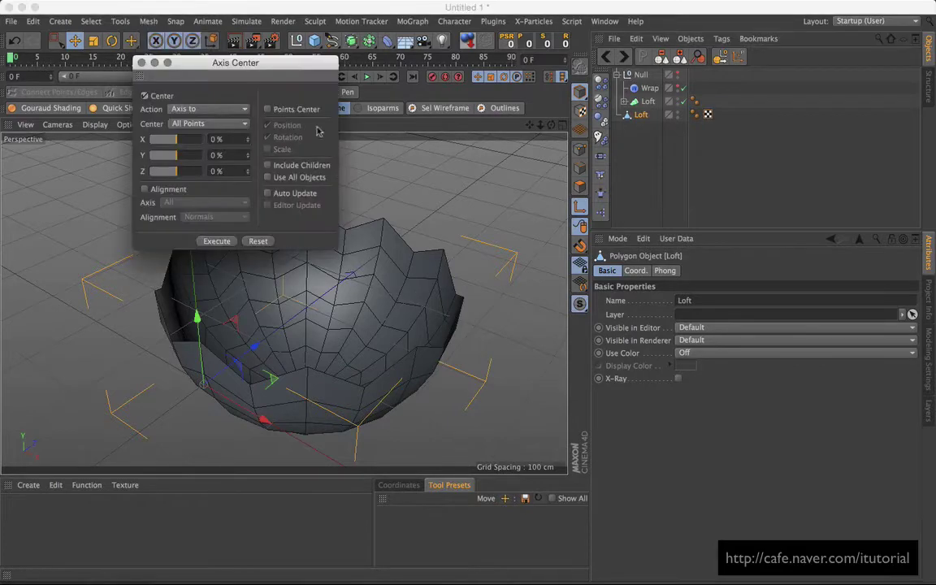
pyautogui.moveTo(244, 15); pyautogui.dragTo(603, 99)
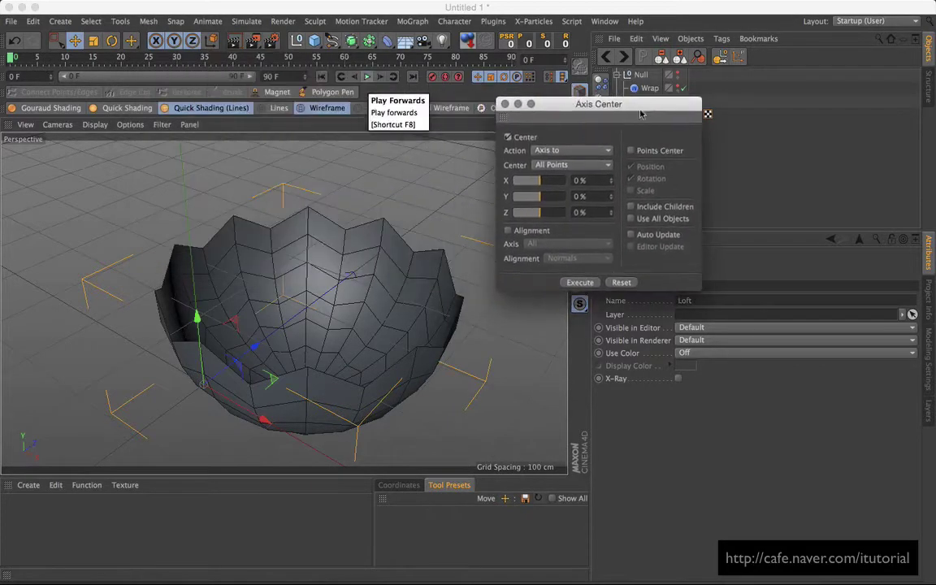
pyautogui.click(580, 282)
pyautogui.keyDown('alt'); pyautogui.moveTo(382, 272); pyautogui.dragTo(380, 310); pyautogui.keyUp('alt')
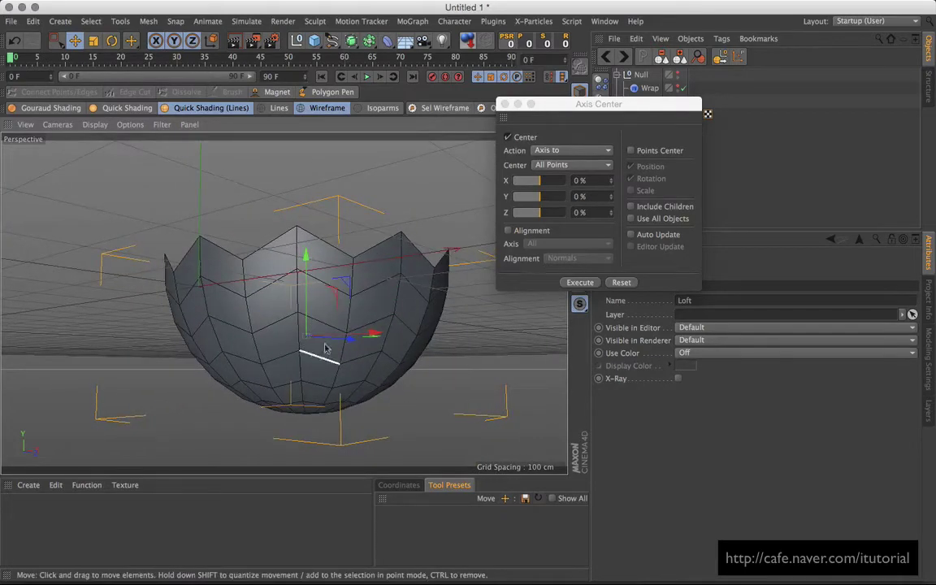
# Step: Move the polygon Loft's axis up to its rim by executing Axis Center with Y at 100%, and close the dialog
pyautogui.moveTo(538, 196); pyautogui.dragTo(569, 196)
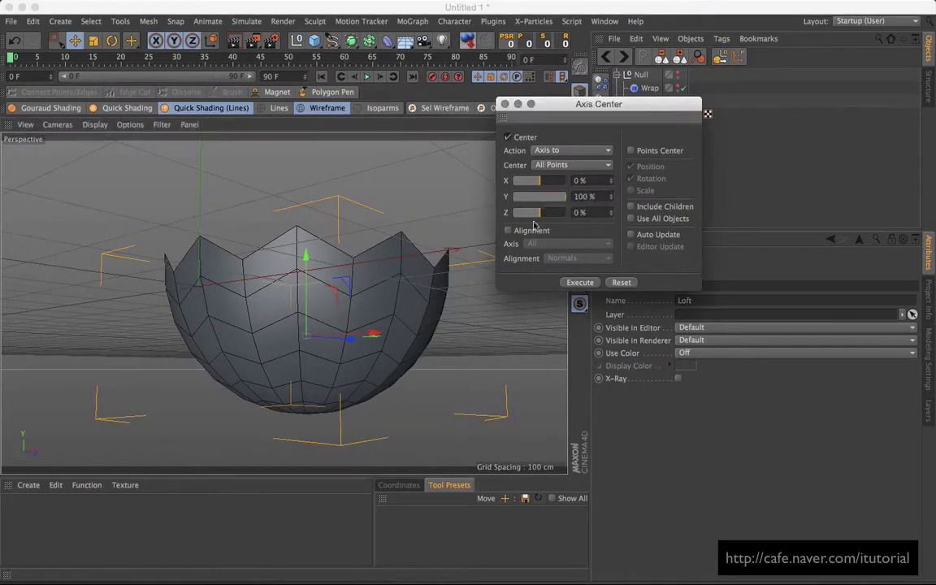
pyautogui.keyDown('alt'); pyautogui.moveTo(520, 325); pyautogui.dragTo(273, 307); pyautogui.keyUp('alt')
pyautogui.click(598, 283)
pyautogui.keyDown('alt'); pyautogui.moveTo(387, 282); pyautogui.dragTo(406, 206); pyautogui.keyUp('alt')
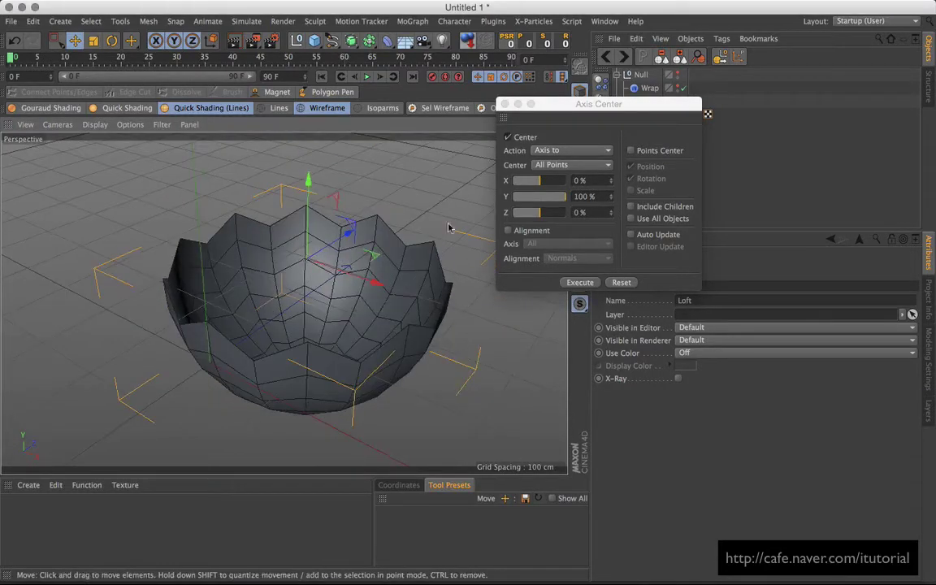
pyautogui.click(505, 104)
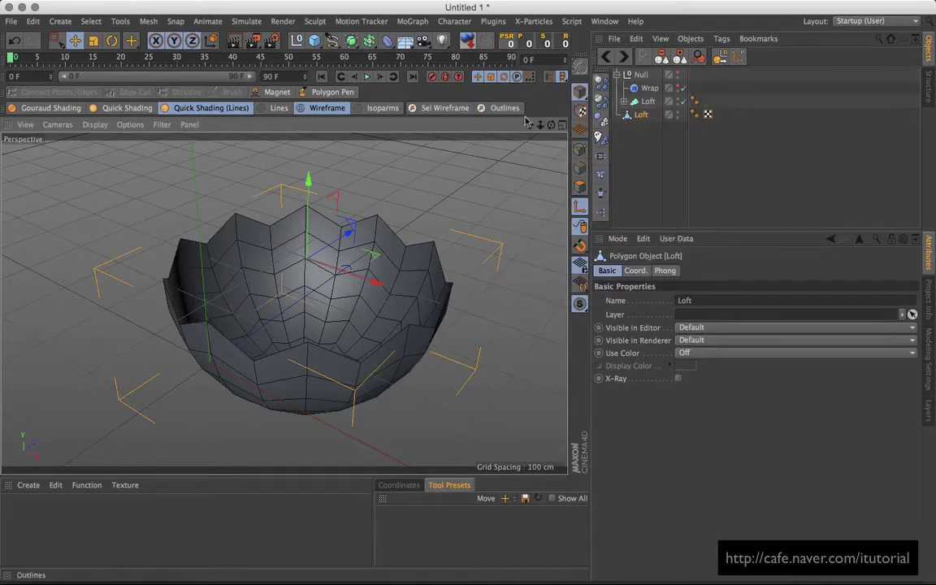
# Step: Add a null as parent at the polygon Loft's axis position and delete the polygon Loft, keeping the empty null
pyautogui.click(638, 140)
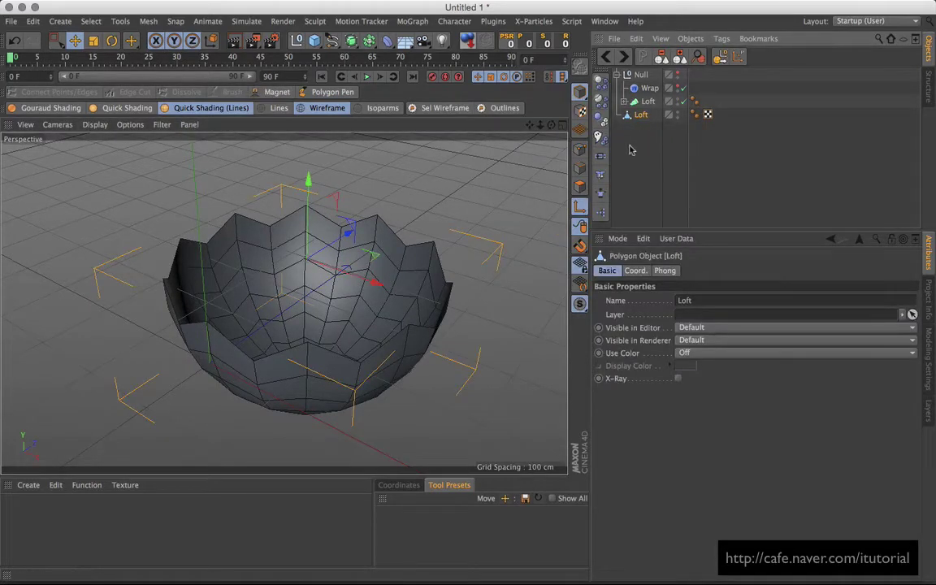
pyautogui.keyDown('alt'); pyautogui.click(299, 43); pyautogui.keyUp('alt')
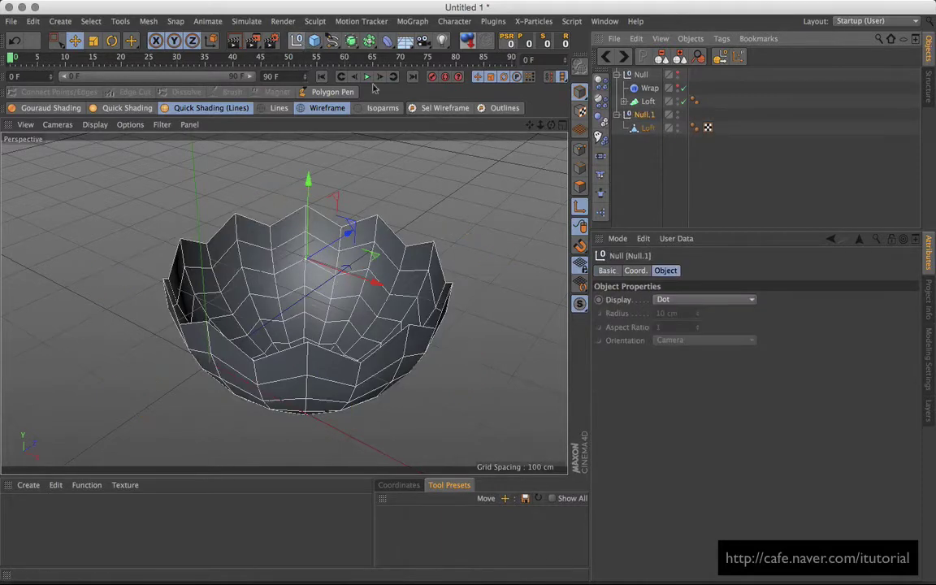
pyautogui.click(648, 132)
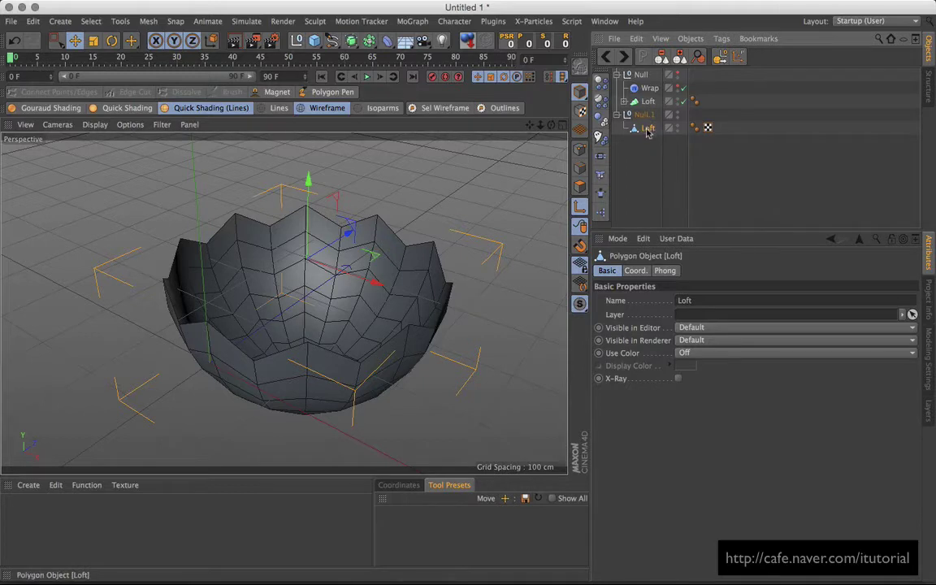
pyautogui.moveTo(648, 129); pyautogui.dragTo(642, 140)
pyautogui.press('Delete')
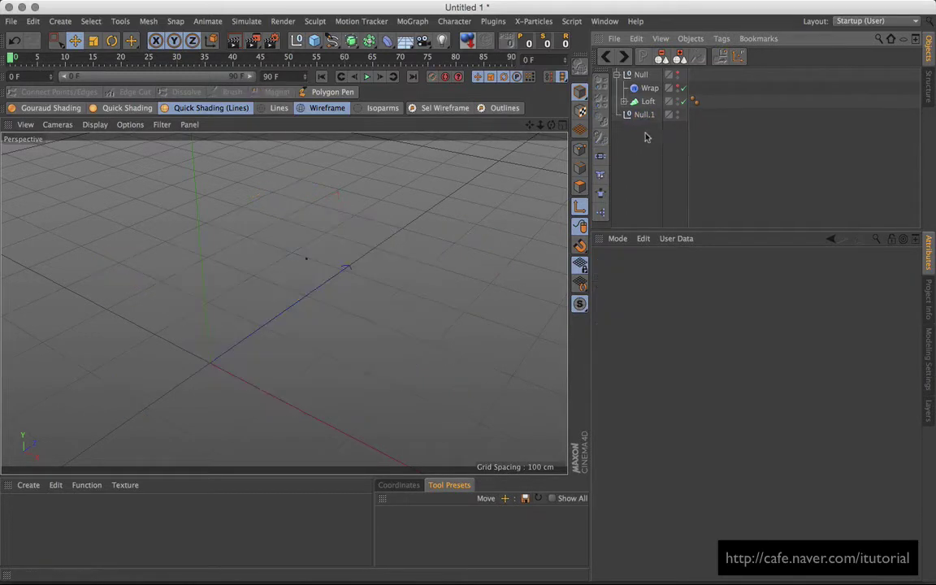
pyautogui.click(643, 114)
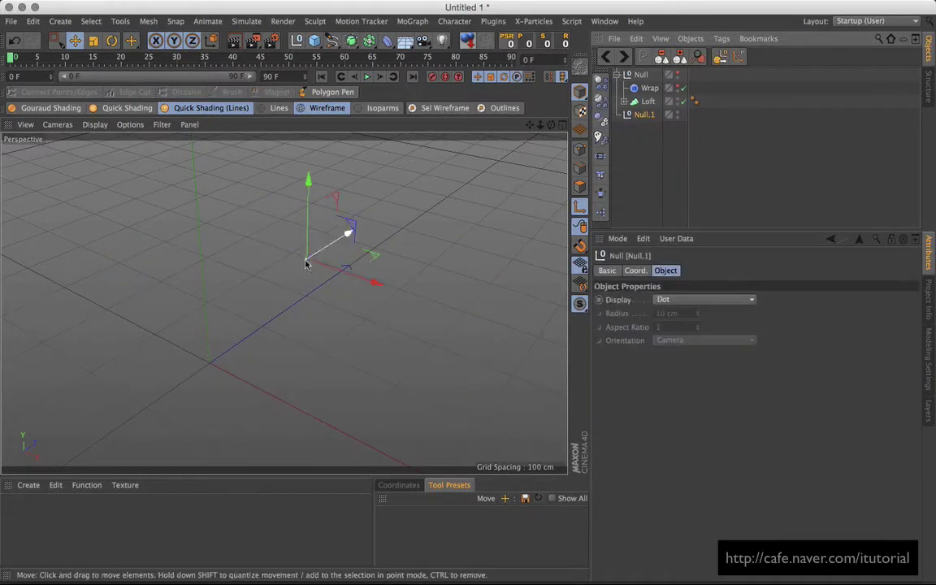
# Step: Re-enable the Wrap deformer, move Wrap and Loft into the null centred at the rim, and delete the emptied original null
pyautogui.click(683, 88)
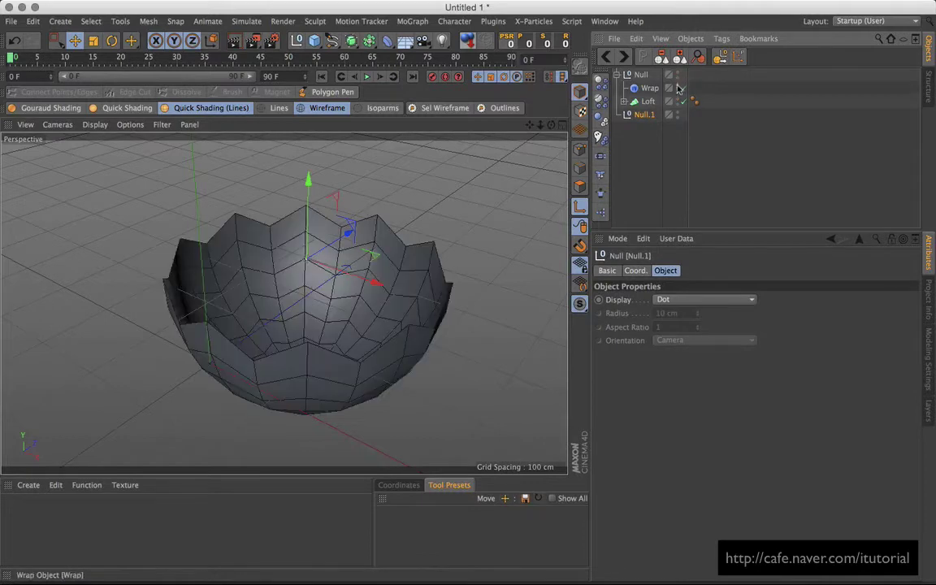
pyautogui.click(650, 88)
pyautogui.keyDown('ctrl'); pyautogui.click(648, 101); pyautogui.keyUp('ctrl')
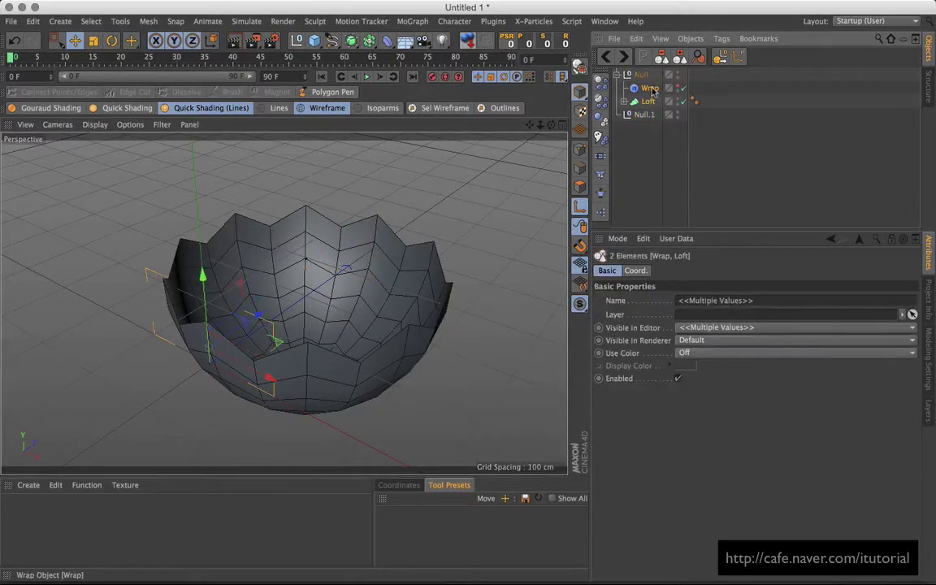
pyautogui.moveTo(647, 117); pyautogui.dragTo(648, 114)
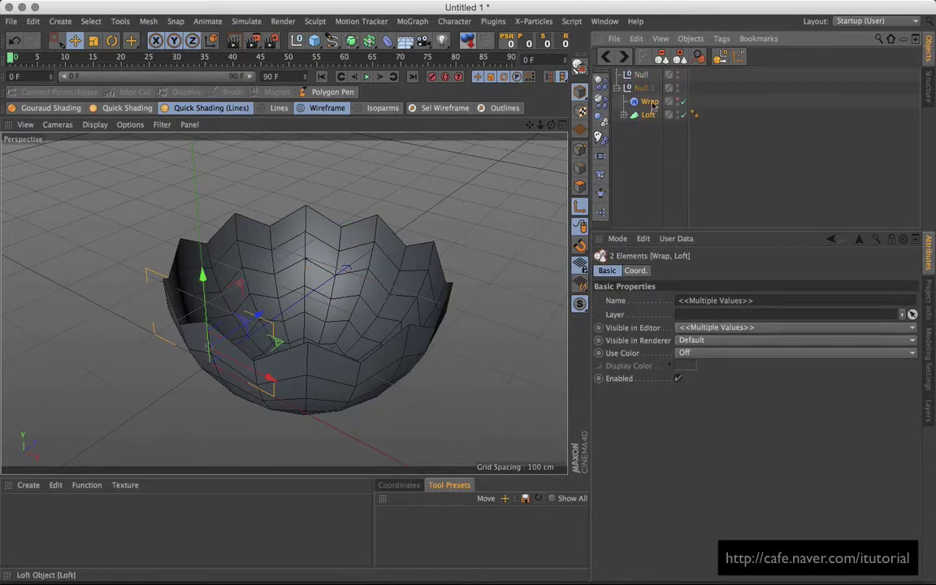
pyautogui.click(642, 75)
pyautogui.click(667, 154)
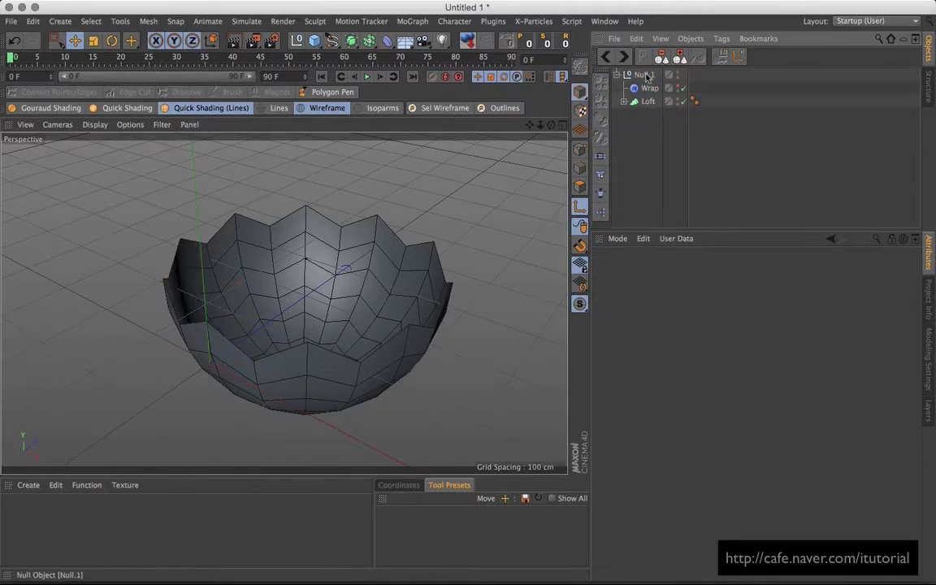
# Step: Reset the position of the null holding Wrap and Loft to 0 cm on all axes
pyautogui.click(644, 74)
pyautogui.keyDown('alt'); pyautogui.moveTo(342, 269); pyautogui.dragTo(305, 281); pyautogui.keyUp('alt')
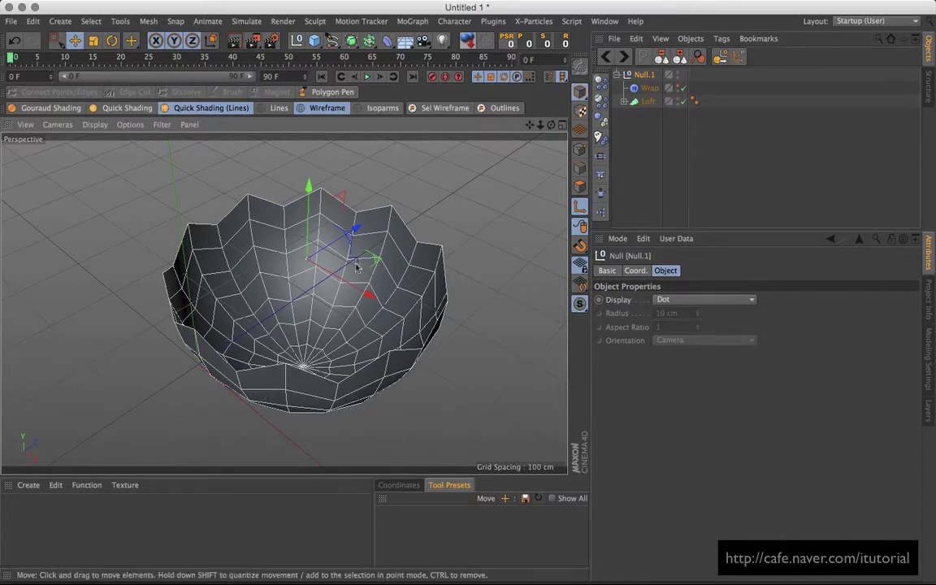
pyautogui.keyDown('alt'); pyautogui.moveTo(236, 281); pyautogui.dragTo(260, 309); pyautogui.keyUp('alt')
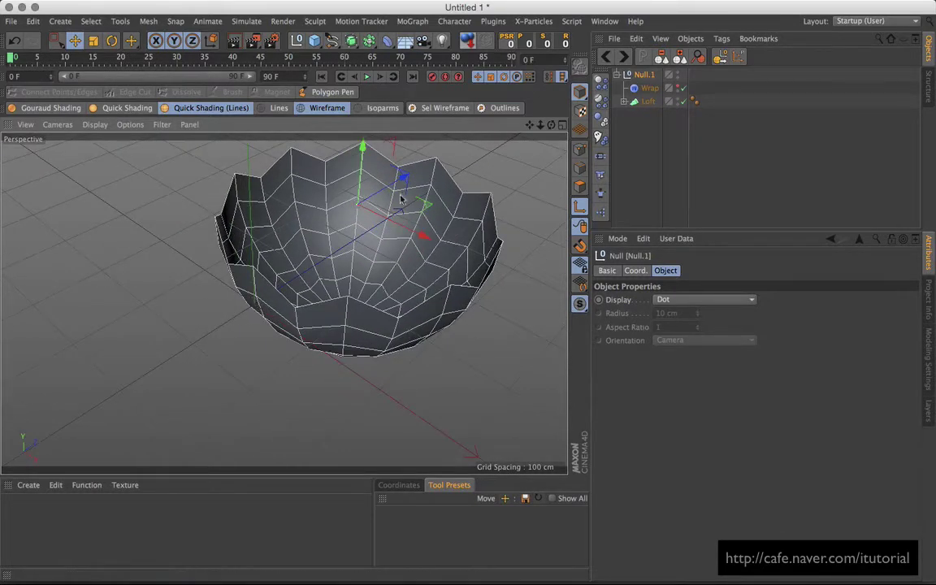
pyautogui.click(636, 271)
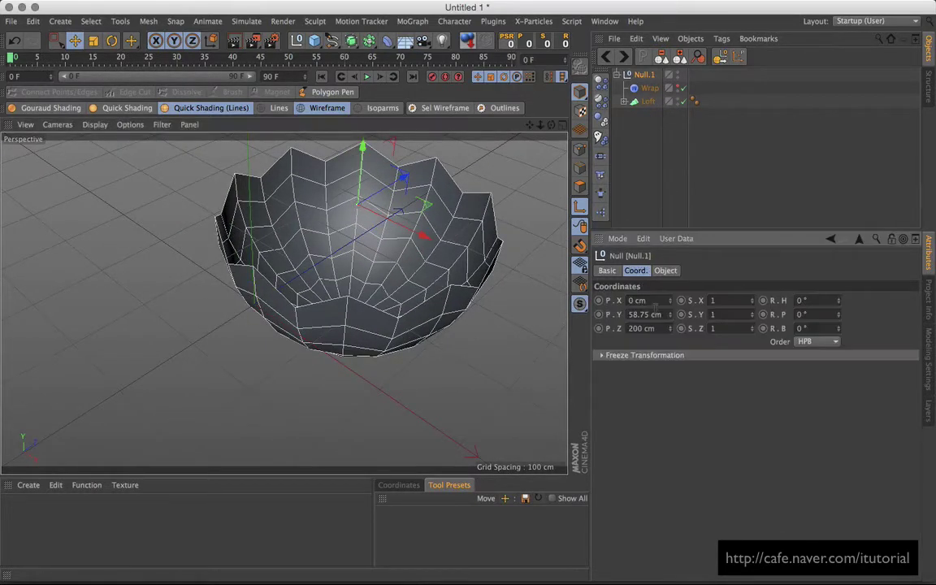
pyautogui.click(529, 47)
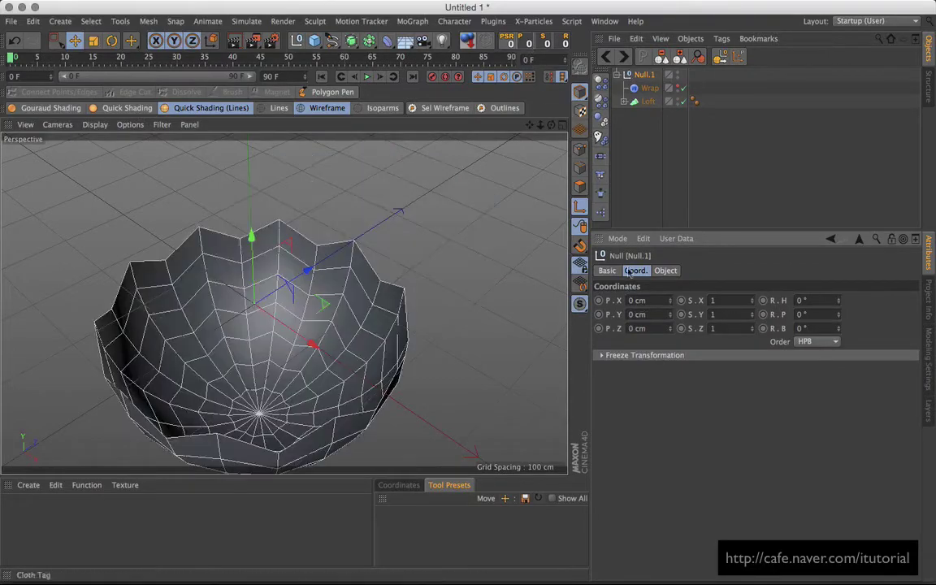
pyautogui.keyDown('alt'); pyautogui.moveTo(488, 309); pyautogui.dragTo(431, 285); pyautogui.keyUp('alt')
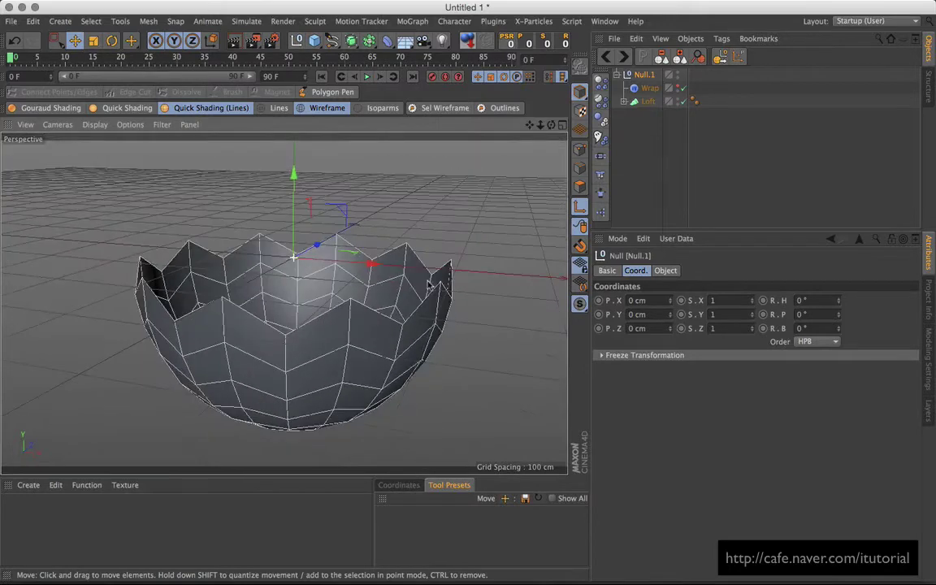
# Step: Collapse the null that holds the half shell and rename it botton
pyautogui.click(623, 76)
pyautogui.keyDown('alt'); pyautogui.moveTo(323, 278); pyautogui.dragTo(310, 334); pyautogui.keyUp('alt')
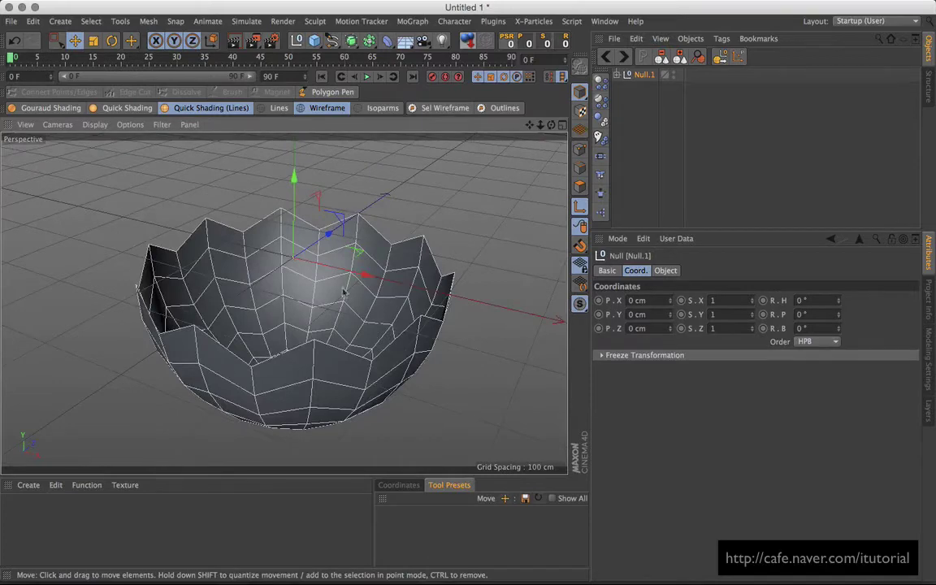
pyautogui.keyDown('alt'); pyautogui.moveTo(343, 293); pyautogui.dragTo(316, 292); pyautogui.keyUp('alt')
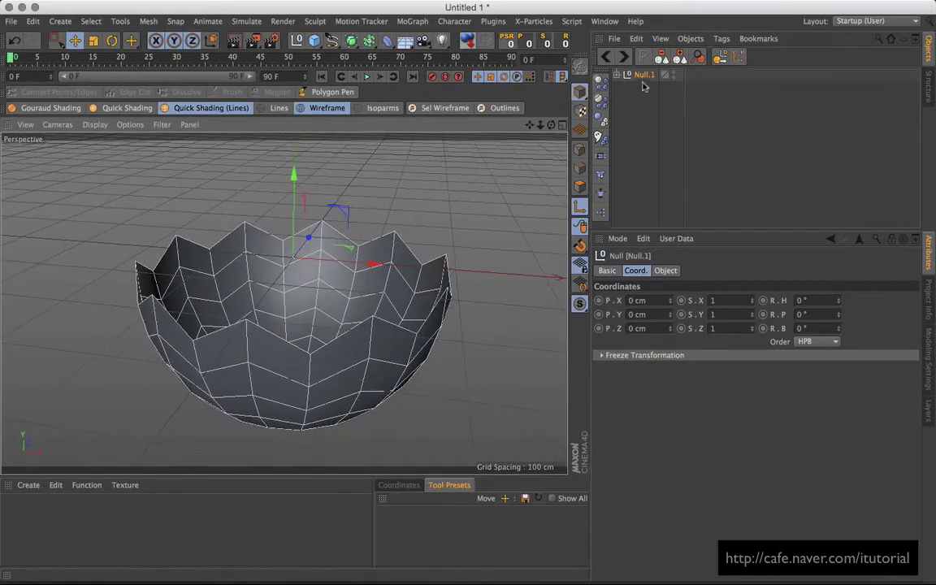
pyautogui.press('Return')
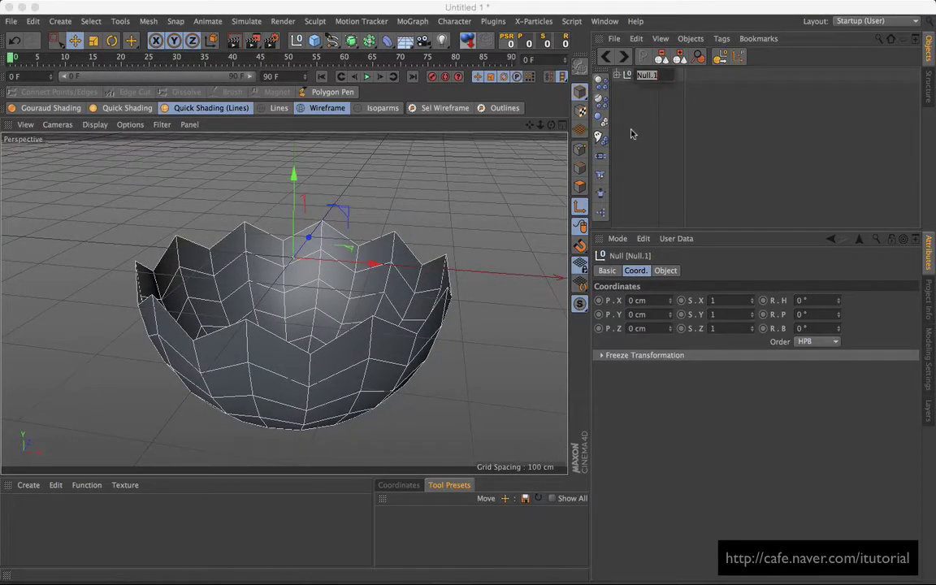
pyautogui.write('bottom')
pyautogui.press('Return')
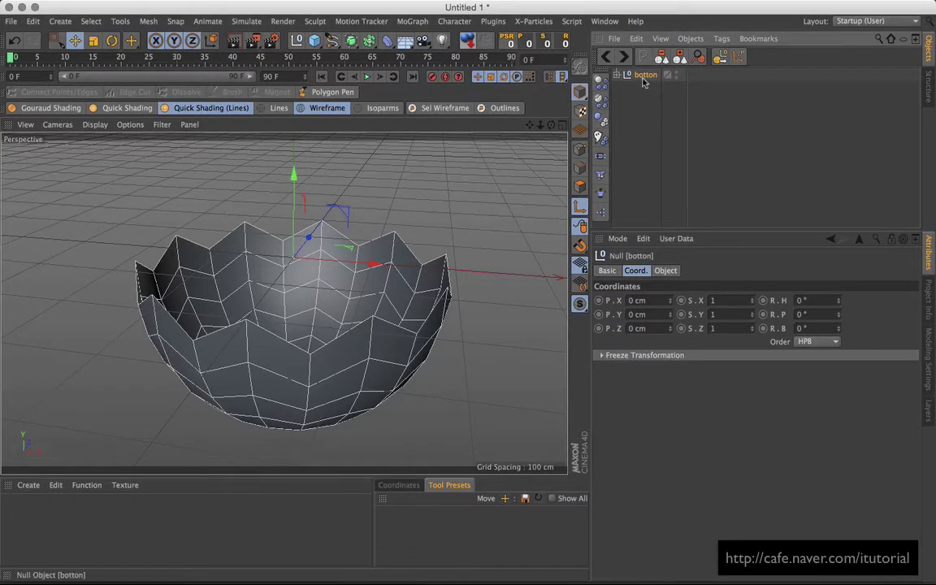
# Step: Duplicate the botton null with its contents and rename the copy top
pyautogui.keyDown('ctrl'); pyautogui.moveTo(645, 96); pyautogui.dragTo(658, 73); pyautogui.keyUp('ctrl')
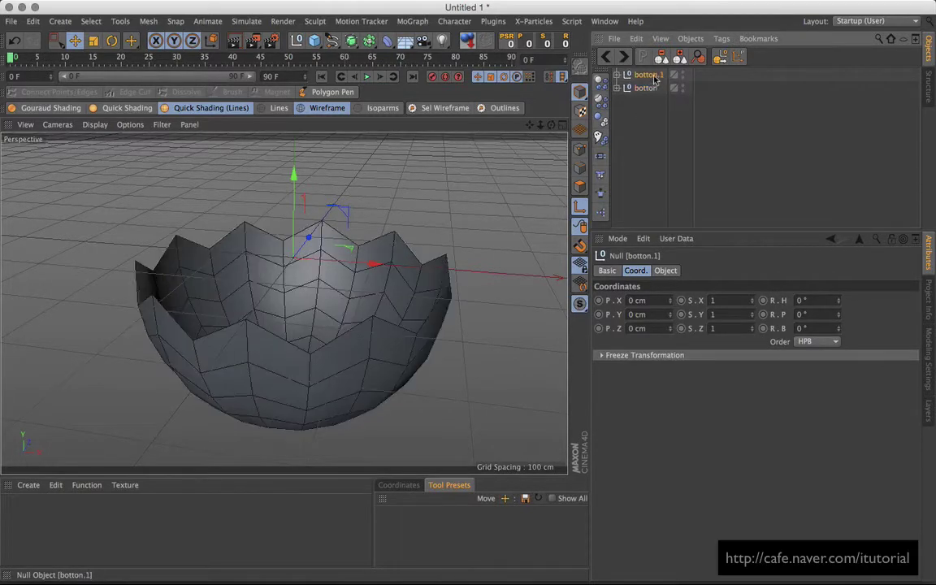
pyautogui.press('Return')
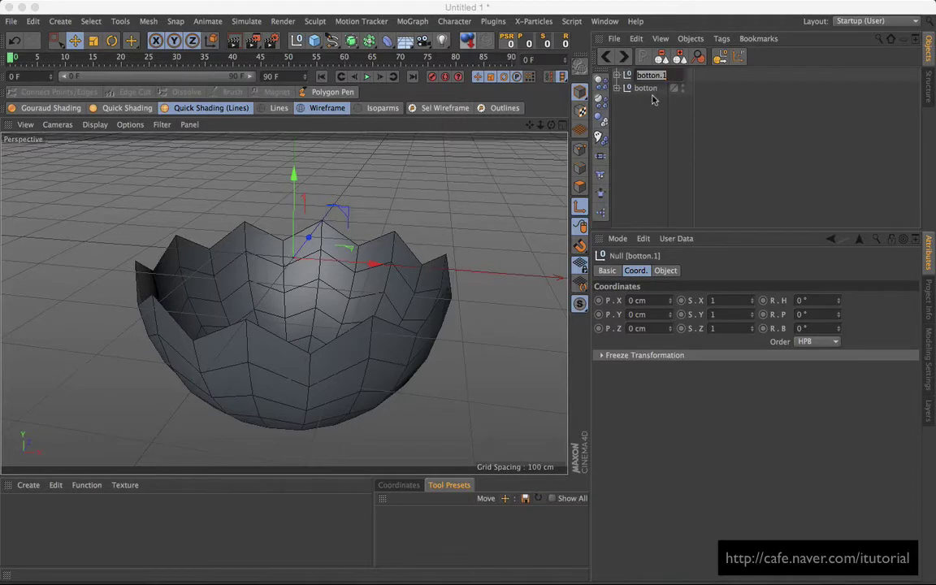
pyautogui.press('Return')
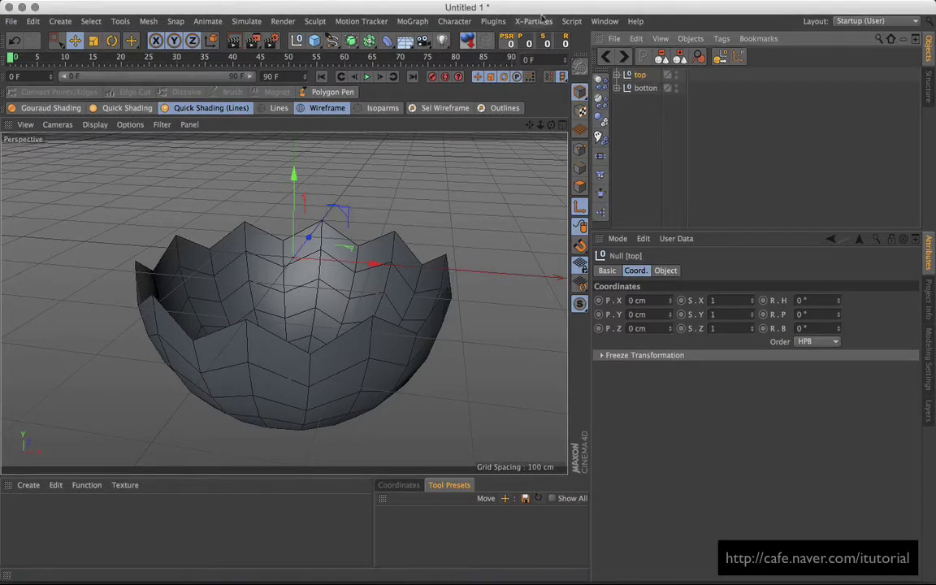
# Step: Rotate the top null upside down about its Z axis so its shell forms the upper half of the egg
pyautogui.click(111, 41)
pyautogui.moveTo(329, 226); pyautogui.dragTo(330, 287)
pyautogui.press('super+z')
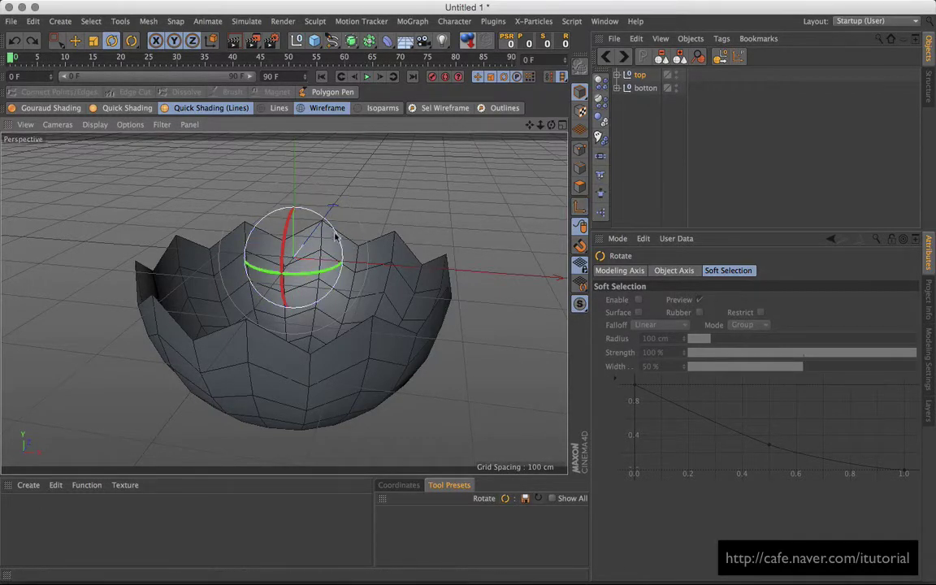
pyautogui.moveTo(303, 214); pyautogui.dragTo(244, 288)
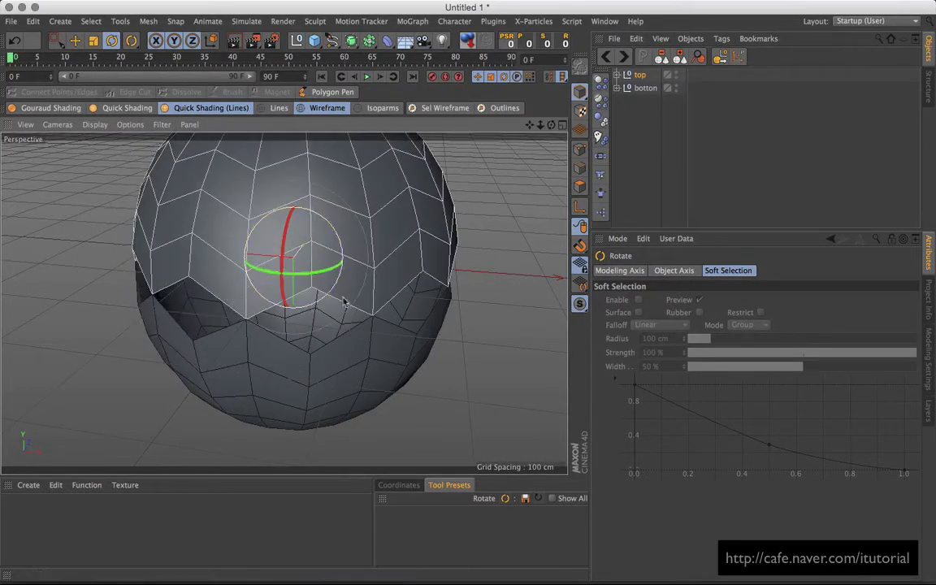
pyautogui.moveTo(411, 273); pyautogui.dragTo(378, 300)
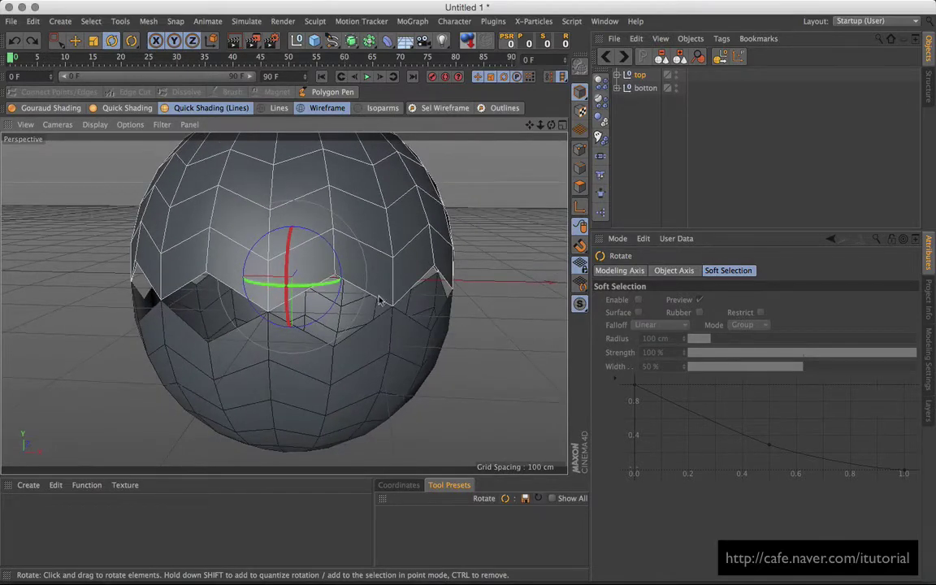
# Step: Change the Y(t) formula of the Formula top spline inside the top null to abs(10.0*cos(t*5*PI))
pyautogui.click(618, 75)
pyautogui.click(625, 102)
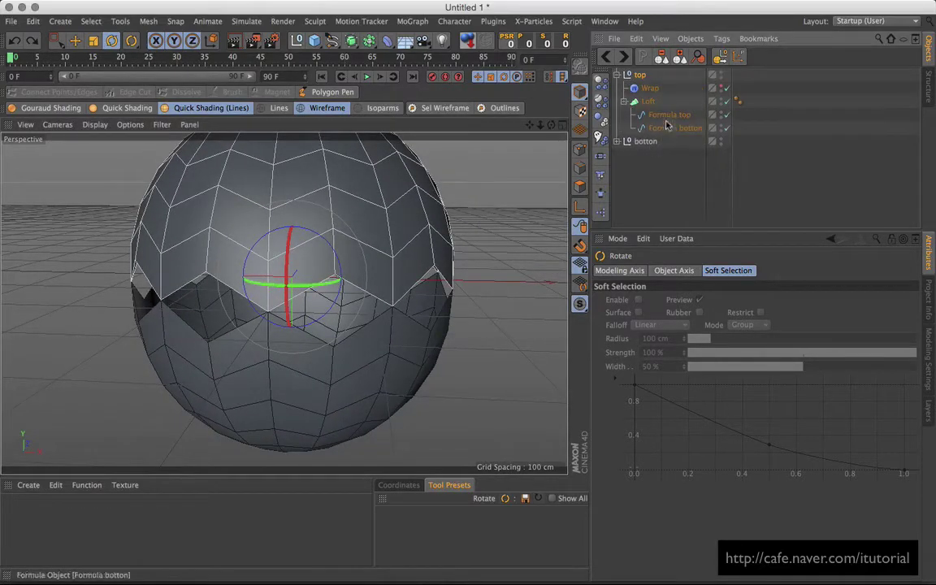
pyautogui.click(669, 115)
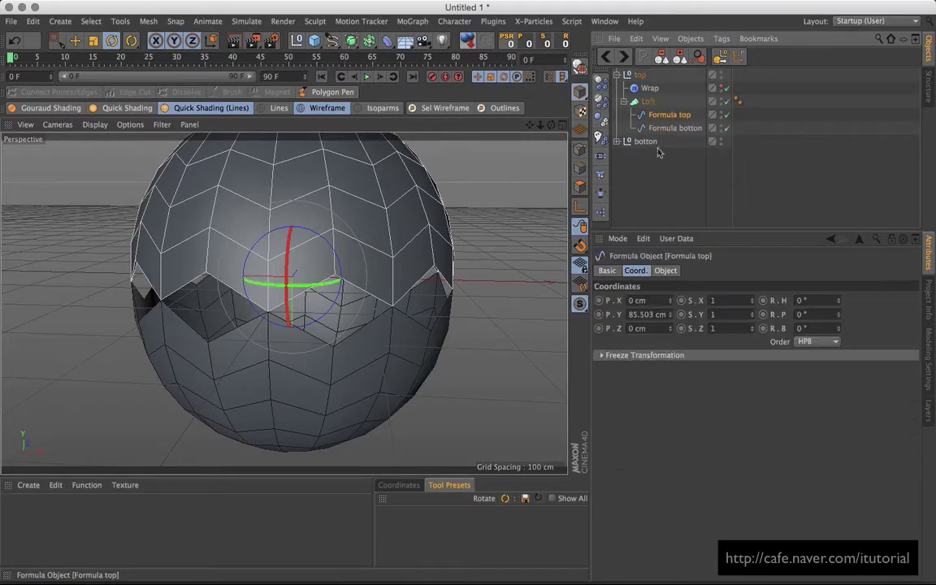
pyautogui.click(664, 271)
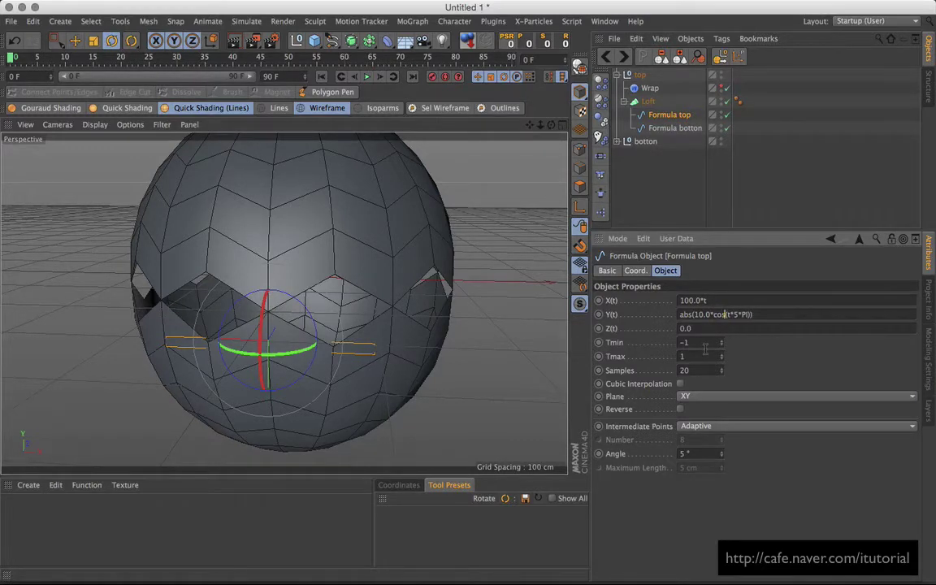
pyautogui.press('Return')
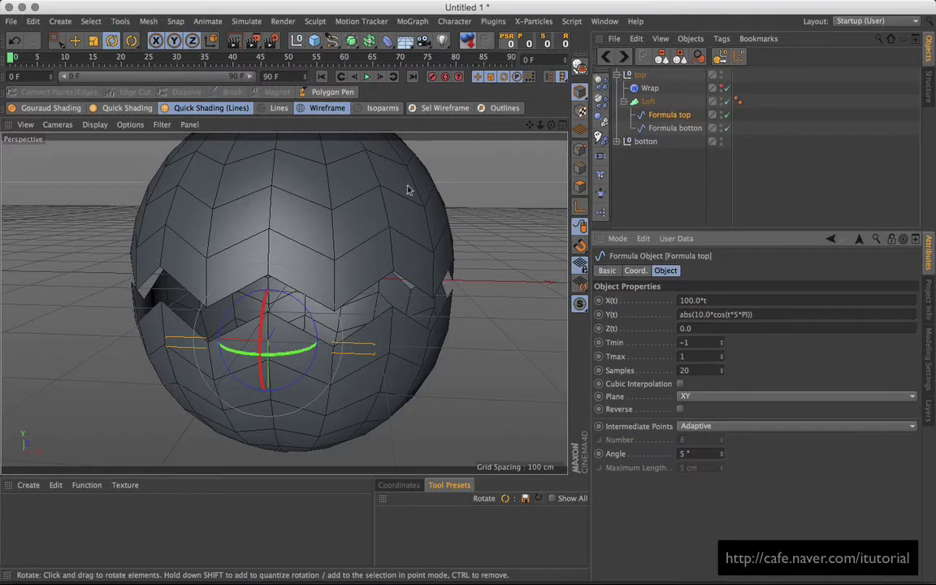
# Step: Try to move the top null down along its Y axis towards the lower shell half
pyautogui.click(648, 101)
pyautogui.click(640, 74)
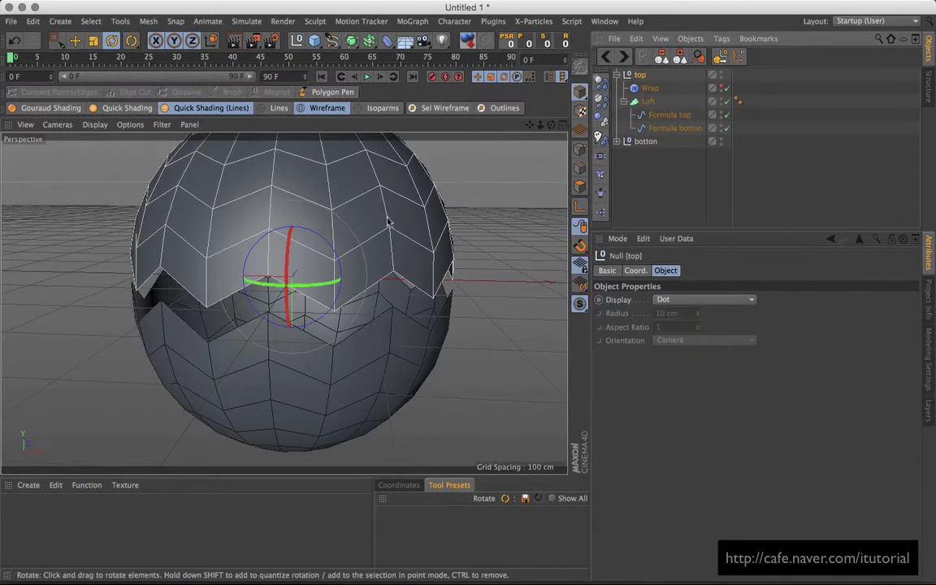
pyautogui.moveTo(388, 221)
pyautogui.mouseDown()
pyautogui.moveTo(374, 198)
pyautogui.moveTo(380, 224)
pyautogui.mouseUp()
pyautogui.click(76, 46)
pyautogui.moveTo(291, 349)
pyautogui.mouseDown()
pyautogui.moveTo(292, 397)
pyautogui.moveTo(293, 355)
pyautogui.mouseUp()
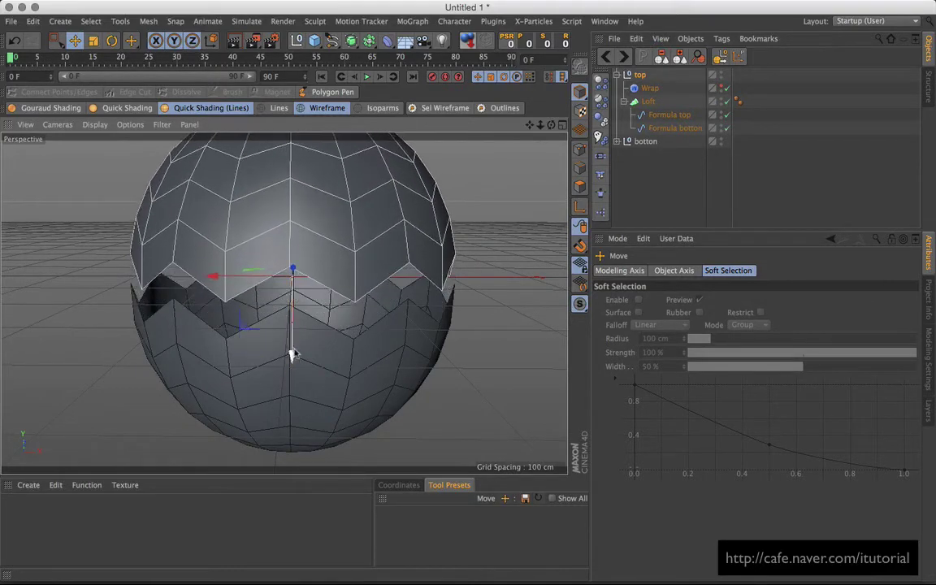
pyautogui.keyDown('alt'); pyautogui.moveTo(325, 274); pyautogui.dragTo(428, 286); pyautogui.keyUp('alt')
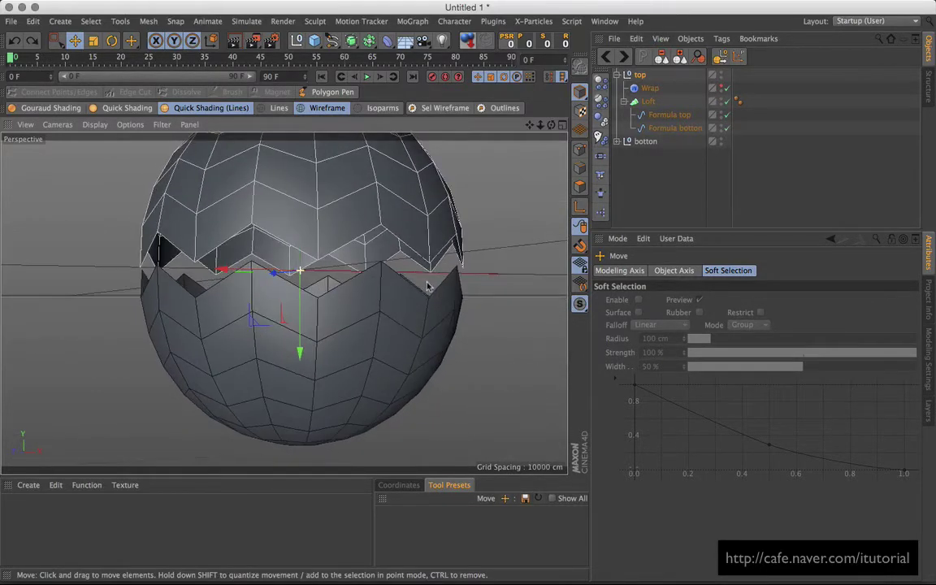
pyautogui.scroll(-4, 475, 213)
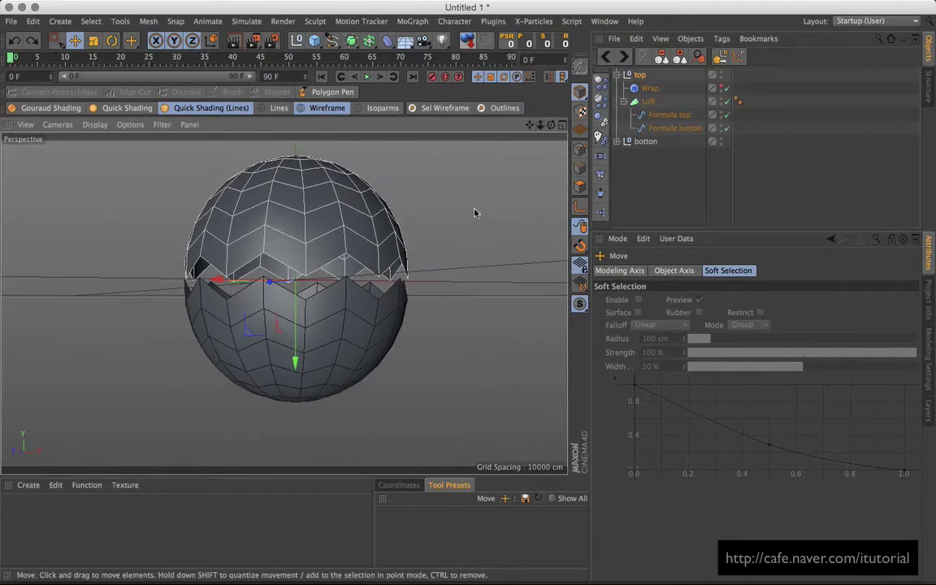
pyautogui.keyDown('alt'); pyautogui.moveTo(476, 213); pyautogui.dragTo(472, 248); pyautogui.keyUp('alt')
# Step: Collapse the top null, add a Connect object and place both the top and botton nulls inside it
pyautogui.click(650, 158)
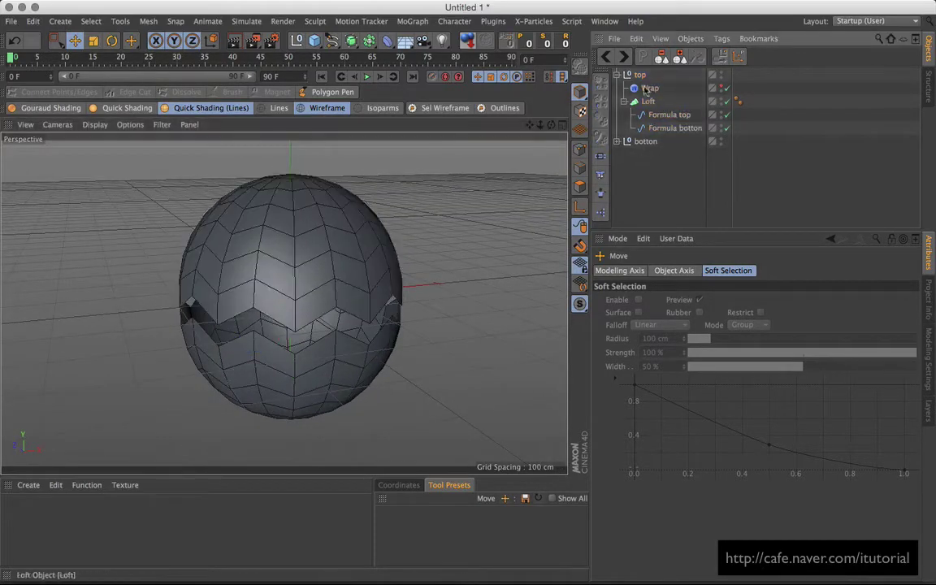
pyautogui.click(617, 75)
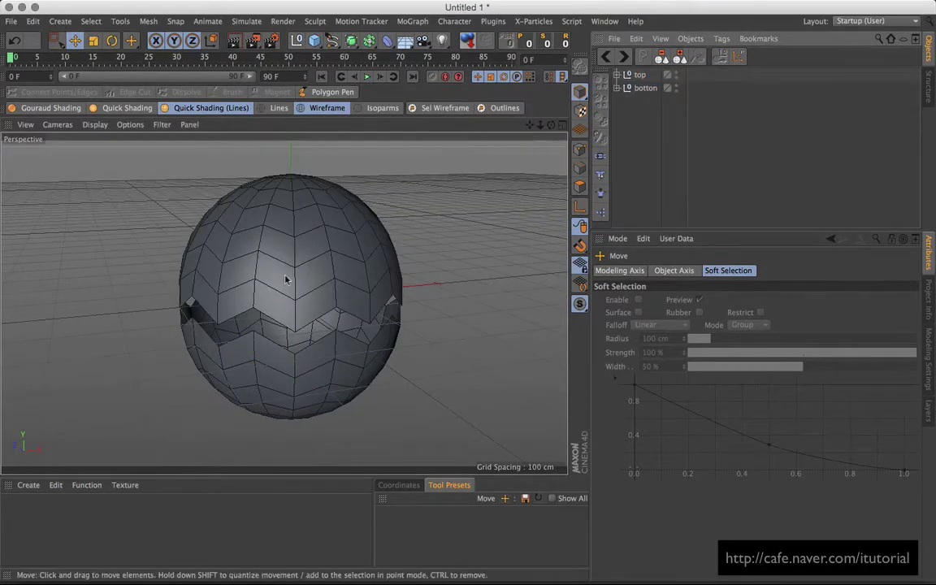
pyautogui.keyDown('alt'); pyautogui.moveTo(287, 274); pyautogui.dragTo(300, 221); pyautogui.keyUp('alt')
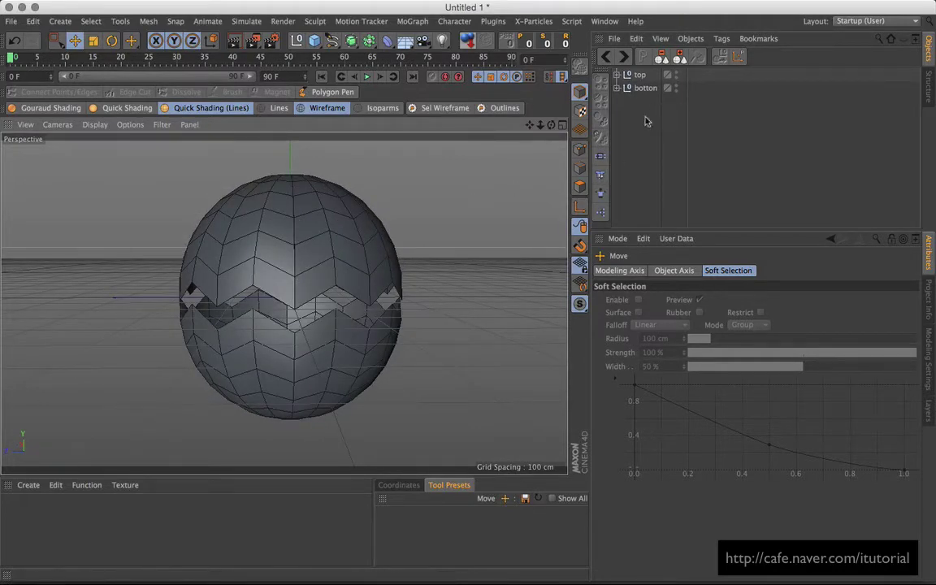
pyautogui.moveTo(369, 40); pyautogui.dragTo(516, 83)
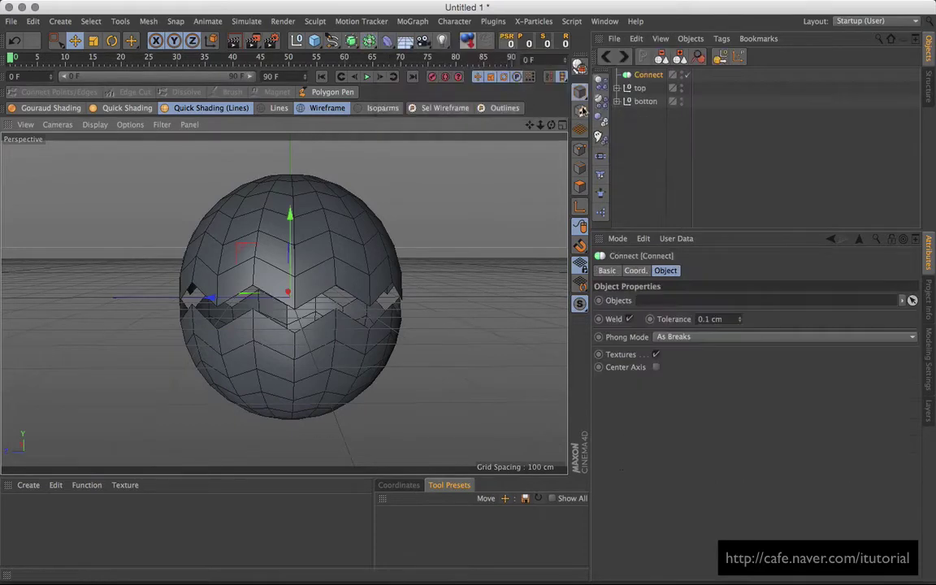
pyautogui.click(640, 87)
pyautogui.keyDown('shift'); pyautogui.click(644, 101); pyautogui.keyUp('shift')
pyautogui.moveTo(652, 79); pyautogui.dragTo(649, 75)
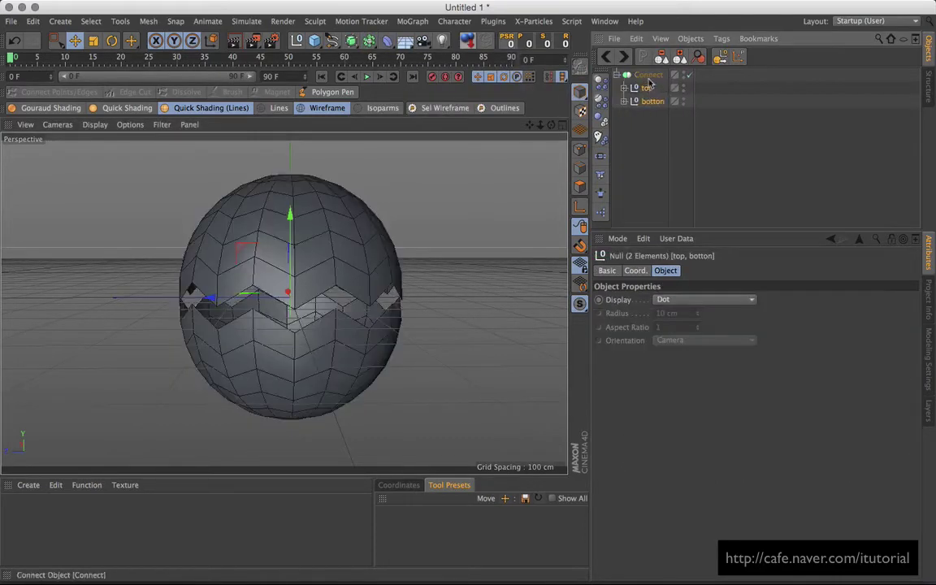
# Step: Set the Connect object's weld tolerance to 0.2 cm and its Phong Mode to Manual
pyautogui.click(649, 75)
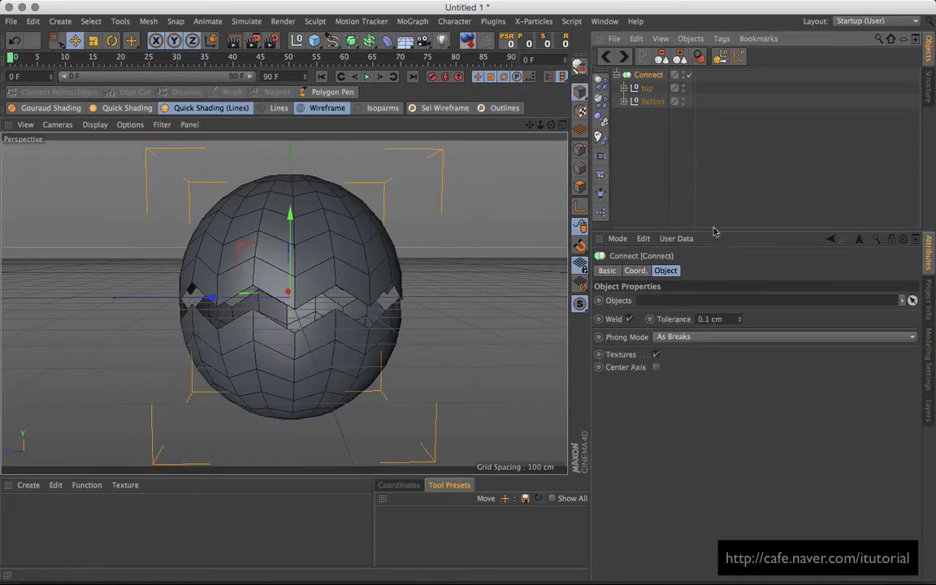
pyautogui.click(740, 317)
pyautogui.keyDown('alt'); pyautogui.moveTo(455, 290); pyautogui.dragTo(326, 293); pyautogui.keyUp('alt')
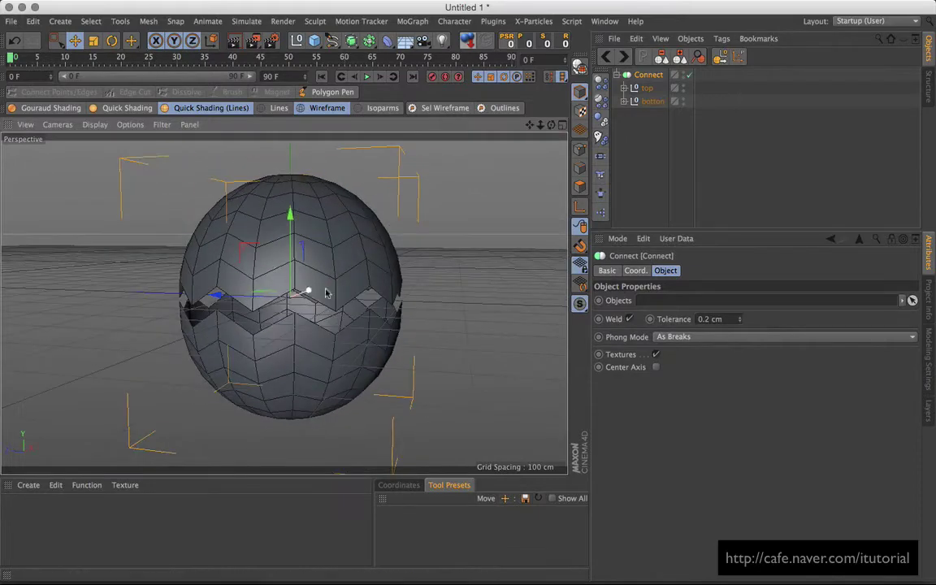
pyautogui.click(685, 338)
pyautogui.click(669, 348)
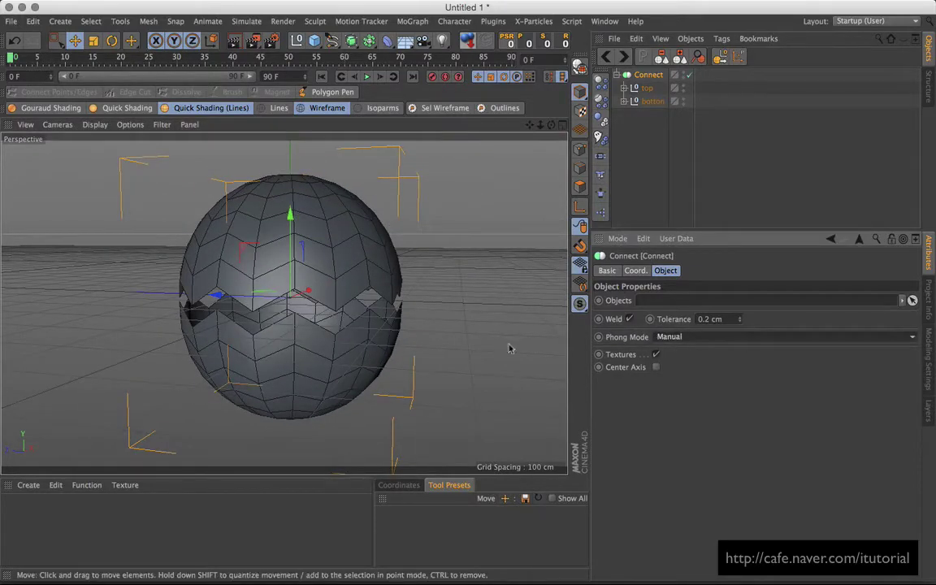
# Step: Add a Cloth Surface object and place the Connect object inside it
pyautogui.keyDown('alt'); pyautogui.moveTo(344, 267); pyautogui.dragTo(341, 331); pyautogui.keyUp('alt')
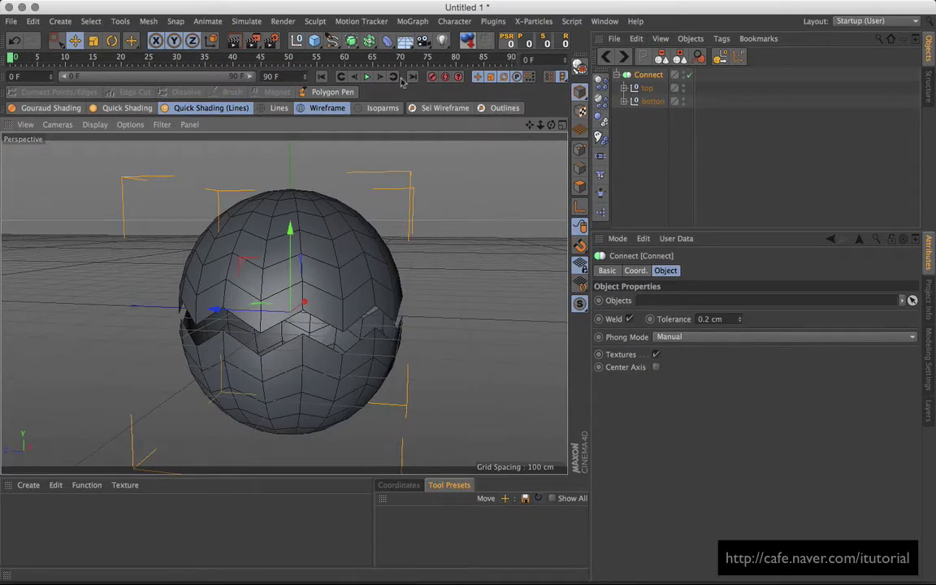
pyautogui.click(242, 23)
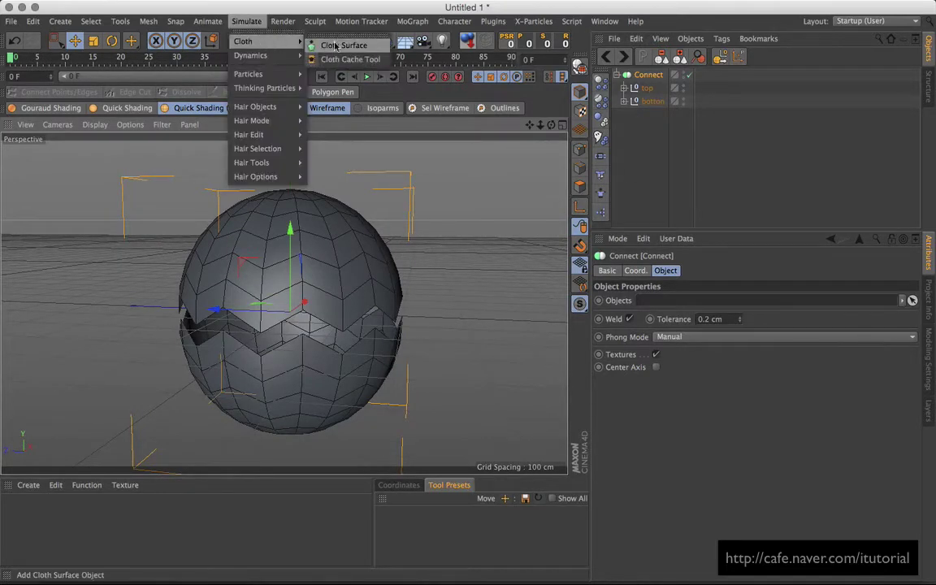
pyautogui.click(325, 40)
pyautogui.moveTo(649, 88); pyautogui.dragTo(654, 75)
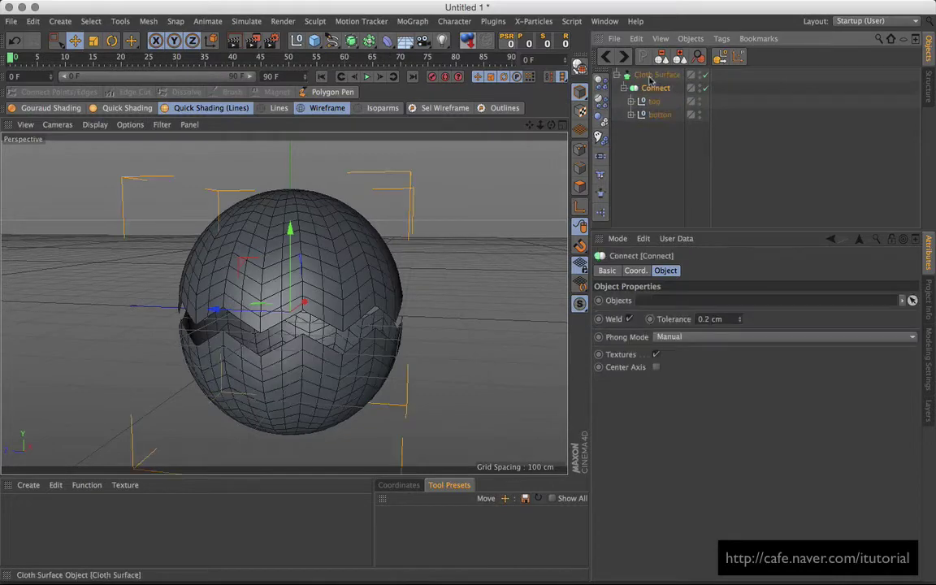
# Step: Set the Cloth Surface's subdivisions to 0 and its thickness to -2 cm
pyautogui.click(657, 74)
pyautogui.click(697, 304)
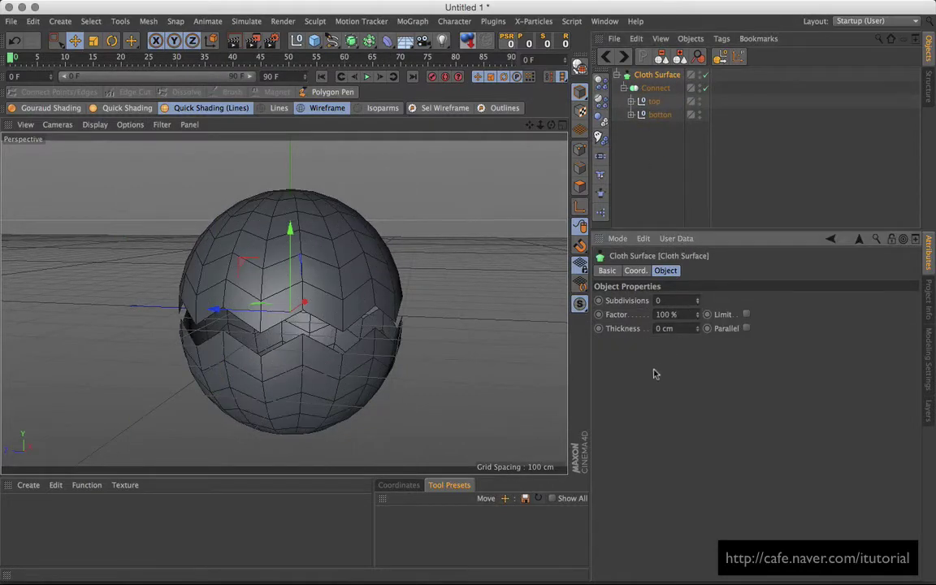
pyautogui.click(697, 331)
pyautogui.click(697, 332)
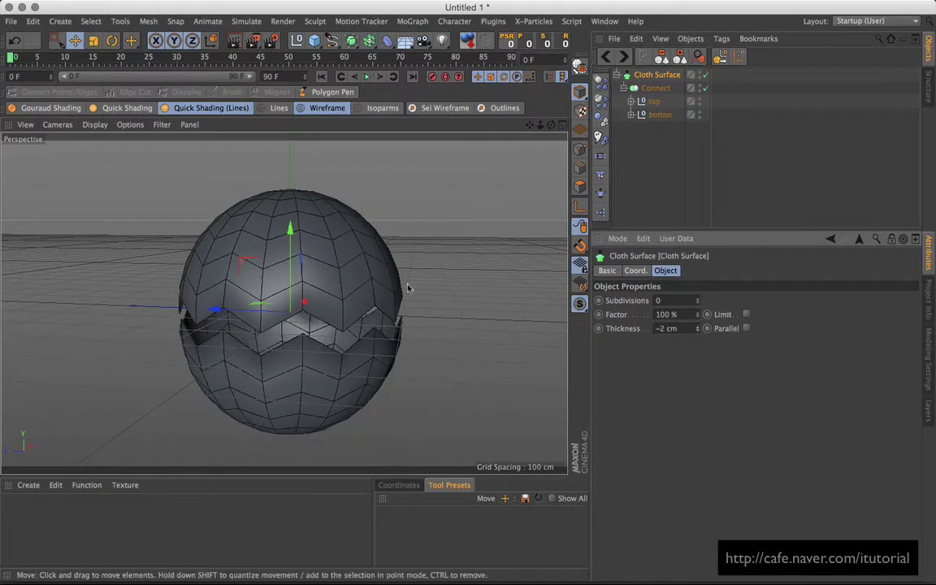
pyautogui.keyDown('alt'); pyautogui.moveTo(360, 298); pyautogui.dragTo(382, 307); pyautogui.keyUp('alt')
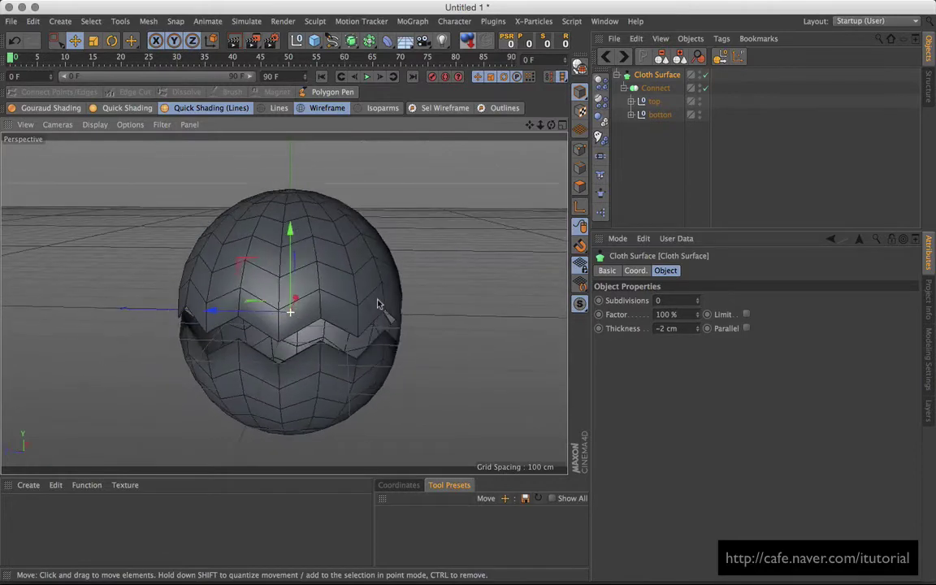
pyautogui.keyDown('alt'); pyautogui.moveTo(431, 274); pyautogui.dragTo(392, 294); pyautogui.keyUp('alt')
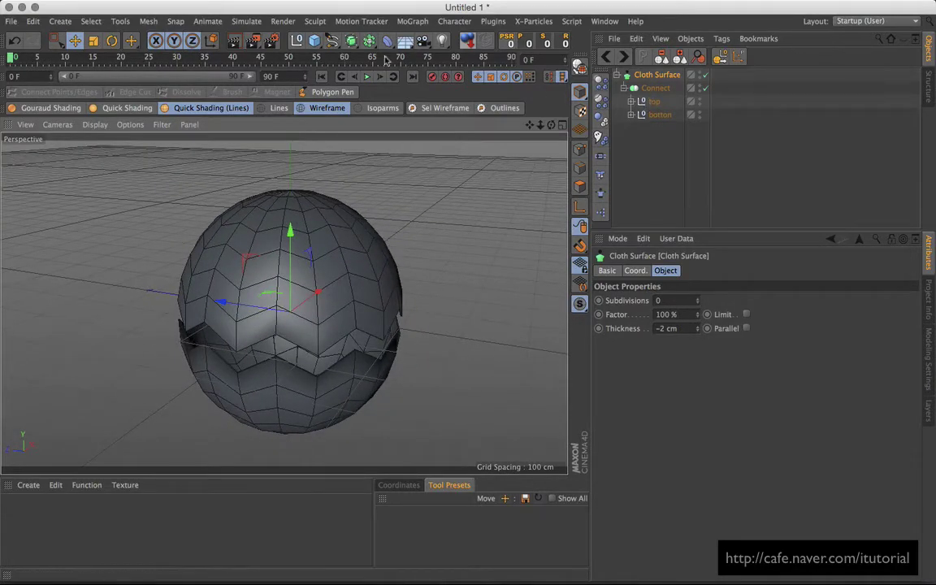
# Step: Add a Subdivision Surface, place the Cloth Surface inside it, and render the view close to the wavy seam
pyautogui.keyDown('alt'); pyautogui.moveTo(348, 44); pyautogui.dragTo(417, 58); pyautogui.keyUp('alt')
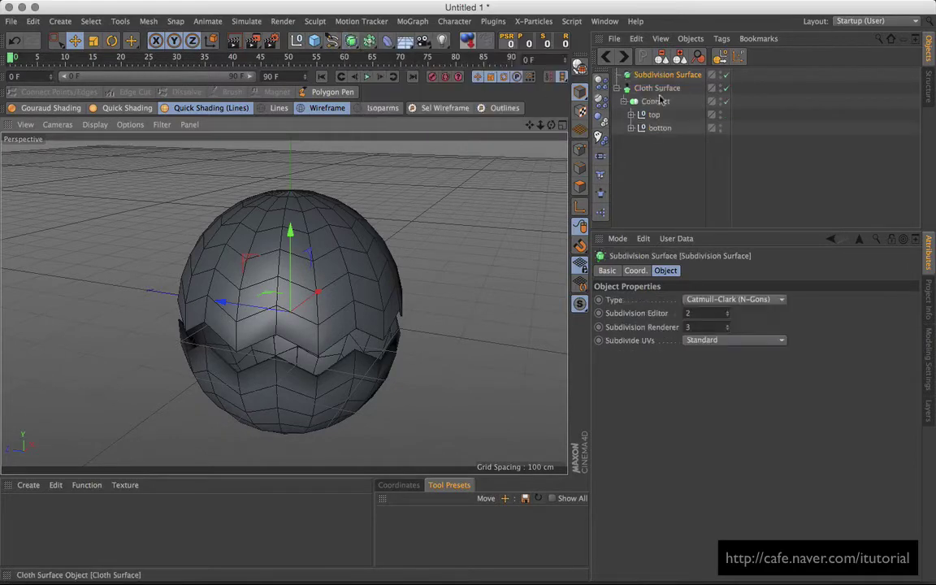
pyautogui.moveTo(662, 97); pyautogui.dragTo(663, 75)
pyautogui.click(665, 74)
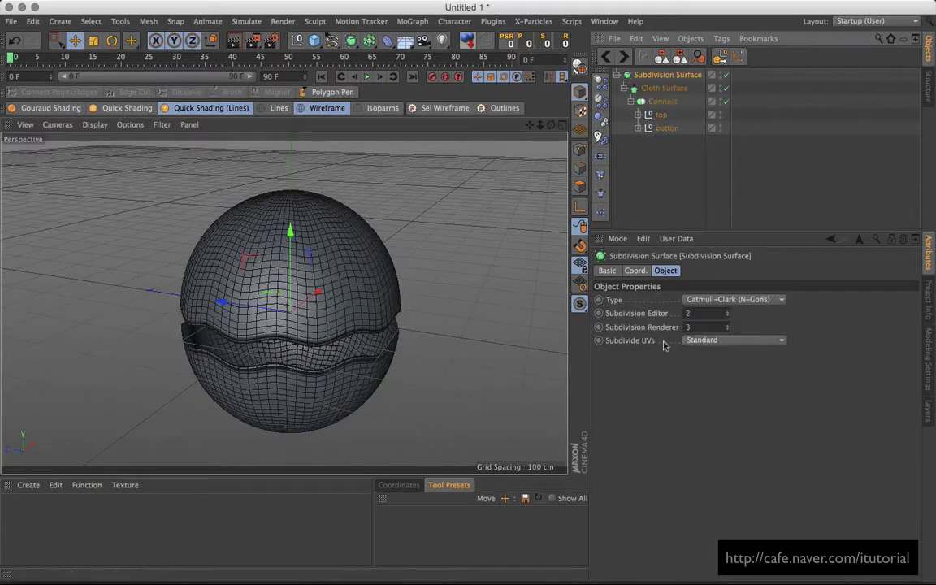
pyautogui.keyDown('alt'); pyautogui.moveTo(451, 295); pyautogui.dragTo(386, 238); pyautogui.keyUp('alt')
pyautogui.scroll(5, 398, 253)
pyautogui.click(211, 40)
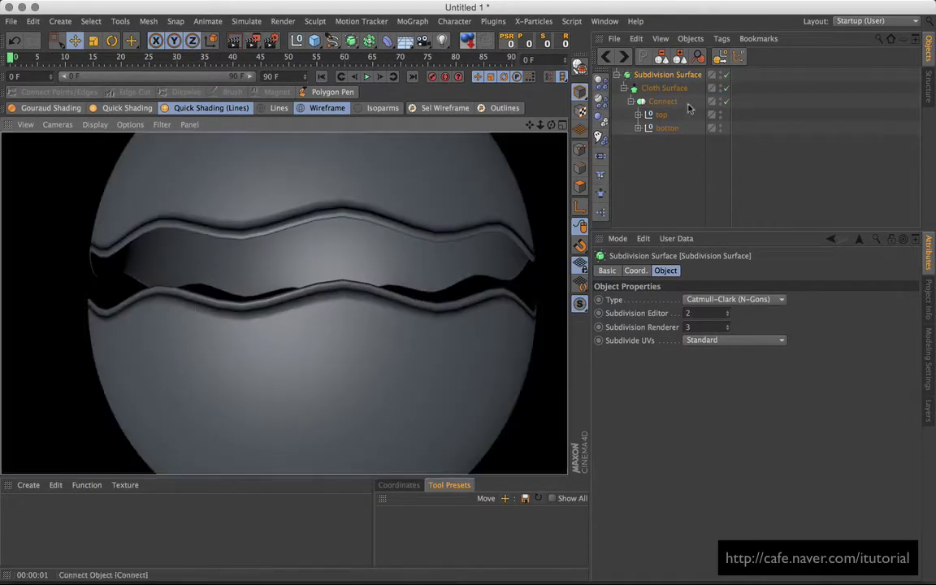
# Step: Set the Connect object's Phong Mode to Average
pyautogui.click(662, 102)
pyautogui.click(713, 337)
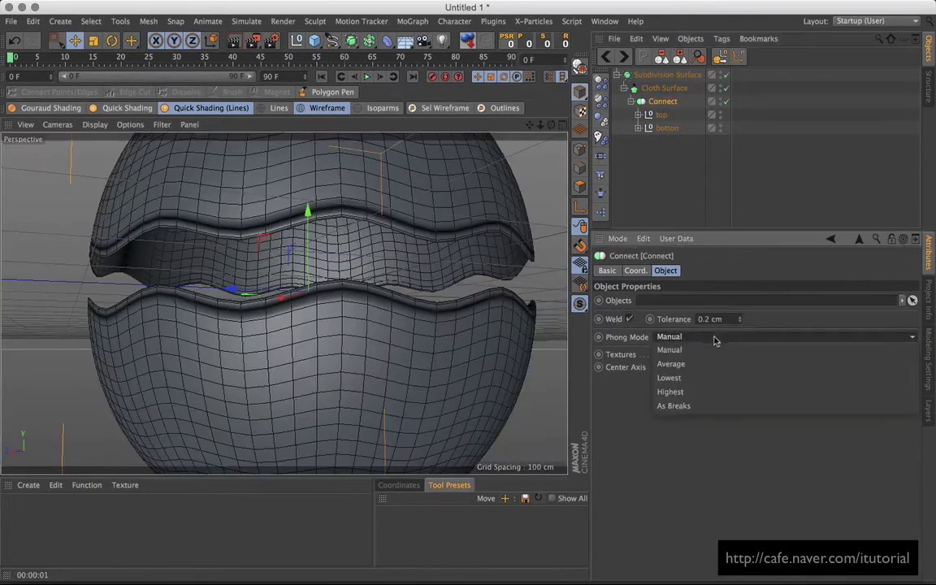
pyautogui.click(703, 364)
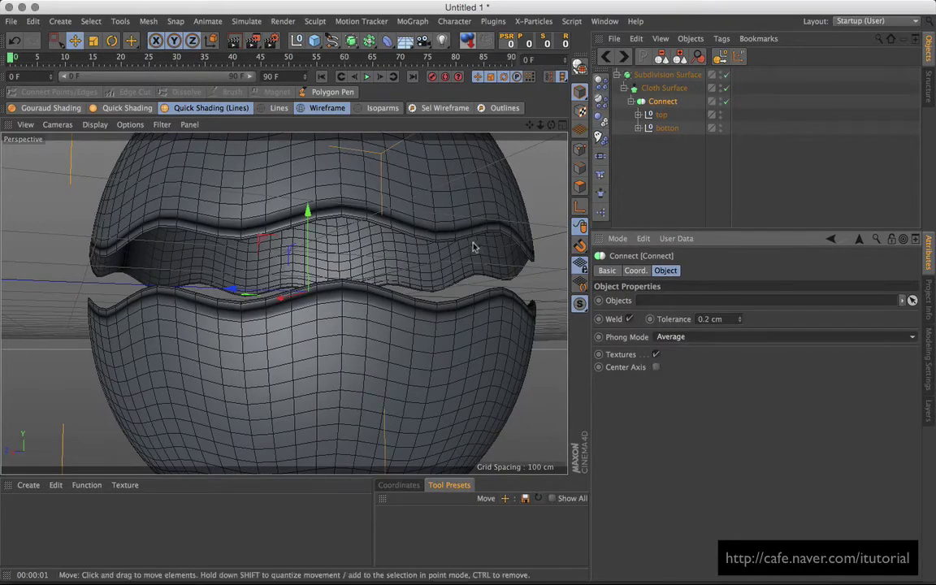
pyautogui.keyDown('alt'); pyautogui.moveTo(476, 246); pyautogui.dragTo(537, 215); pyautogui.keyUp('alt')
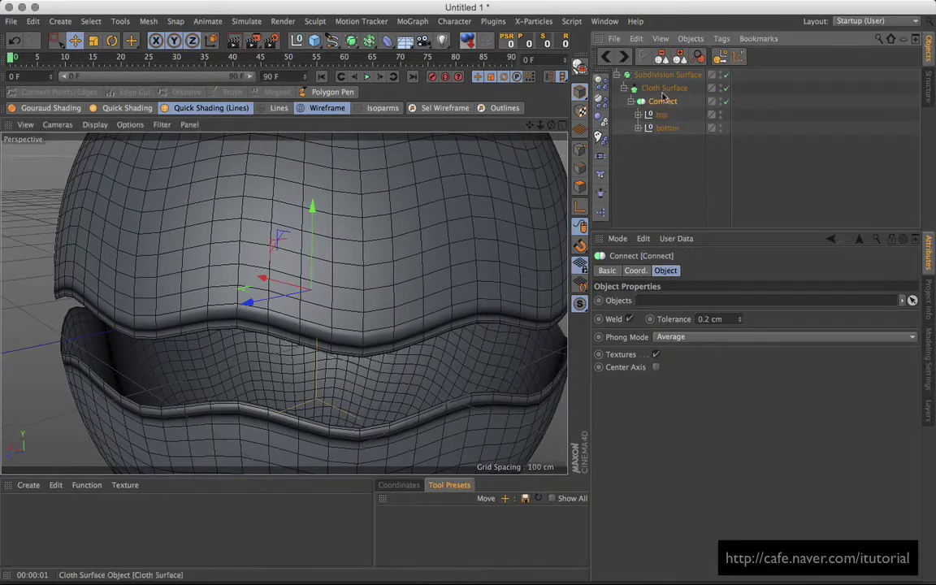
# Step: Set the Cloth Surface's thickness to 4 cm and render the view to check the two shell halves
pyautogui.click(664, 88)
pyautogui.click(697, 331)
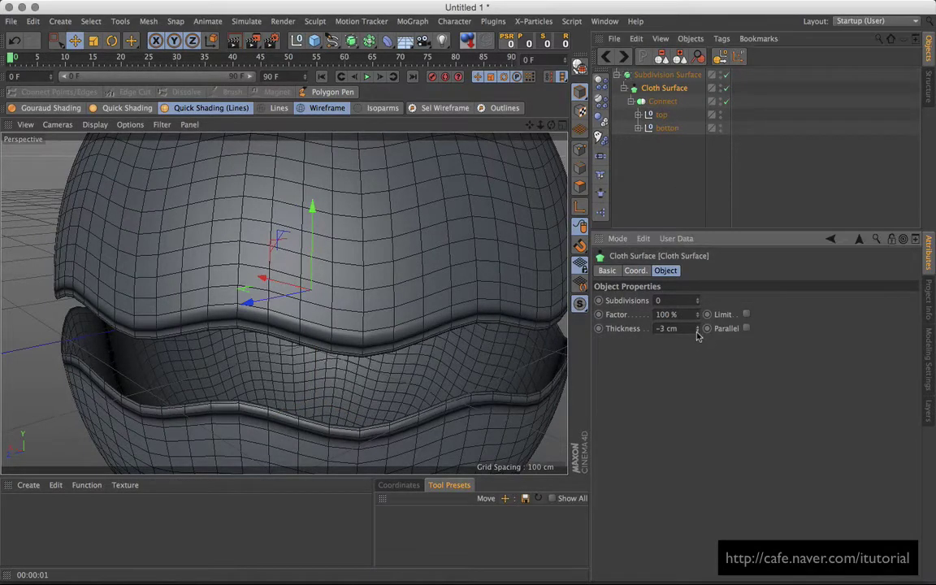
pyautogui.click(697, 331)
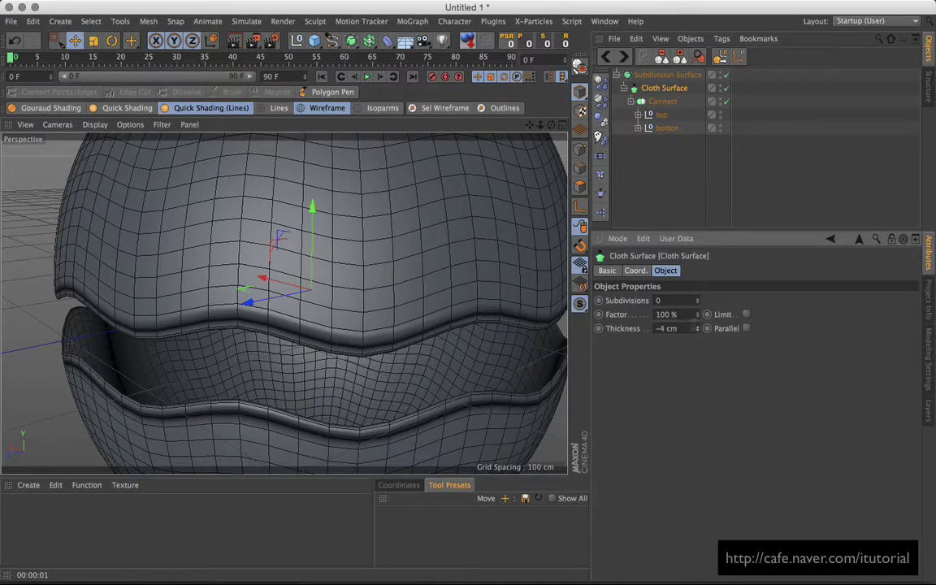
pyautogui.moveTo(418, 209)
pyautogui.keyDown('alt'); pyautogui.mouseDown()
pyautogui.moveTo(410, 186)
pyautogui.moveTo(407, 216)
pyautogui.mouseUp(); pyautogui.keyUp('alt')
pyautogui.moveTo(696, 331); pyautogui.dragTo(697, 328)
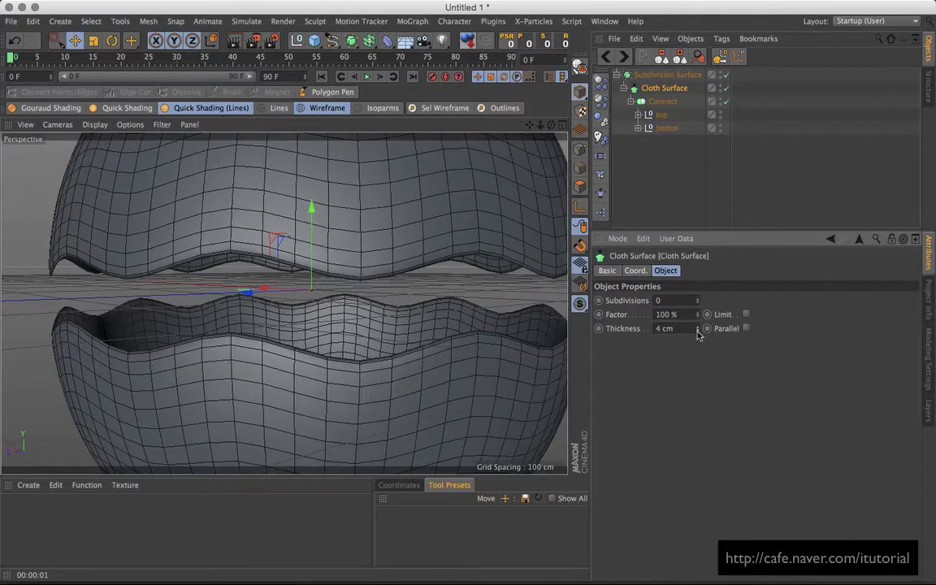
pyautogui.keyDown('alt'); pyautogui.moveTo(413, 290); pyautogui.dragTo(445, 305); pyautogui.keyUp('alt')
pyautogui.press('h')
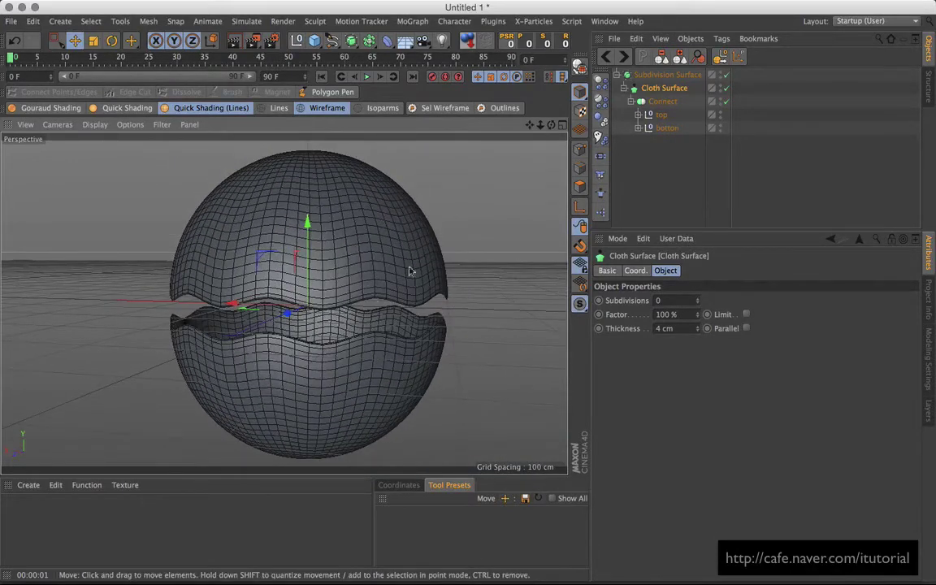
pyautogui.click(233, 41)
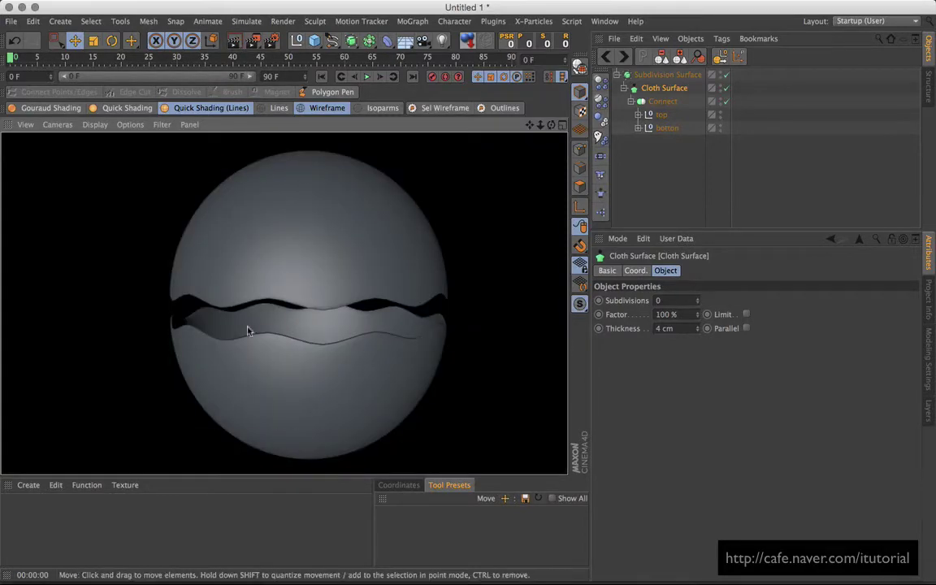
pyautogui.click(658, 162)
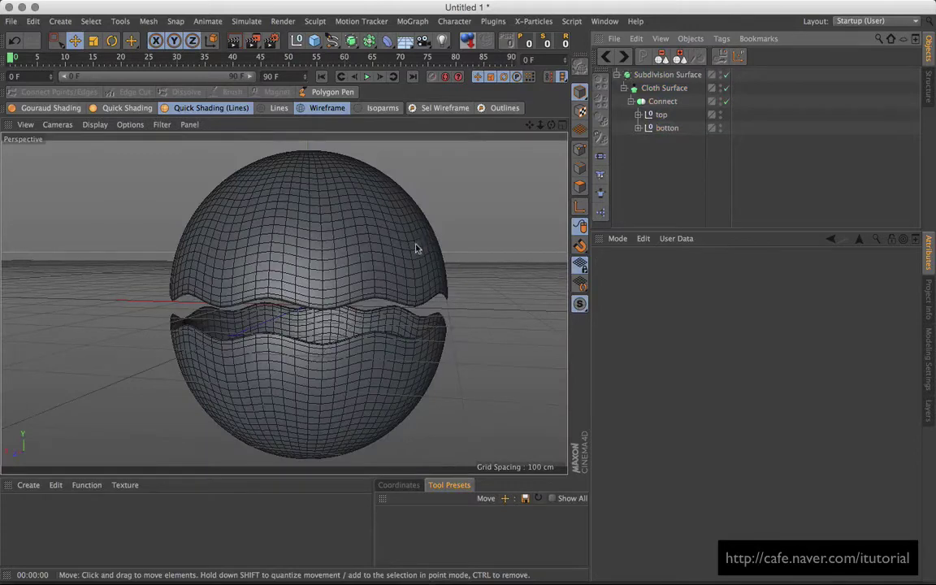
# Step: Move the top null down along its Y axis until the upper shell meets the lower one
pyautogui.keyDown('alt'); pyautogui.moveTo(415, 248); pyautogui.dragTo(414, 244); pyautogui.keyUp('alt')
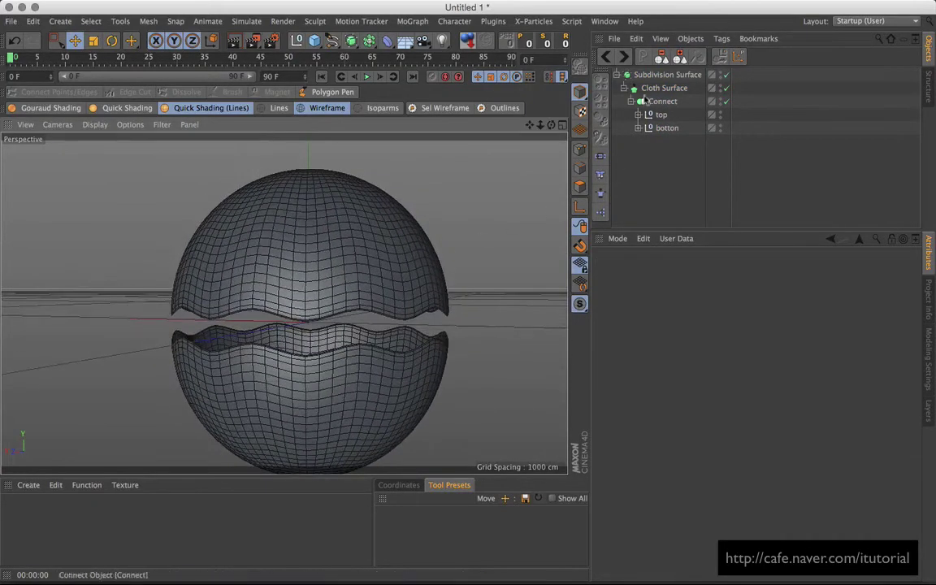
pyautogui.click(661, 114)
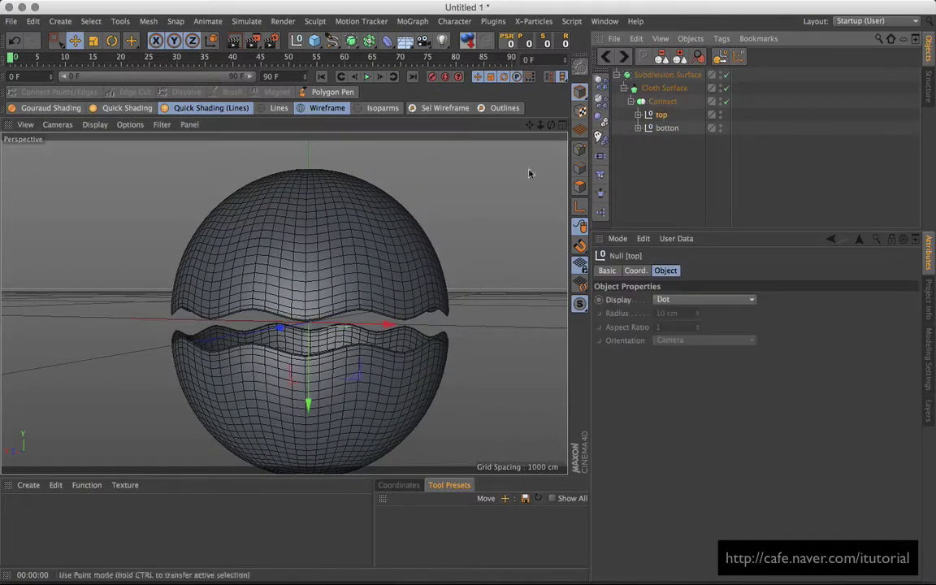
pyautogui.moveTo(309, 402); pyautogui.dragTo(309, 429)
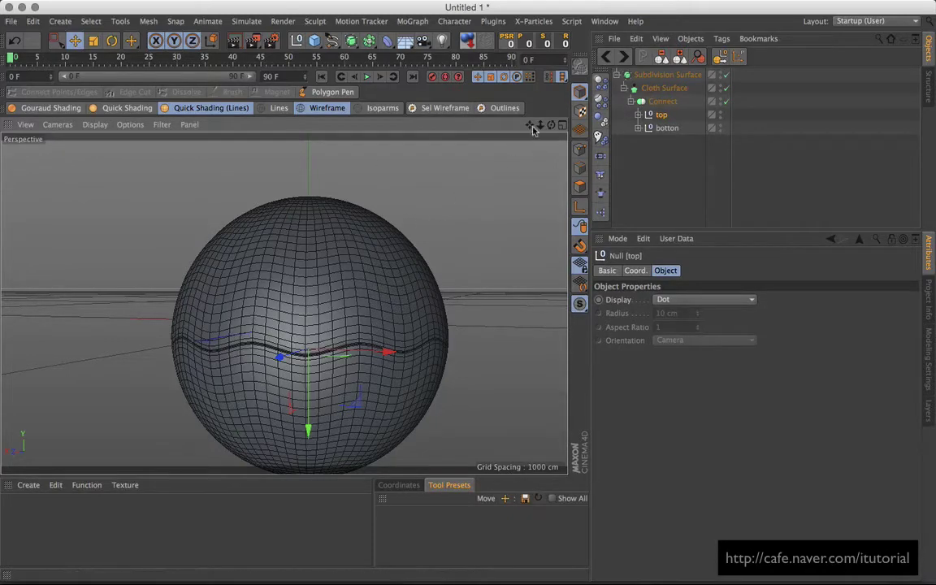
# Step: Add a Taper deformer, place it inside the Cloth Surface above the Connect object, and collapse the Connect object
pyautogui.moveTo(530, 124); pyautogui.dragTo(324, 253)
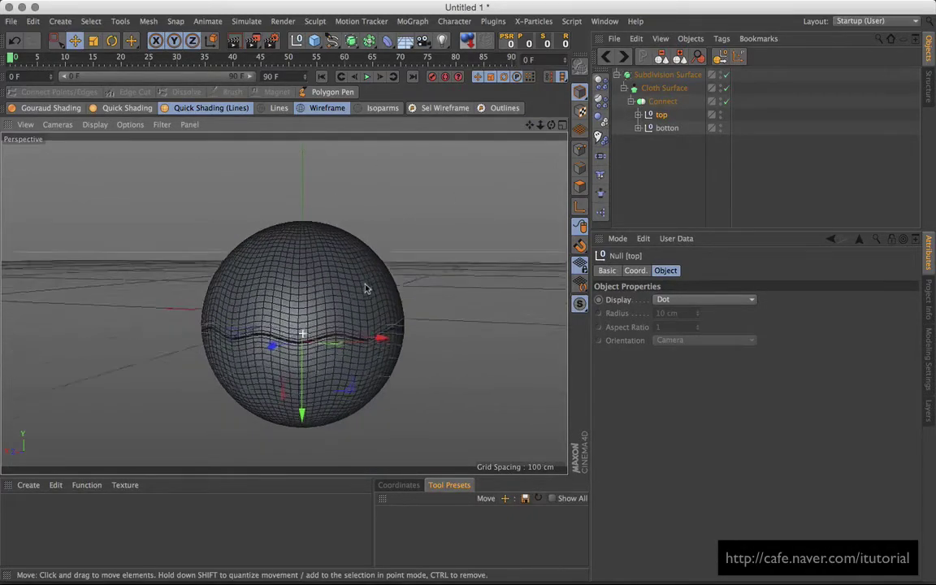
pyautogui.moveTo(352, 41); pyautogui.dragTo(705, 70)
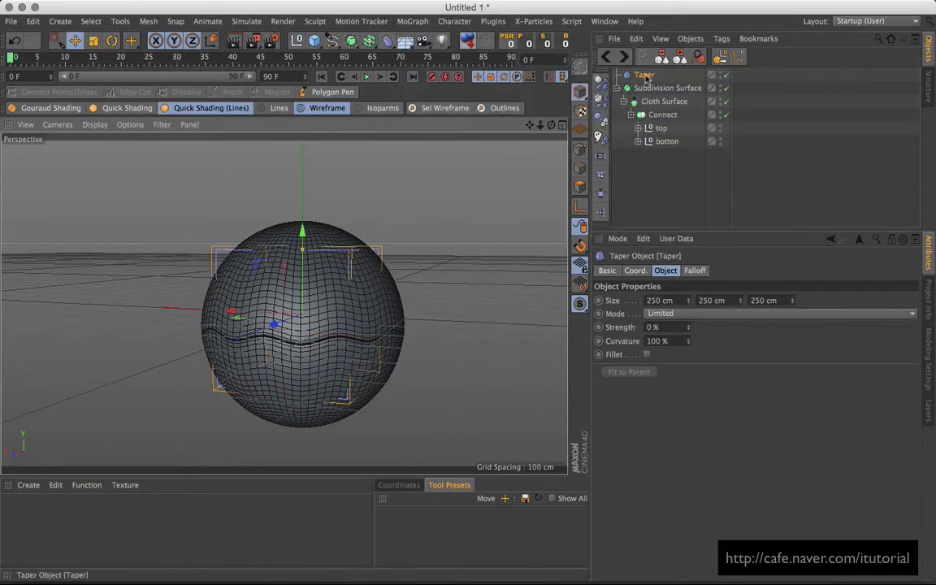
pyautogui.moveTo(643, 74); pyautogui.dragTo(663, 108)
pyautogui.click(631, 115)
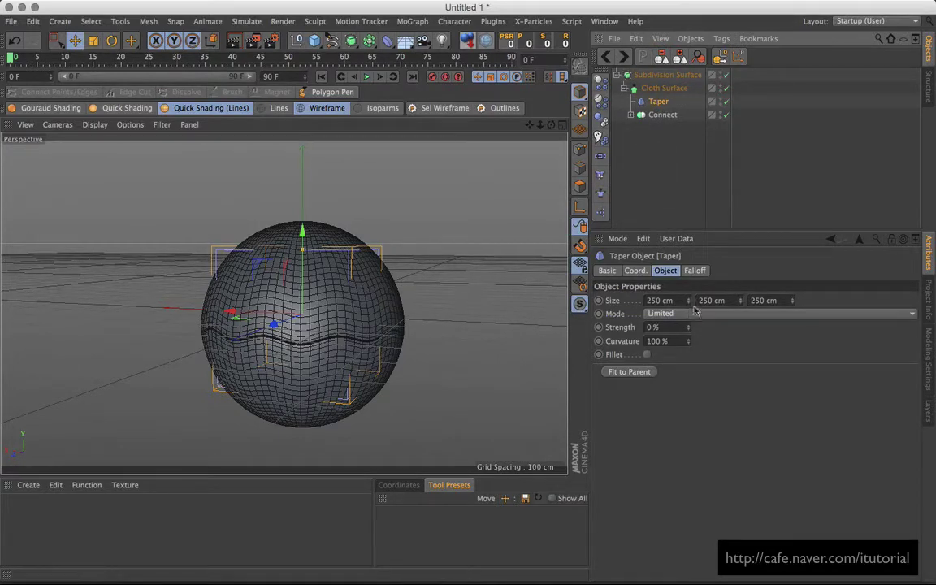
# Step: Fit the Taper deformer to its parent
pyautogui.moveTo(689, 301); pyautogui.dragTo(696, 286)
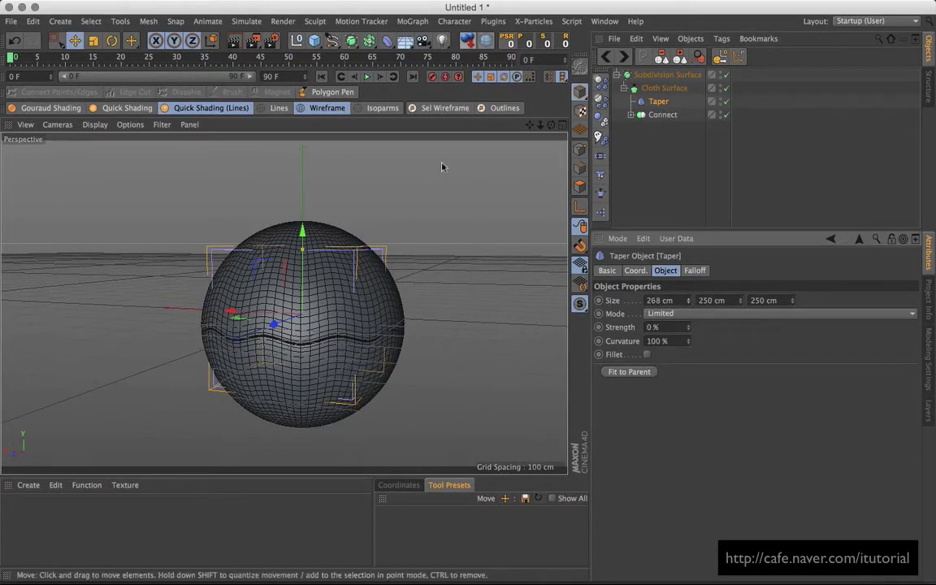
pyautogui.click(629, 372)
pyautogui.keyDown('alt'); pyautogui.moveTo(366, 243); pyautogui.dragTo(382, 296); pyautogui.keyUp('alt')
# Step: Set the Taper deformer's strength to 30% and its curvature to 18%
pyautogui.moveTo(690, 327); pyautogui.dragTo(677, 414)
pyautogui.keyDown('alt'); pyautogui.moveTo(404, 305); pyautogui.dragTo(435, 289); pyautogui.keyUp('alt')
pyautogui.moveTo(687, 329); pyautogui.dragTo(689, 326)
pyautogui.keyDown('alt'); pyautogui.moveTo(370, 303); pyautogui.dragTo(345, 285); pyautogui.keyUp('alt')
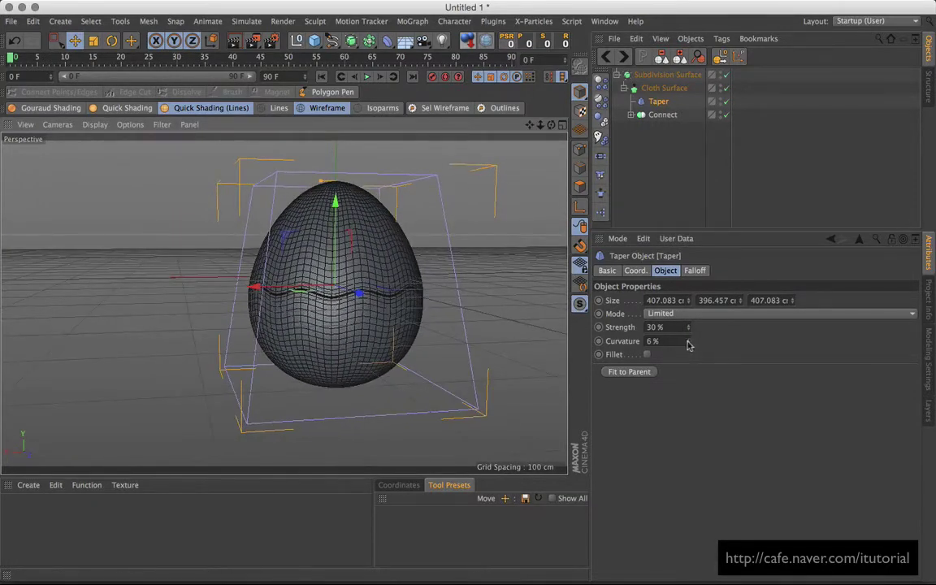
pyautogui.moveTo(688, 345)
pyautogui.mouseDown()
pyautogui.moveTo(690, 326)
pyautogui.moveTo(687, 350)
pyautogui.mouseUp()
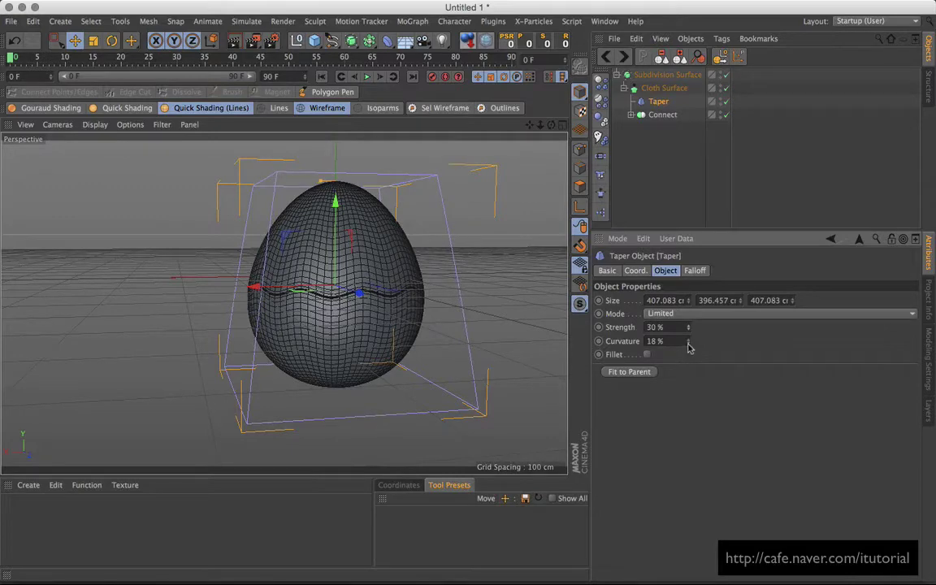
# Step: Expand the Connect object and nudge the top null slightly along its Y axis to adjust the seam
pyautogui.keyDown('alt'); pyautogui.moveTo(566, 334); pyautogui.dragTo(493, 267); pyautogui.keyUp('alt')
pyautogui.click(660, 115)
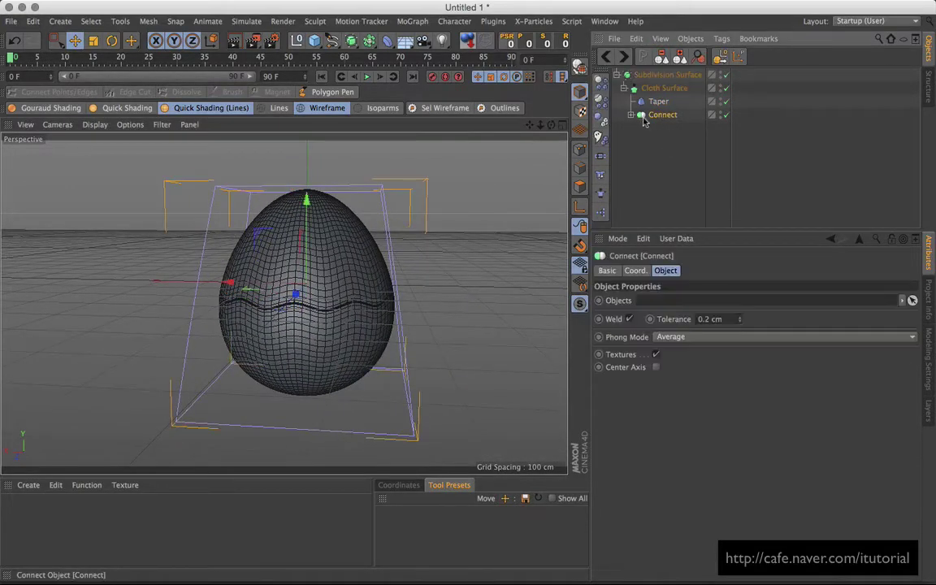
pyautogui.click(631, 115)
pyautogui.click(661, 128)
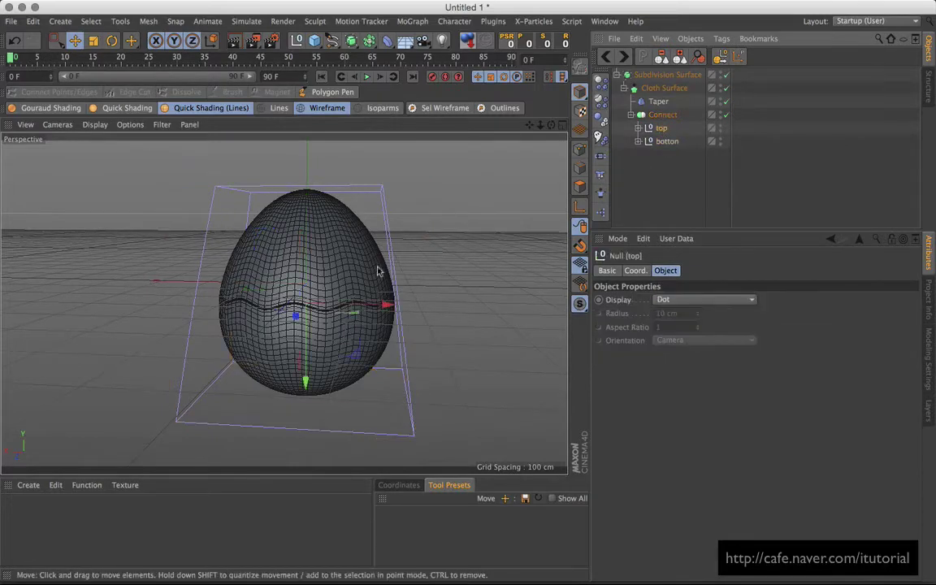
pyautogui.keyDown('alt'); pyautogui.moveTo(402, 261); pyautogui.dragTo(369, 330); pyautogui.keyUp('alt')
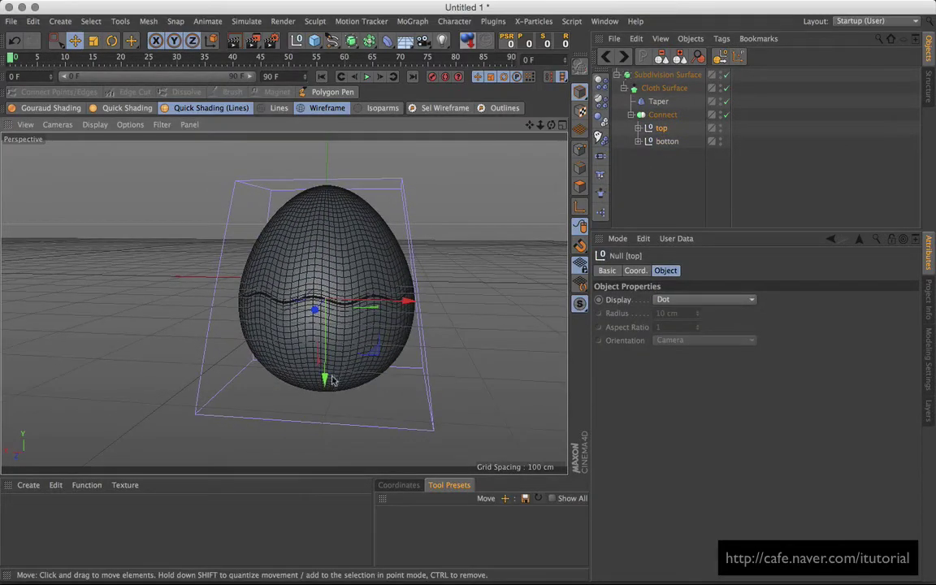
pyautogui.moveTo(325, 378)
pyautogui.mouseDown()
pyautogui.moveTo(326, 368)
pyautogui.moveTo(325, 379)
pyautogui.mouseUp()
# Step: Hide the Taper deformer's cage in the viewport and render the view of the finished egg
pyautogui.keyDown('alt'); pyautogui.moveTo(326, 379); pyautogui.dragTo(312, 233); pyautogui.keyUp('alt')
pyautogui.click(725, 101)
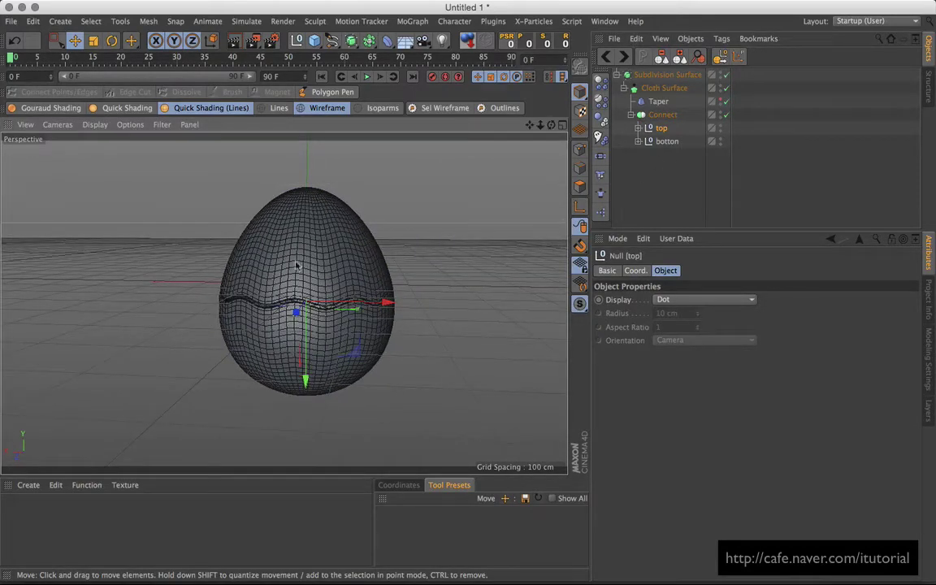
pyautogui.keyDown('alt'); pyautogui.moveTo(408, 276); pyautogui.dragTo(308, 220); pyautogui.keyUp('alt')
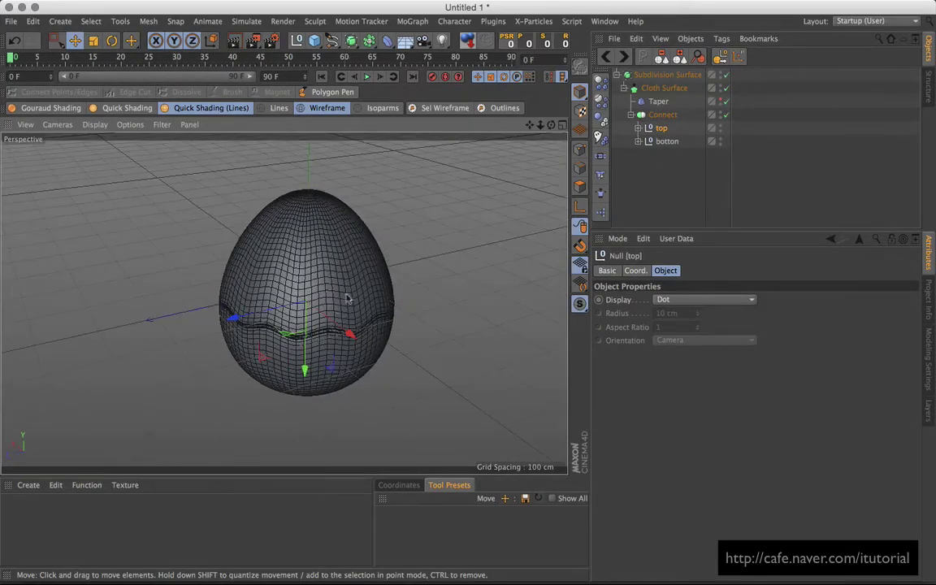
pyautogui.keyDown('alt'); pyautogui.moveTo(348, 299); pyautogui.dragTo(382, 236); pyautogui.keyUp('alt')
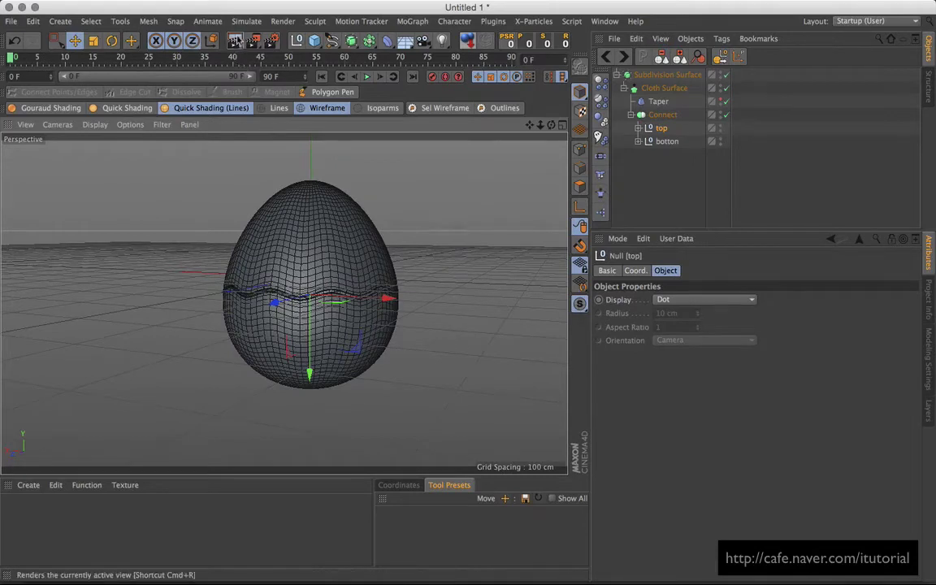
pyautogui.click(233, 40)
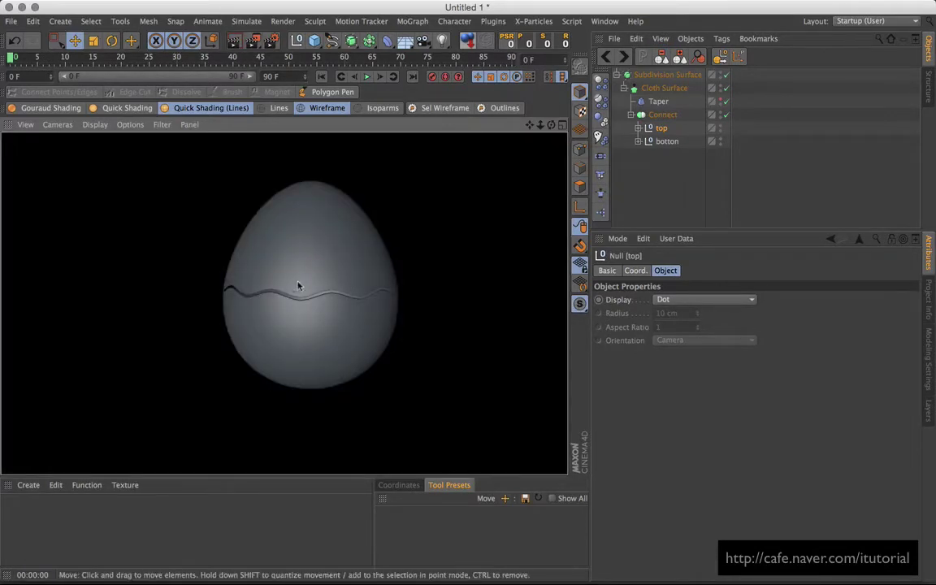
# Step: Nudge the top null slightly along its Y axis to narrow the egg's seam and render the view again
pyautogui.click(661, 128)
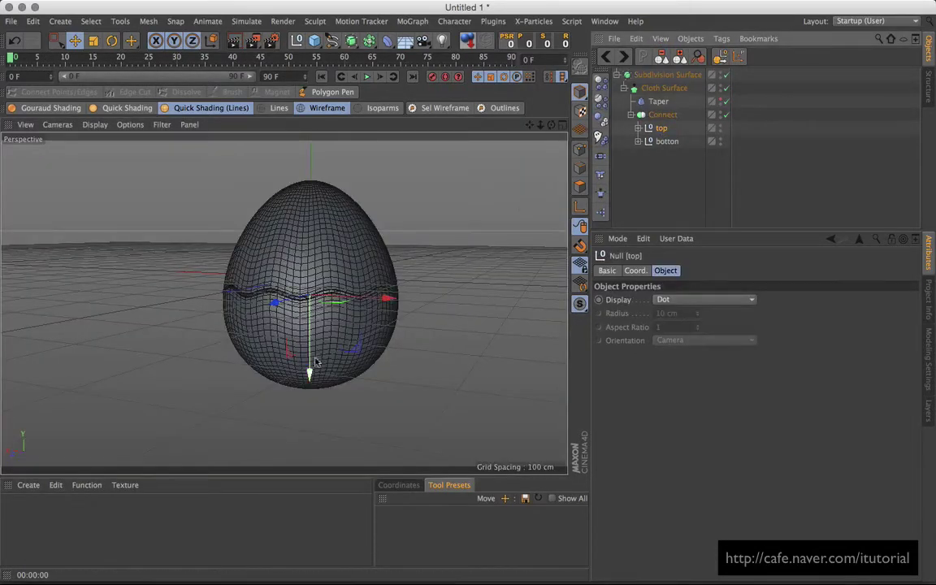
pyautogui.moveTo(310, 374); pyautogui.dragTo(310, 374)
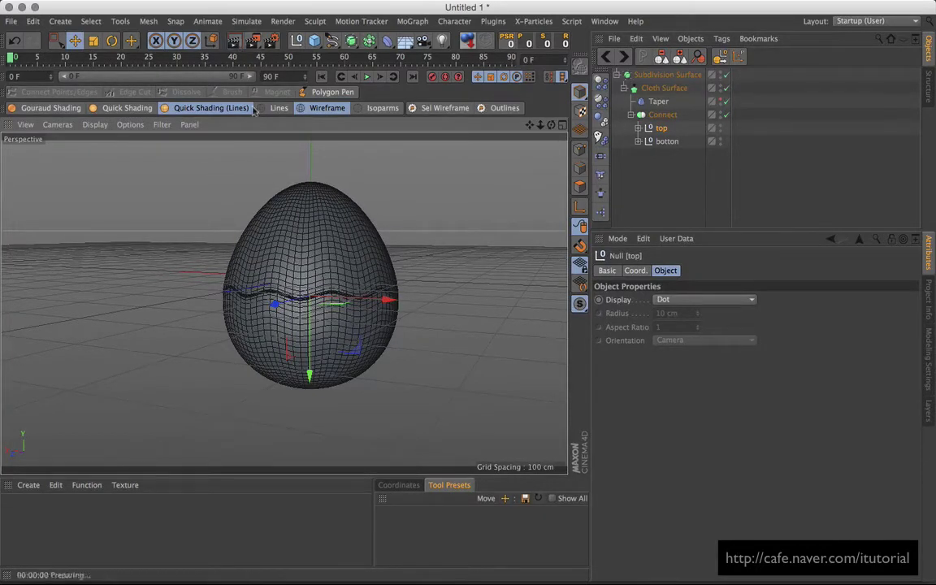
pyautogui.hotkey('ctrl', 'r')
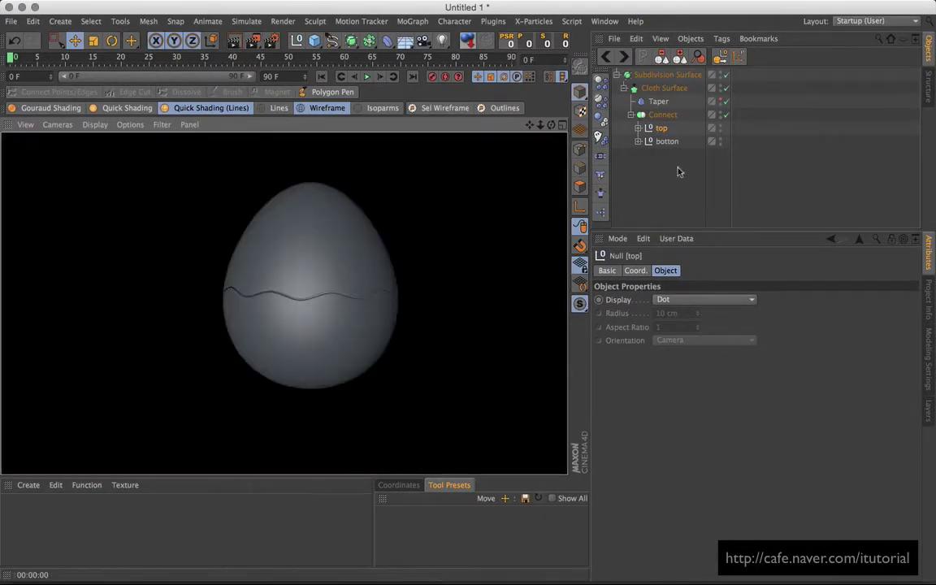
# Step: Deselect the top null and collapse the Subdivision Surface hierarchy
pyautogui.click(652, 175)
pyautogui.click(617, 76)
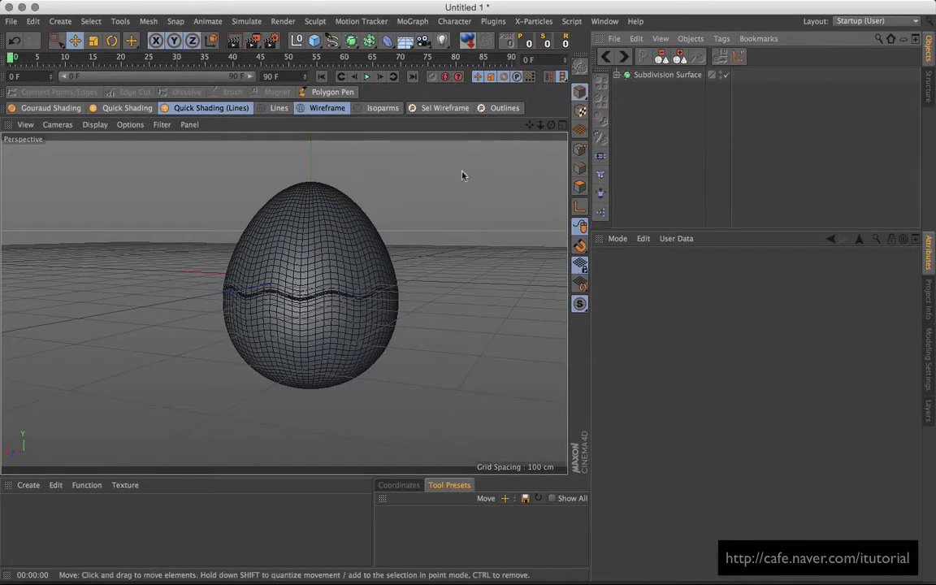
pyautogui.keyDown('alt'); pyautogui.moveTo(353, 275); pyautogui.dragTo(391, 261); pyautogui.keyUp('alt')
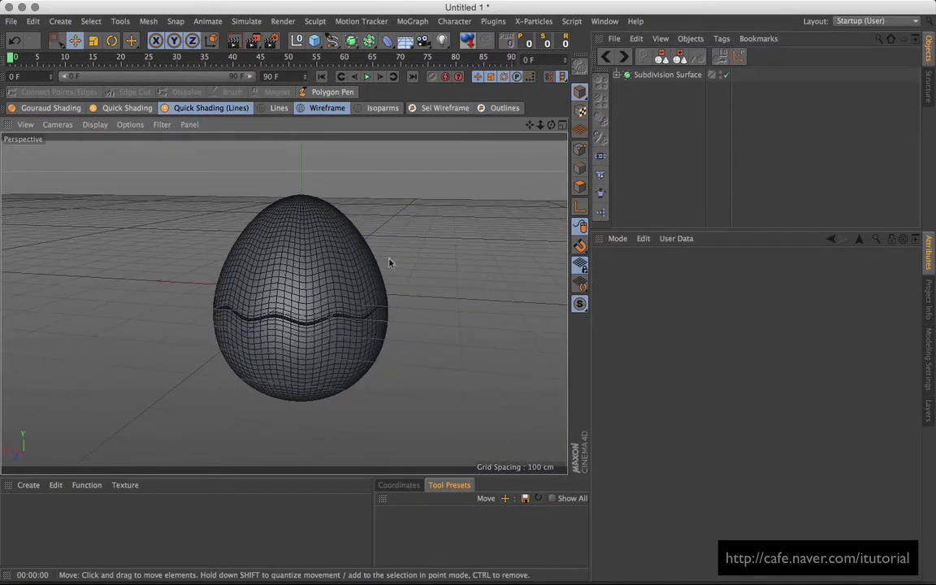
# Step: Open HDRStudioRig.c4d from the HDRI studio preset library in the Content Browser, and close the browser
pyautogui.click(605, 21)
pyautogui.click(611, 93)
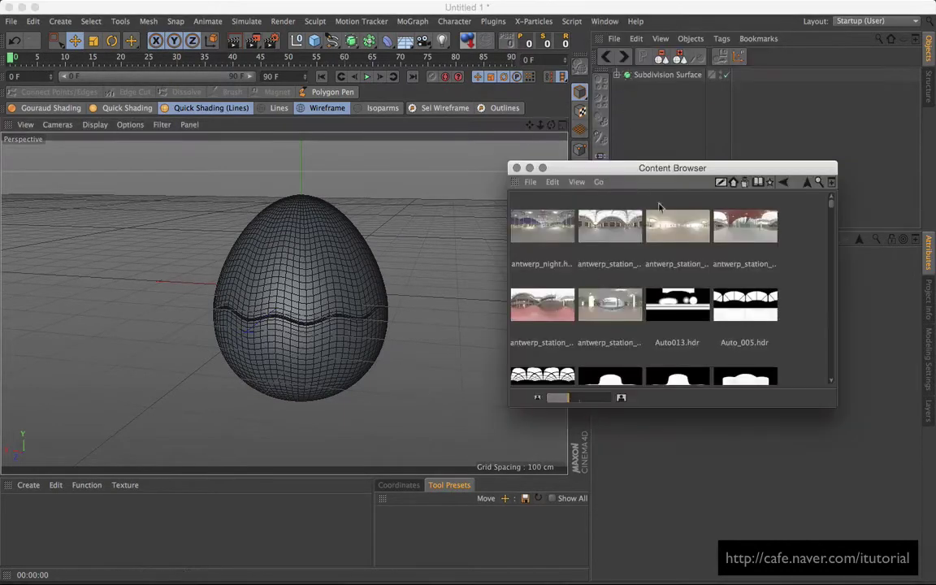
pyautogui.moveTo(673, 171); pyautogui.dragTo(671, 139)
pyautogui.click(742, 152)
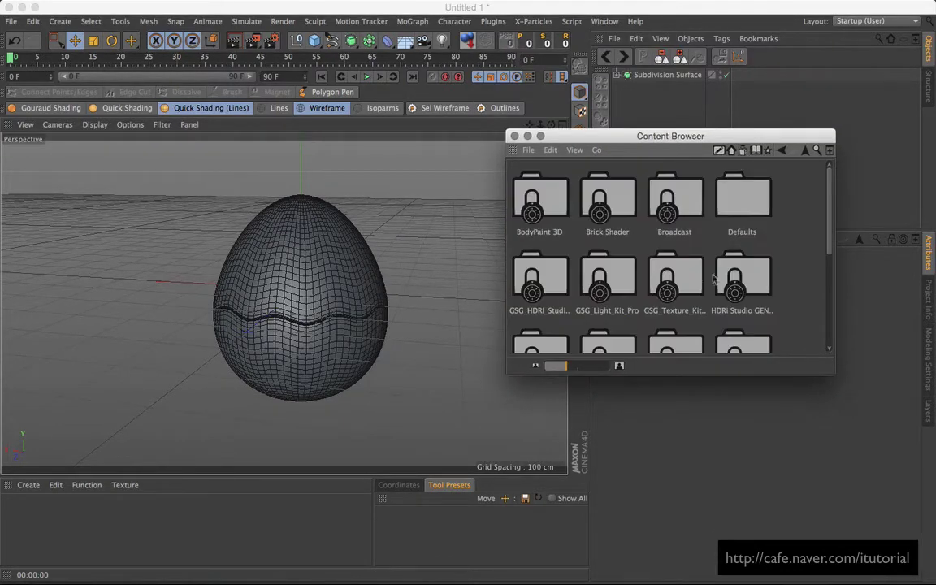
pyautogui.scroll(-2, 573, 256)
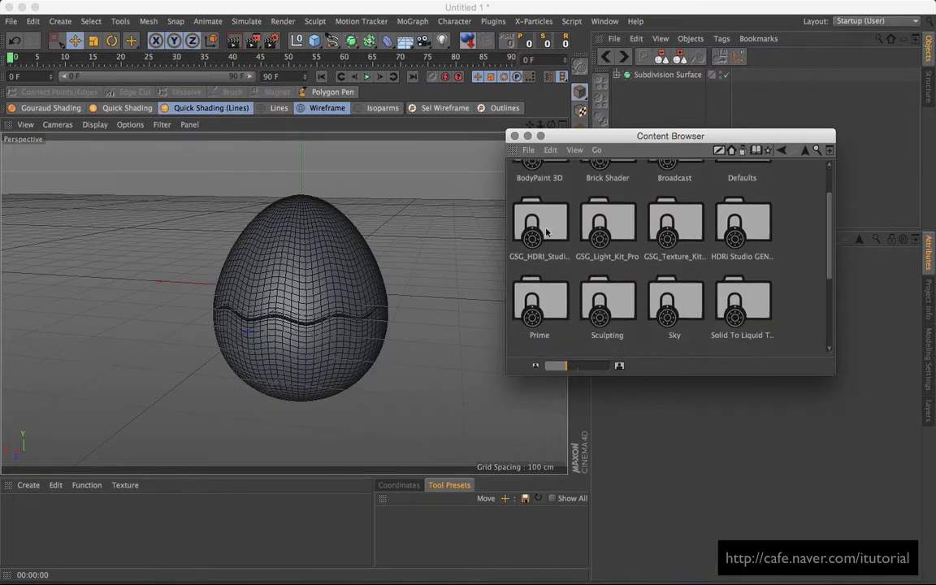
pyautogui.doubleClick(571, 260)
pyautogui.doubleClick(739, 280)
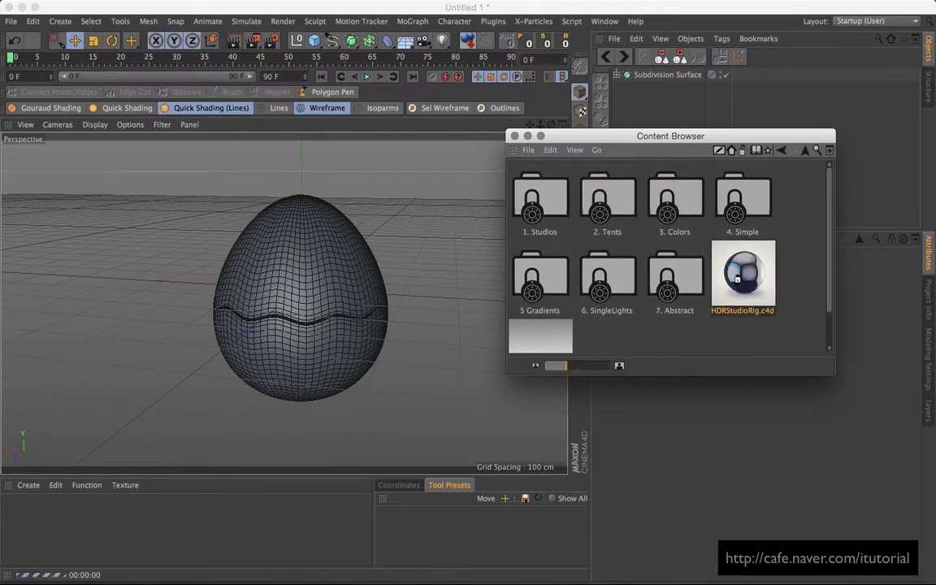
pyautogui.moveTo(517, 138); pyautogui.dragTo(537, 154)
pyautogui.click(535, 153)
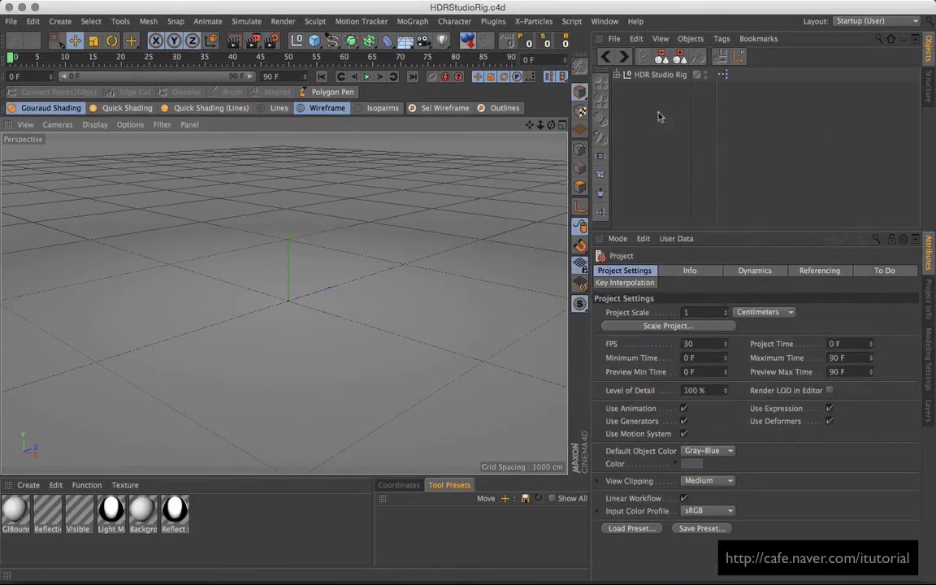
# Step: Copy the HDR Studio Rig null and paste it into the egg project Untitled 1
pyautogui.click(658, 75)
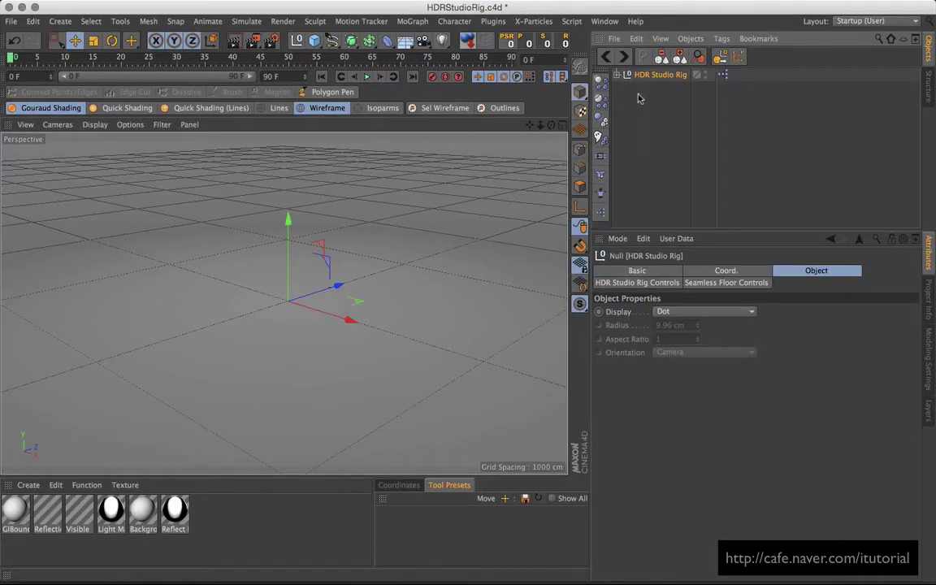
pyautogui.click(606, 57)
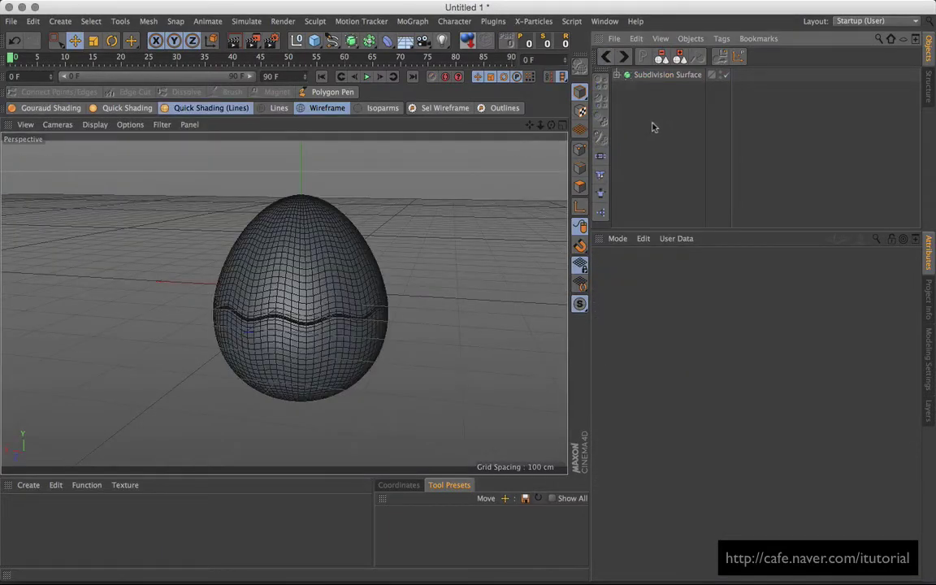
pyautogui.hotkey('ctrl', 'v')
# Step: Drop the egg's Subdivision Surface onto the studio floor and frame the whole egg in the perspective view
pyautogui.click(663, 88)
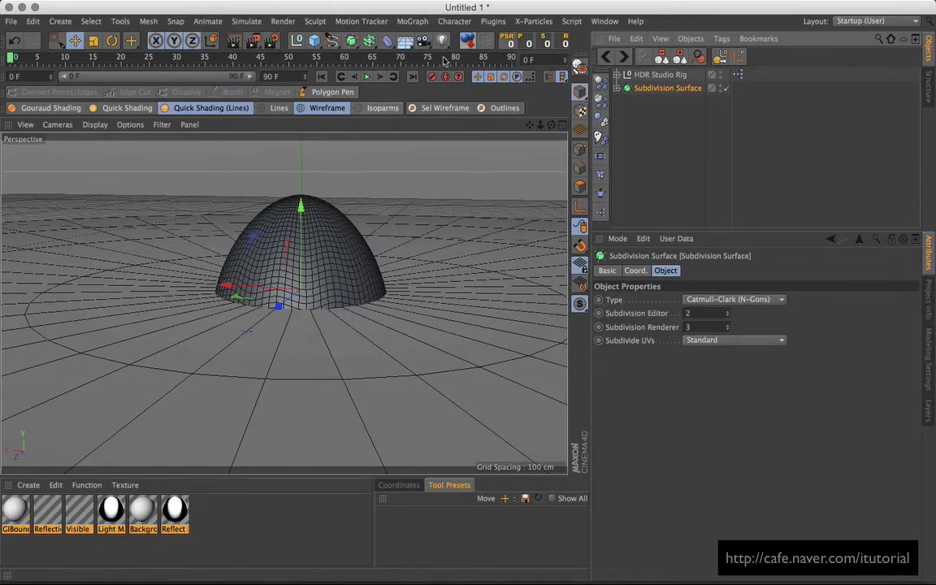
pyautogui.click(467, 41)
pyautogui.keyDown('alt'); pyautogui.moveTo(379, 227); pyautogui.dragTo(387, 246, button='middle'); pyautogui.keyUp('alt')
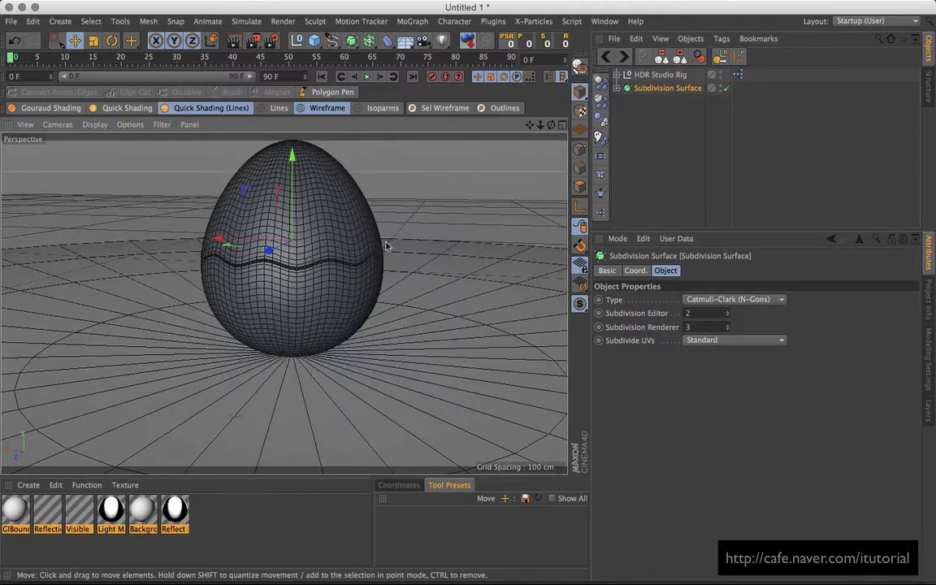
pyautogui.keyDown('alt'); pyautogui.moveTo(387, 246); pyautogui.dragTo(380, 270, button='right'); pyautogui.keyUp('alt')
pyautogui.keyDown('alt'); pyautogui.moveTo(381, 270); pyautogui.dragTo(381, 287); pyautogui.keyUp('alt')
pyautogui.keyDown('alt'); pyautogui.moveTo(381, 287); pyautogui.dragTo(394, 301, button='middle'); pyautogui.keyUp('alt')
pyautogui.keyDown('alt'); pyautogui.moveTo(394, 301); pyautogui.dragTo(407, 279); pyautogui.keyUp('alt')
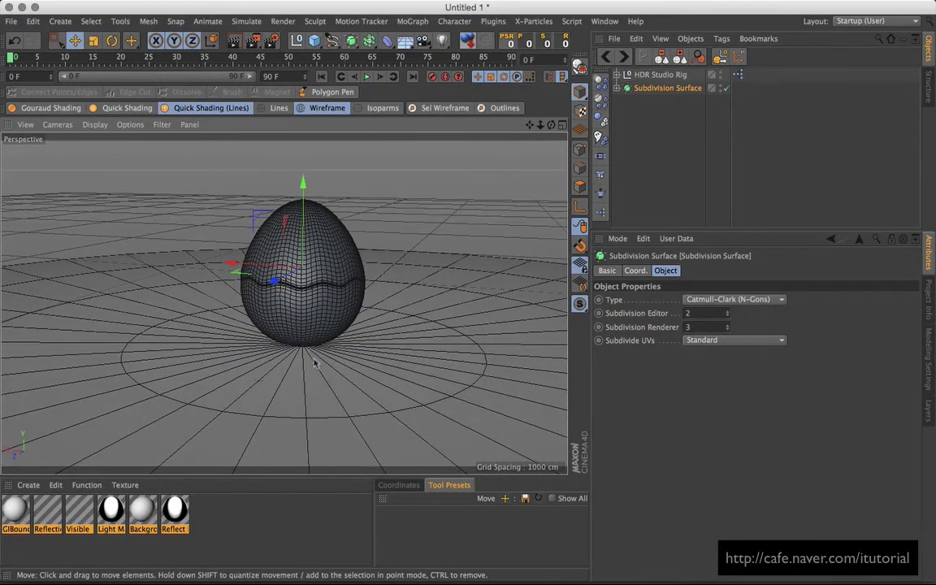
# Step: Create a new material and set its color to white (RGB 255, 255, 255)
pyautogui.doubleClick(213, 514)
pyautogui.doubleClick(14, 512)
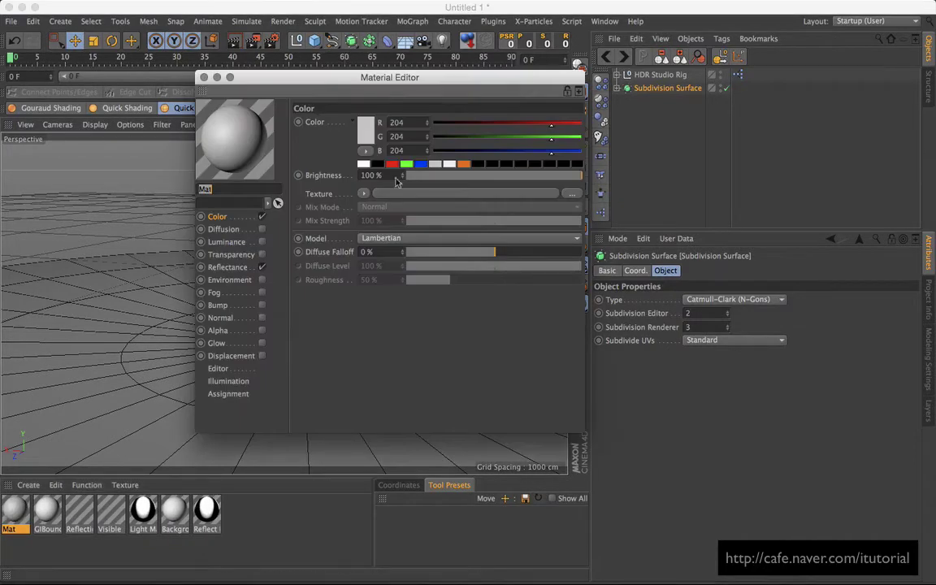
pyautogui.moveTo(389, 83); pyautogui.dragTo(658, 116)
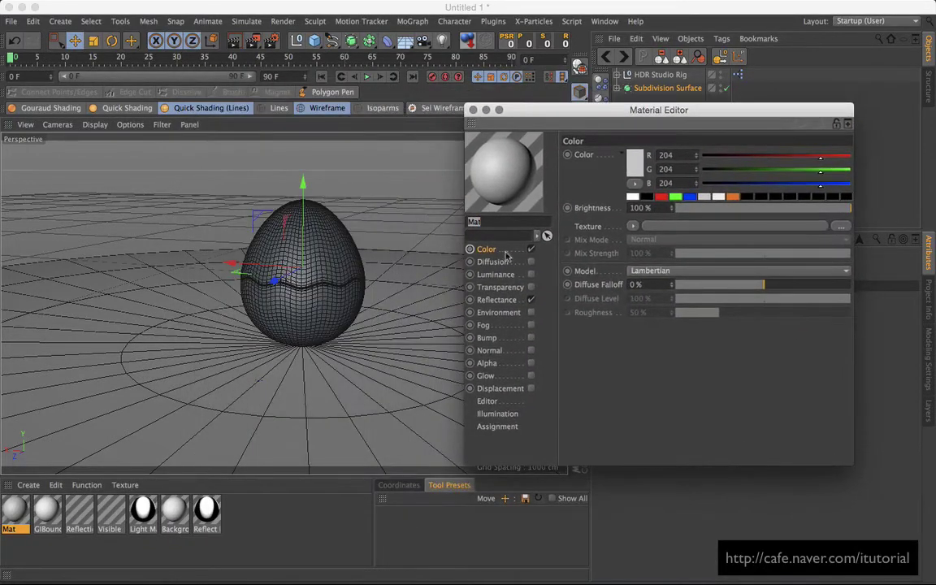
pyautogui.click(633, 197)
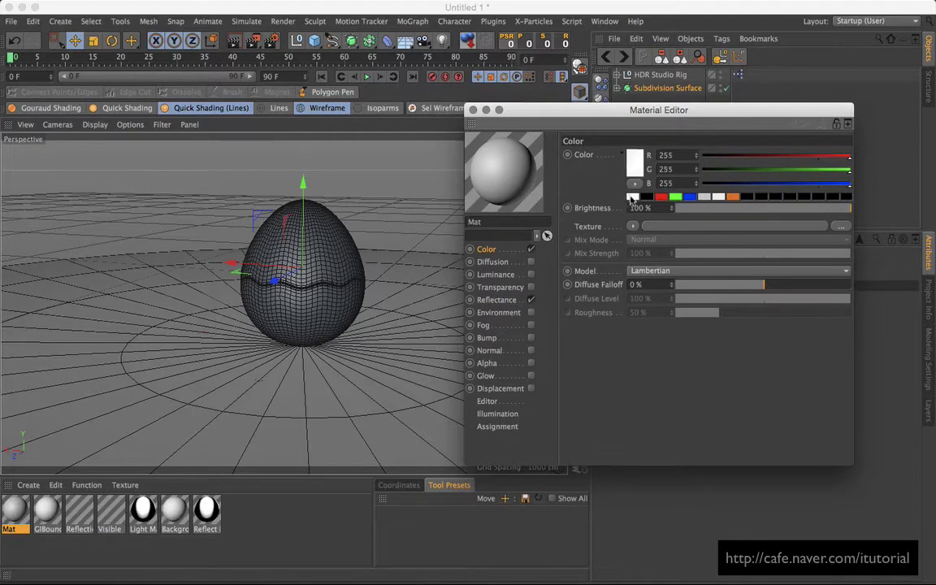
pyautogui.moveTo(650, 110); pyautogui.dragTo(668, 114)
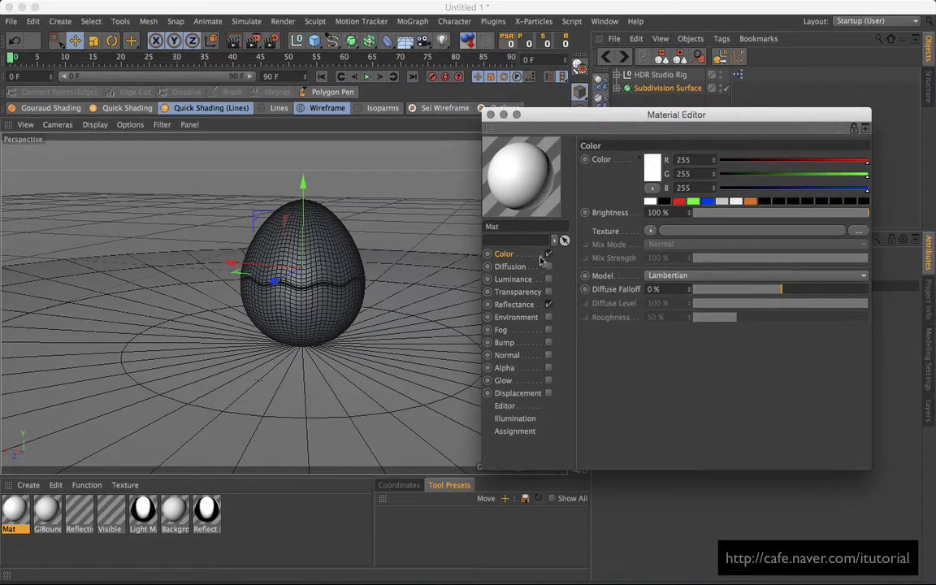
# Step: Set the material's Default Specular layer to 12% specular strength and 90% width
pyautogui.click(520, 304)
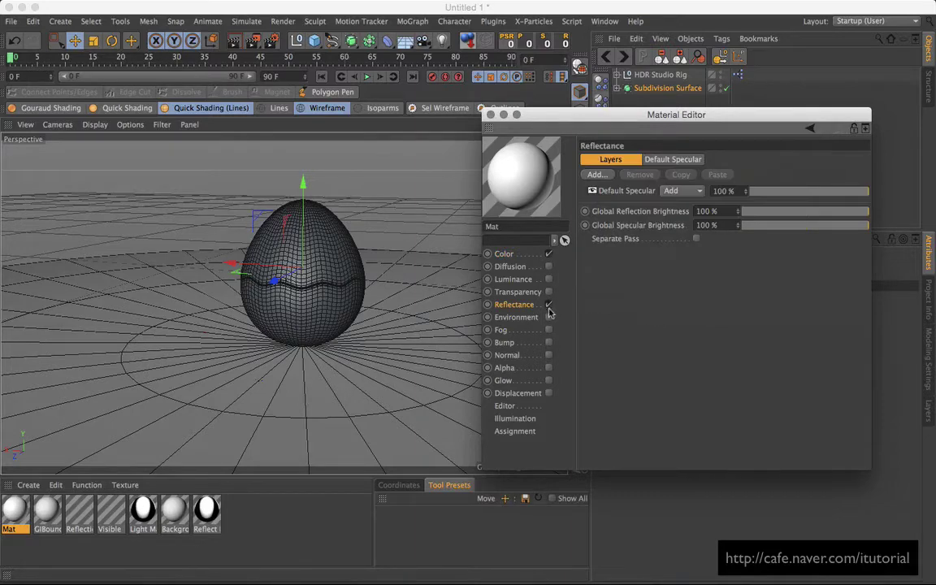
pyautogui.click(642, 194)
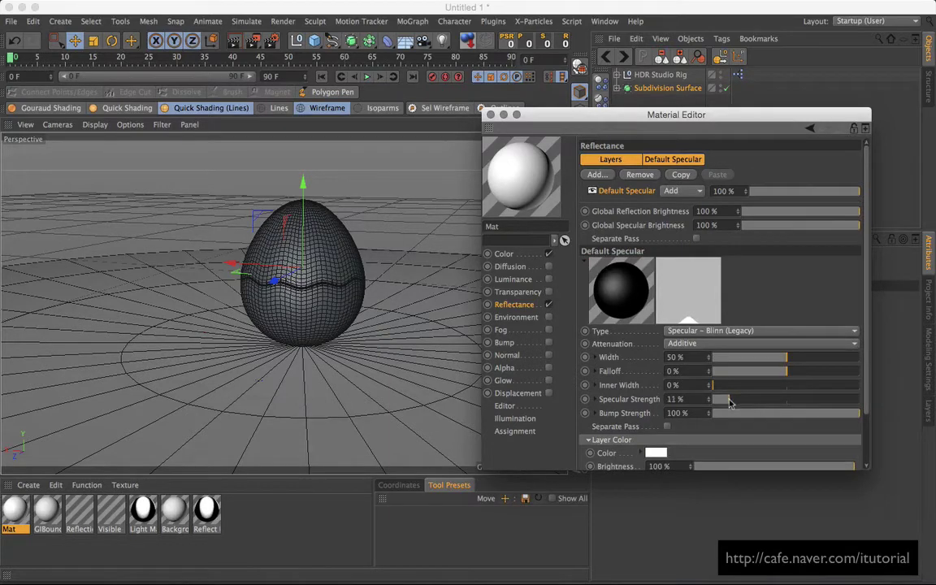
pyautogui.moveTo(730, 403); pyautogui.dragTo(732, 403)
pyautogui.moveTo(787, 358); pyautogui.dragTo(846, 359)
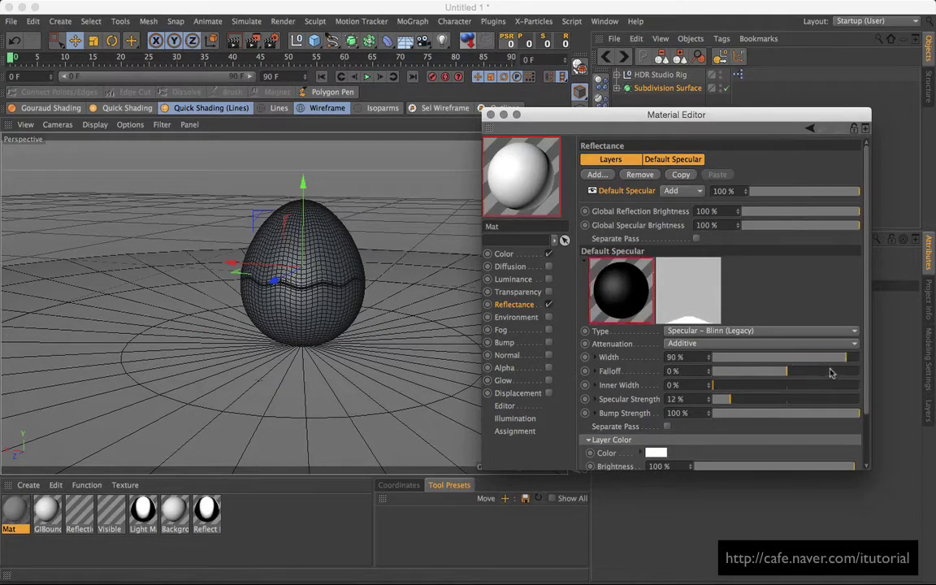
# Step: Enable the material's Diffusion channel with a Noise texture and set the noise's global scale to 5%
pyautogui.moveTo(604, 116); pyautogui.dragTo(603, 98)
pyautogui.click(510, 249)
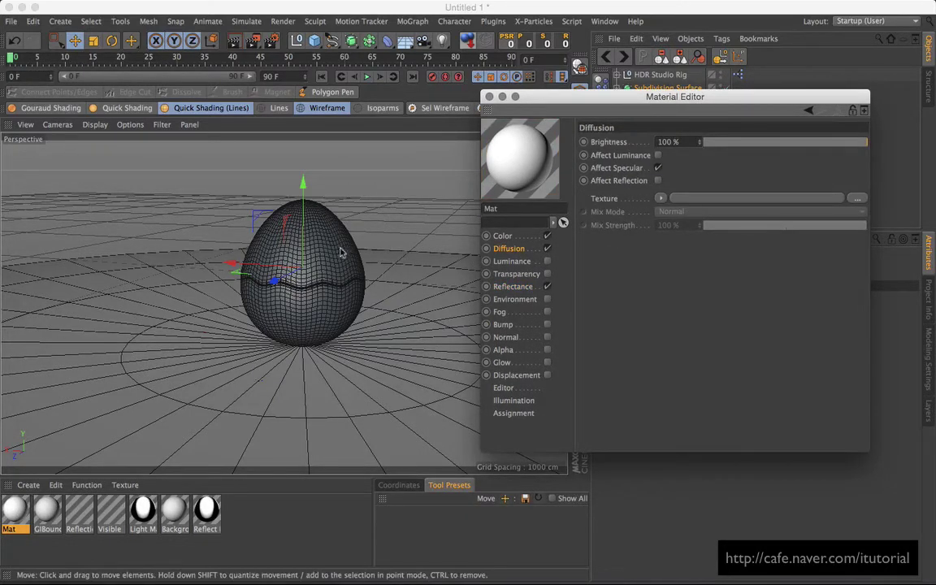
pyautogui.click(661, 199)
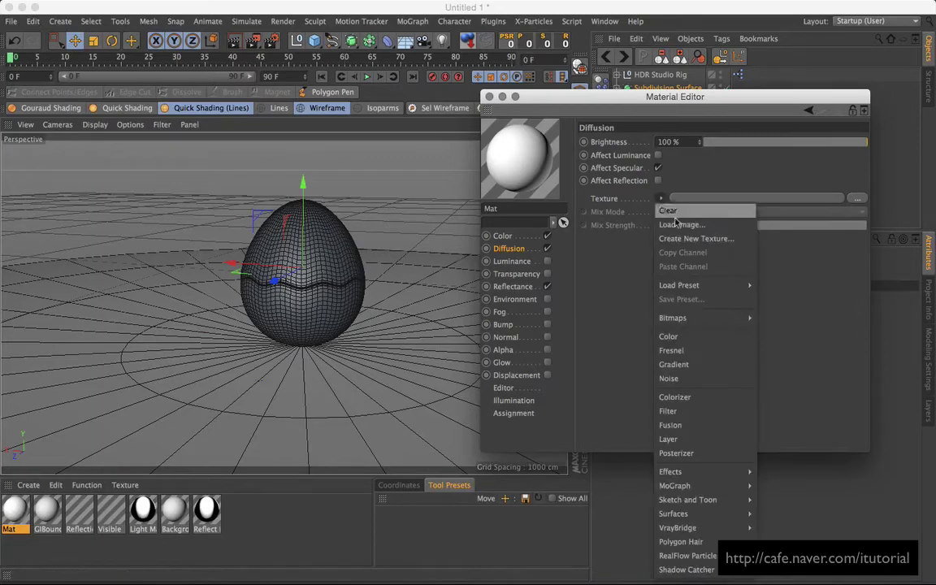
pyautogui.click(676, 379)
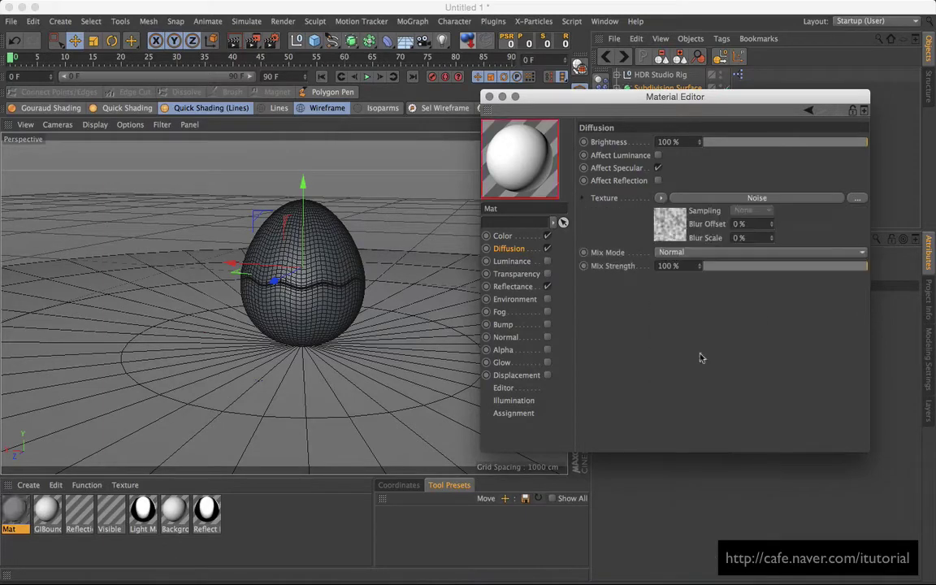
pyautogui.click(621, 209)
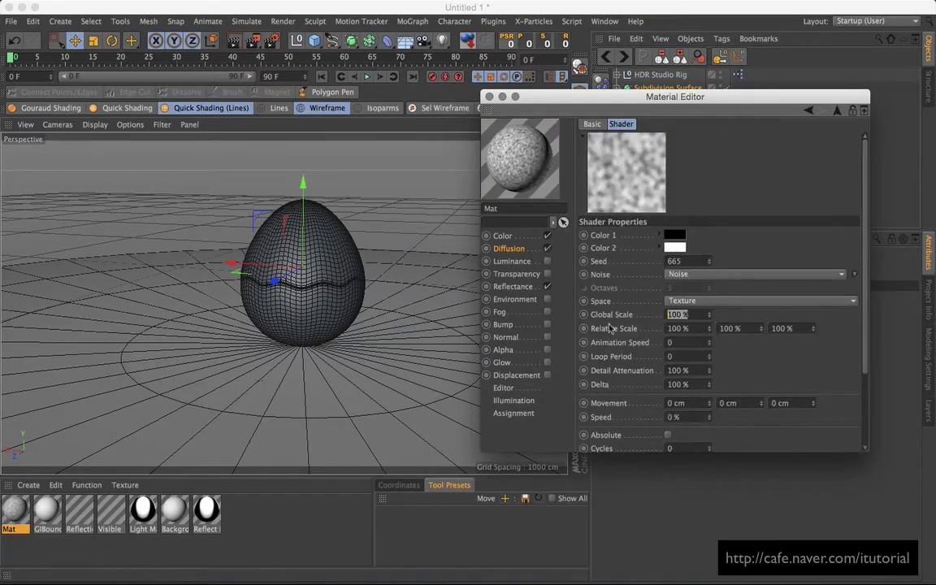
pyautogui.write('5')
pyautogui.press('Return')
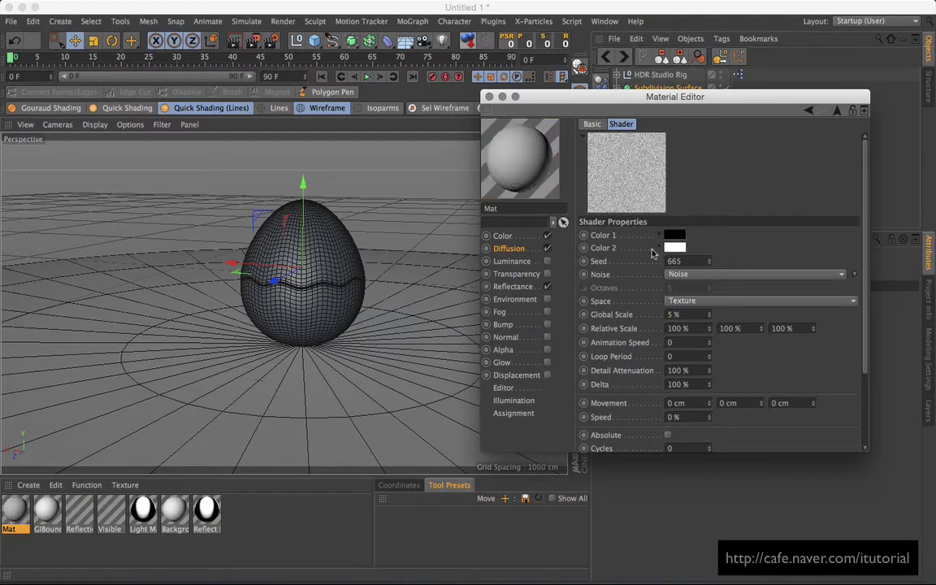
# Step: Add a GGX layer to the material's Reflectance channel and set its attenuation to Additive
pyautogui.moveTo(564, 97); pyautogui.dragTo(586, 105)
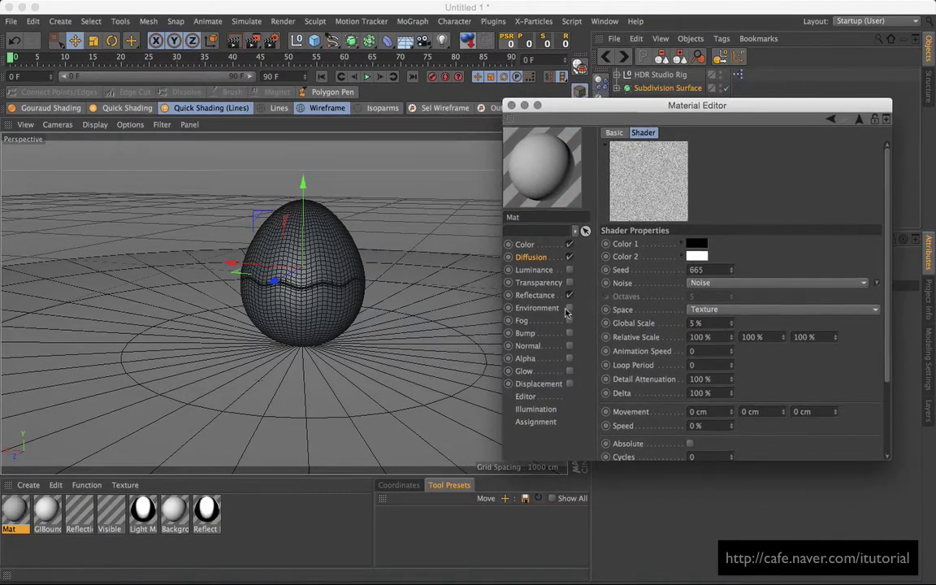
pyautogui.click(536, 295)
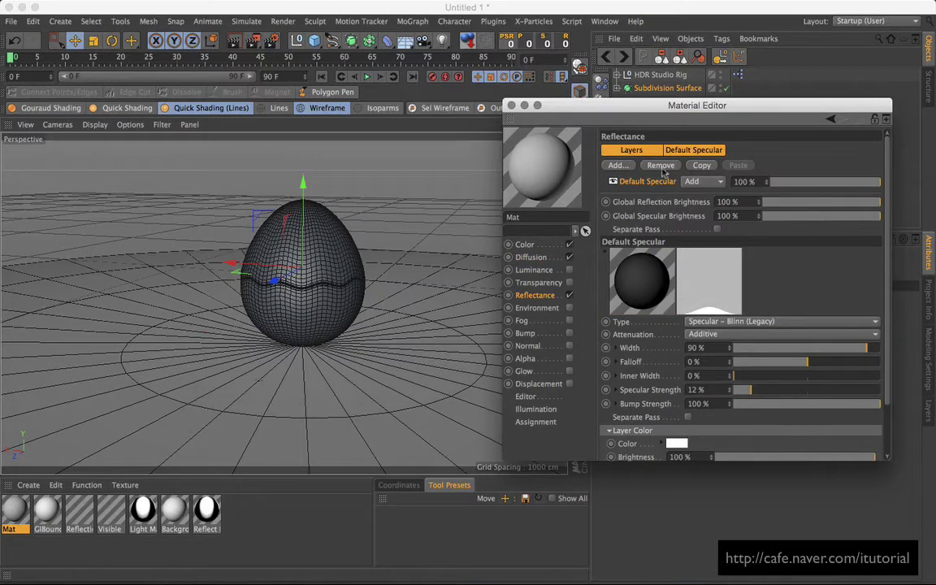
pyautogui.moveTo(569, 104); pyautogui.dragTo(605, 160)
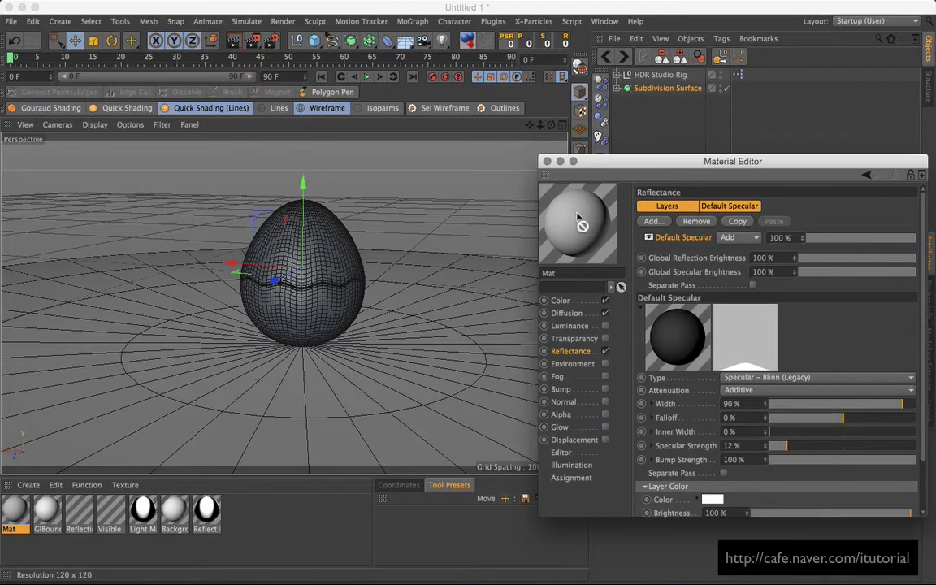
pyautogui.moveTo(668, 164); pyautogui.dragTo(612, 147)
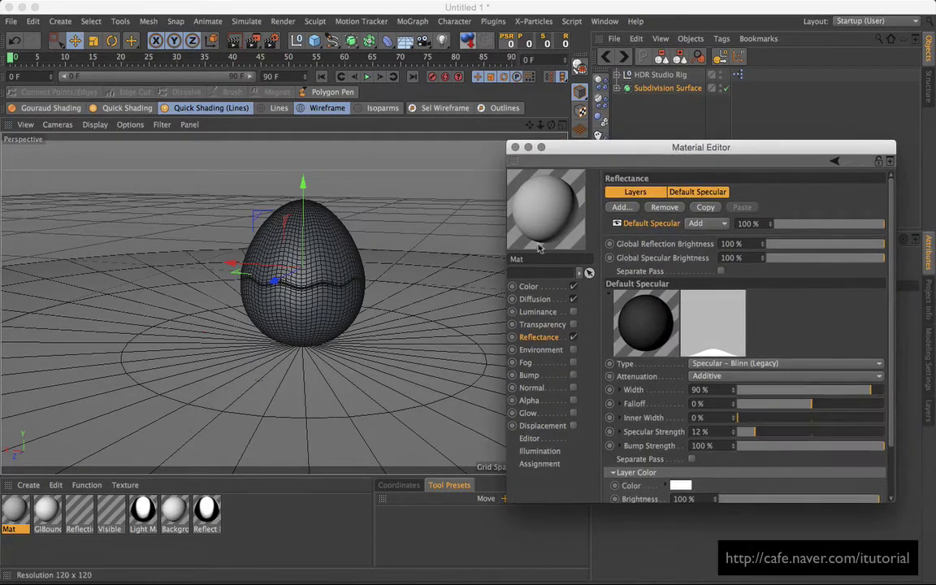
pyautogui.click(627, 209)
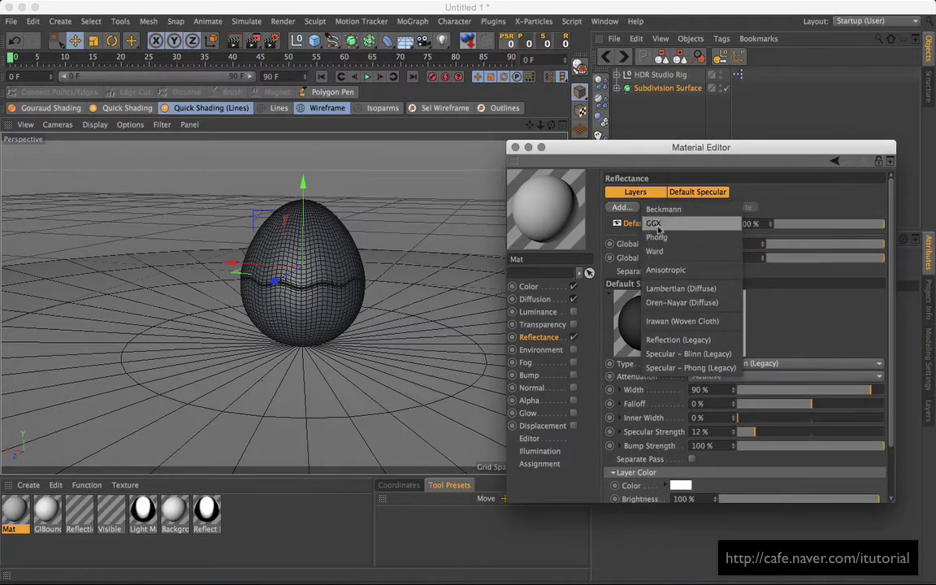
pyautogui.click(655, 280)
pyautogui.moveTo(711, 166); pyautogui.dragTo(715, 134)
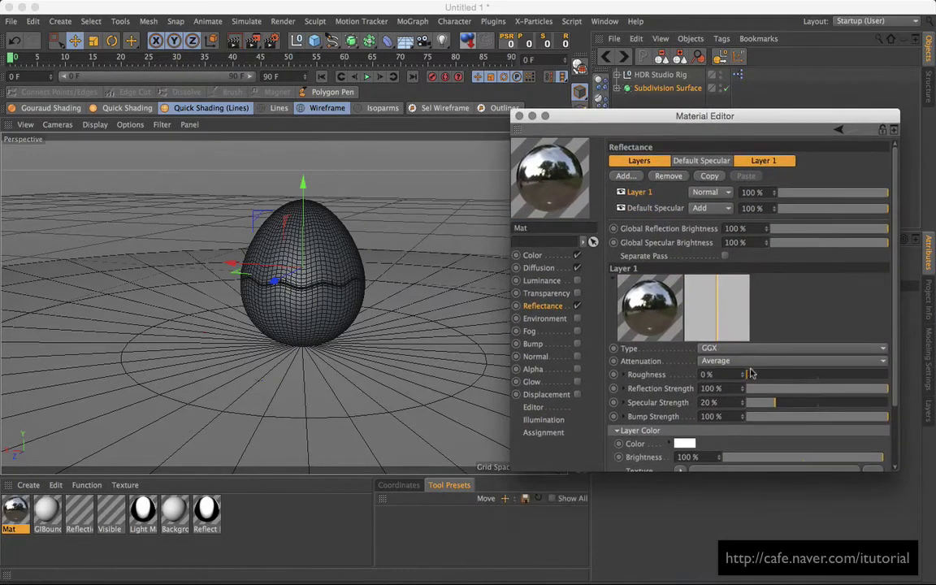
pyautogui.click(744, 362)
pyautogui.click(735, 401)
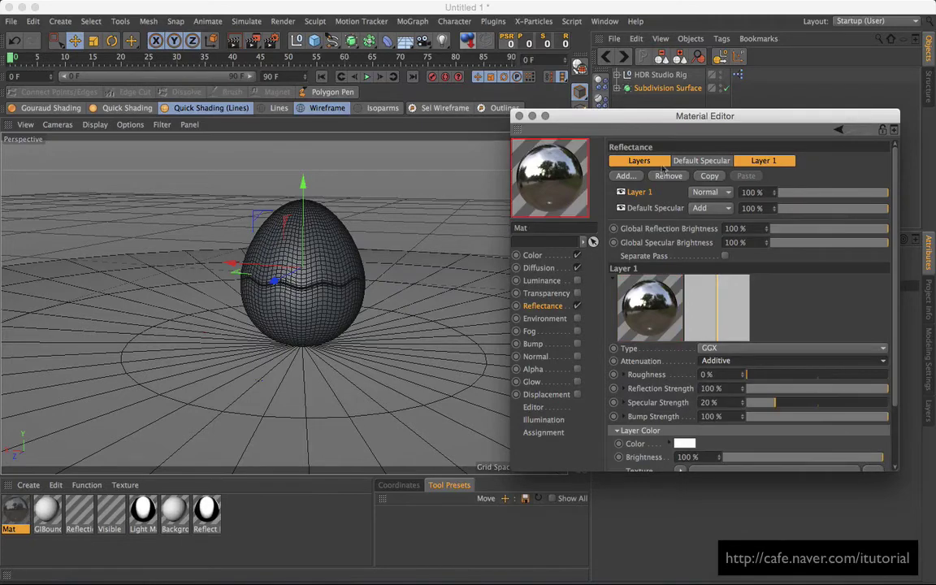
pyautogui.moveTo(660, 121); pyautogui.dragTo(656, 76)
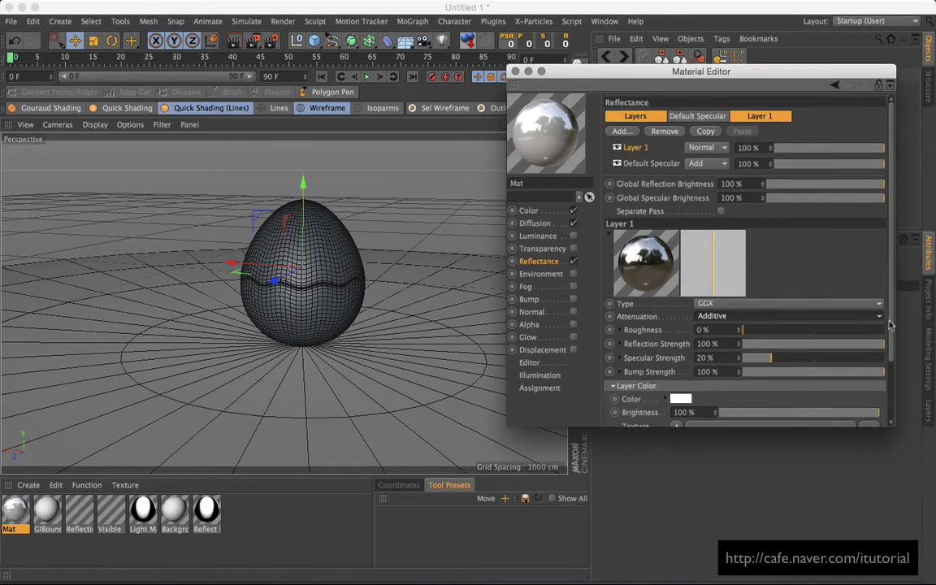
# Step: Load a Fresnel shader as the Layer Color texture of the material's GGX reflectance layer
pyautogui.scroll(-3, 886, 350)
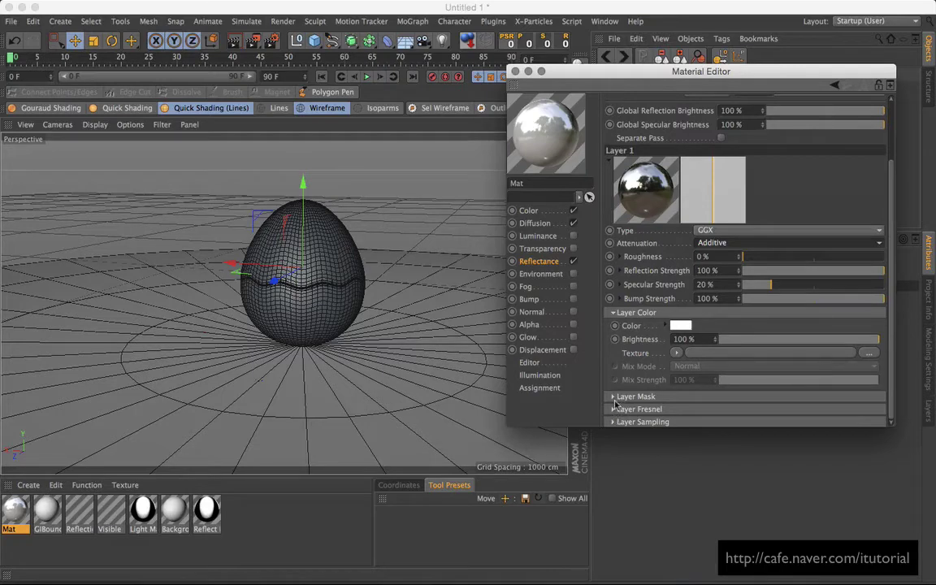
pyautogui.click(676, 355)
pyautogui.click(691, 366)
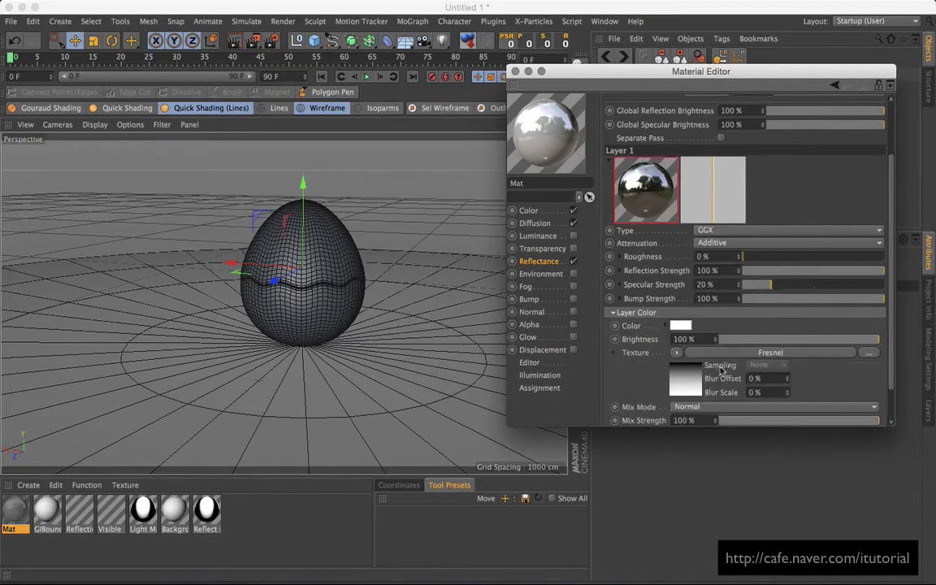
pyautogui.scroll(-2, 802, 272)
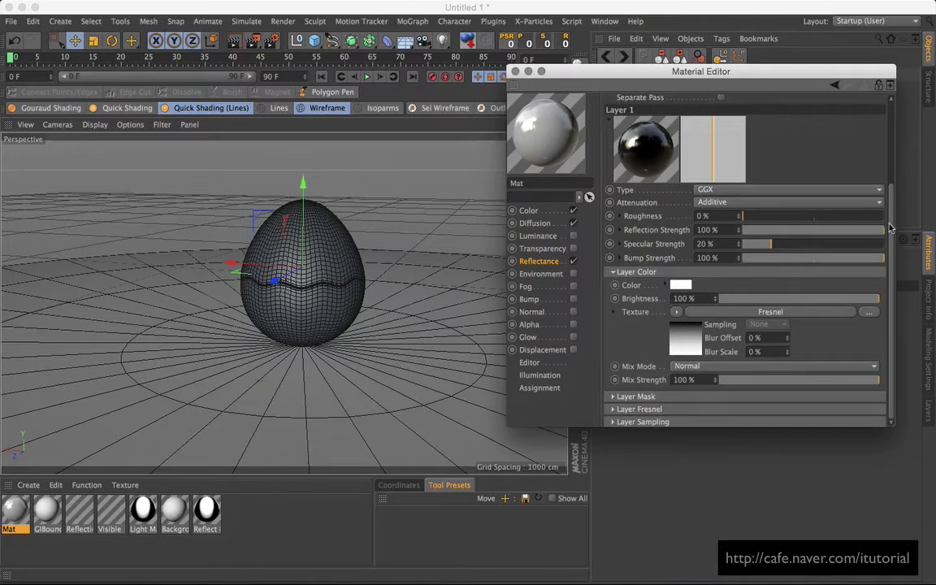
# Step: Lower the strength of reflectance Layer 1 to about 30%
pyautogui.scroll(5, 793, 206)
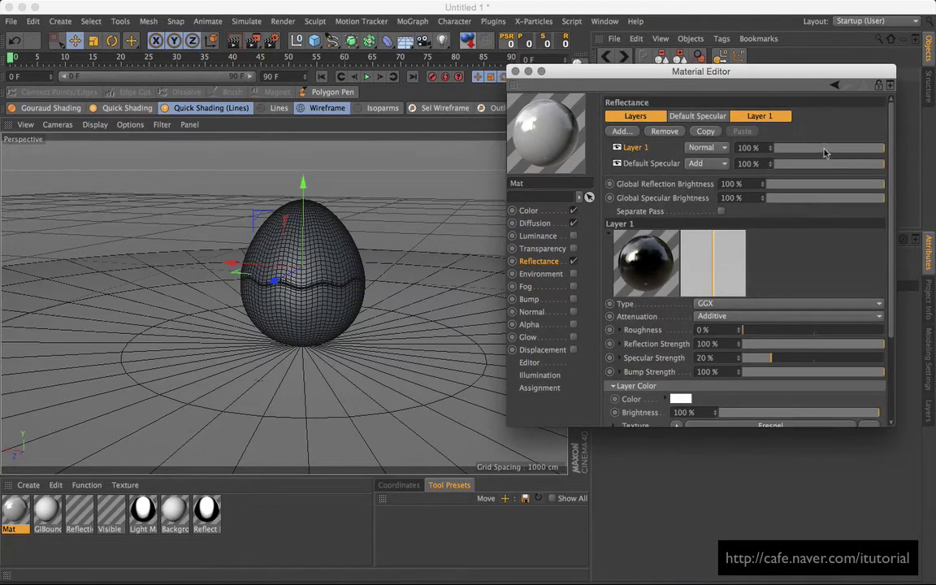
pyautogui.moveTo(824, 154); pyautogui.dragTo(817, 153)
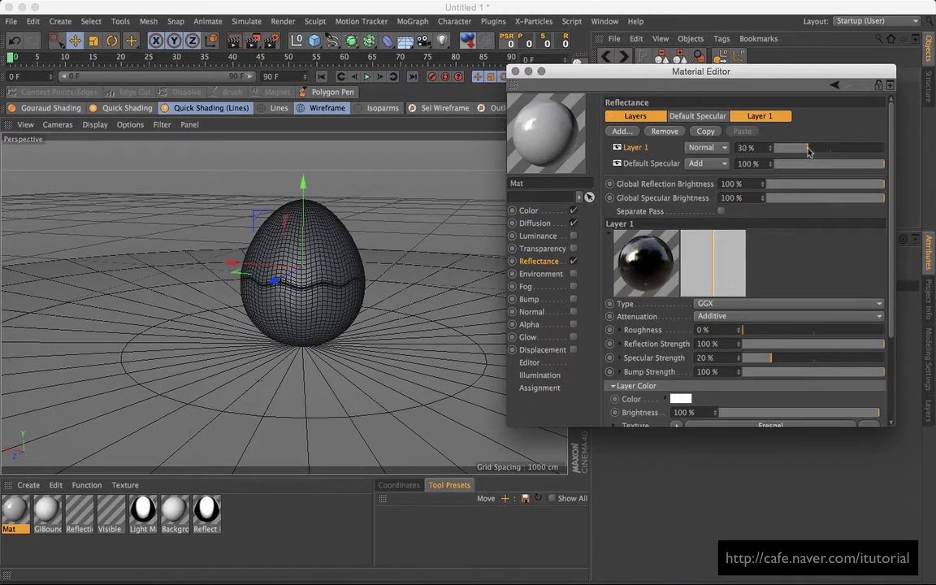
pyautogui.moveTo(809, 153); pyautogui.dragTo(813, 153)
# Step: Set the brightness of the material's Color channel to 120%
pyautogui.moveTo(573, 71); pyautogui.dragTo(628, 167)
pyautogui.click(552, 235)
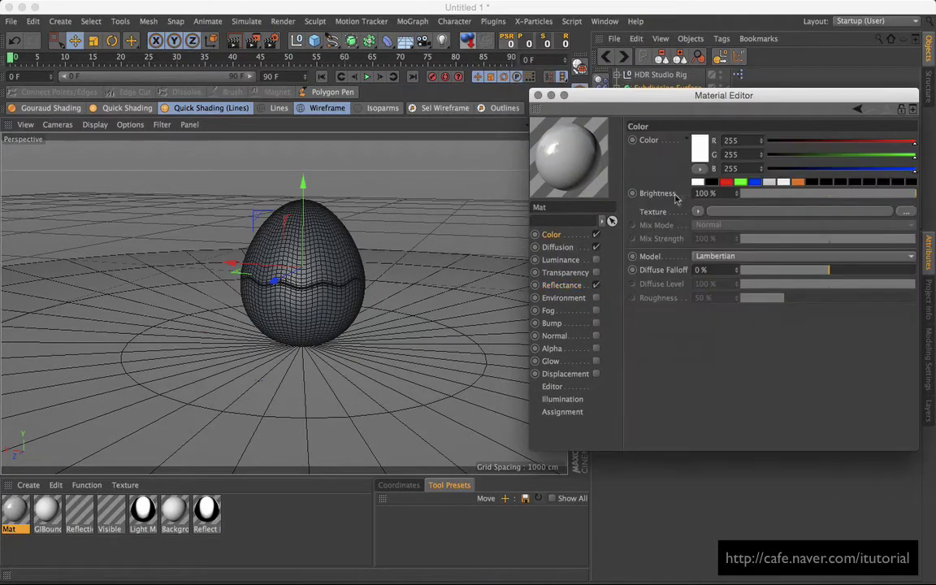
pyautogui.doubleClick(704, 193)
pyautogui.write('12')
pyautogui.write('0')
pyautogui.press('Return')
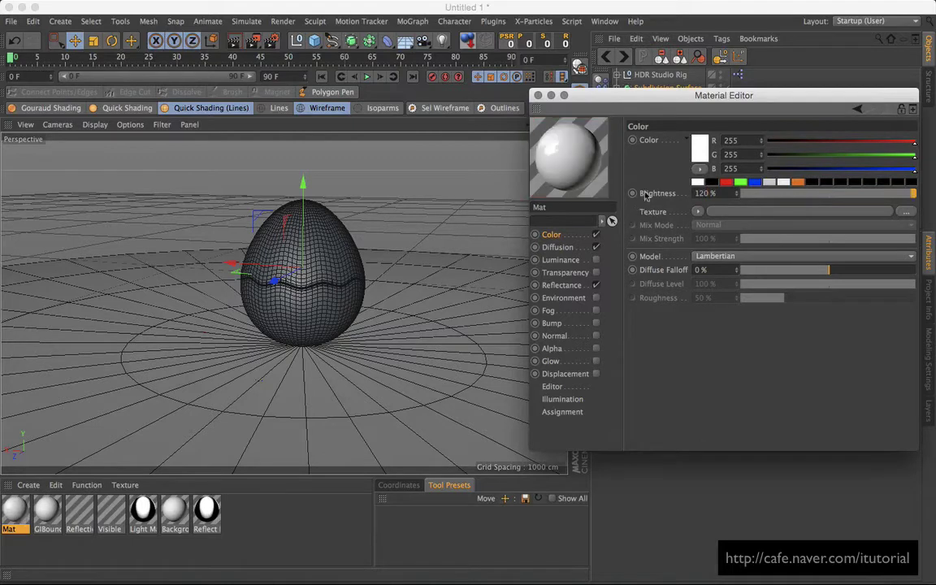
# Step: Apply the white material to the egg's Subdivision Surface and render a preview of the perspective view
pyautogui.moveTo(622, 102); pyautogui.dragTo(626, 170)
pyautogui.moveTo(567, 216); pyautogui.dragTo(710, 90)
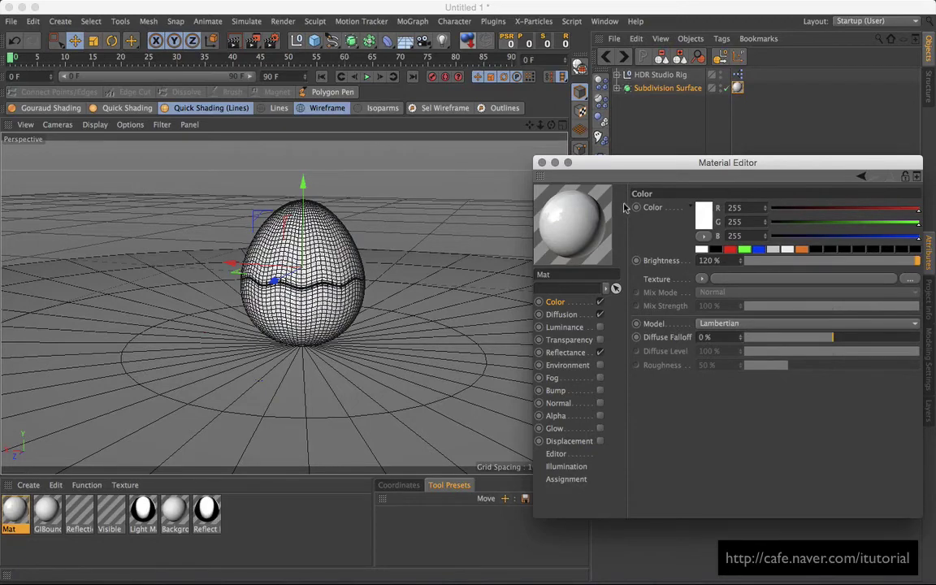
pyautogui.click(547, 159)
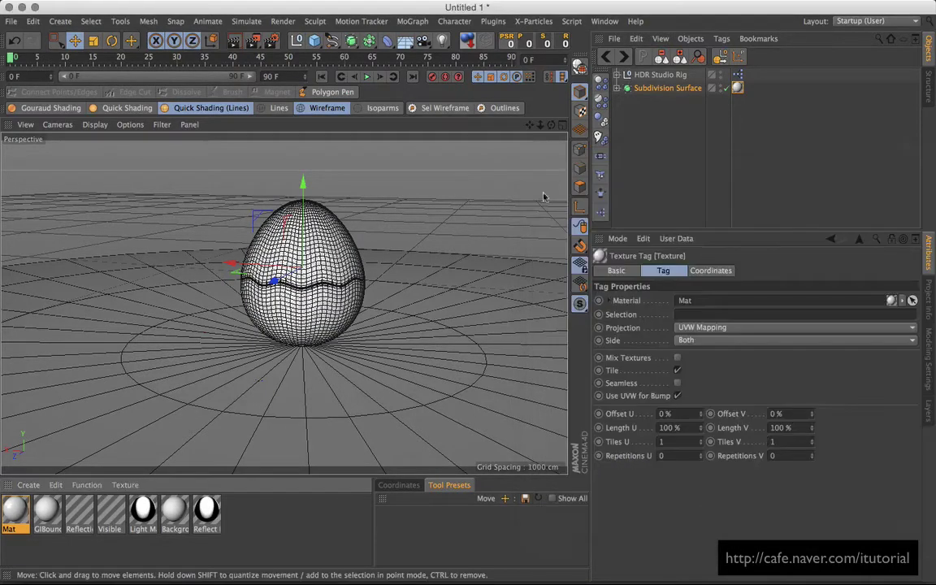
pyautogui.keyDown('alt'); pyautogui.moveTo(316, 256); pyautogui.dragTo(317, 240); pyautogui.keyUp('alt')
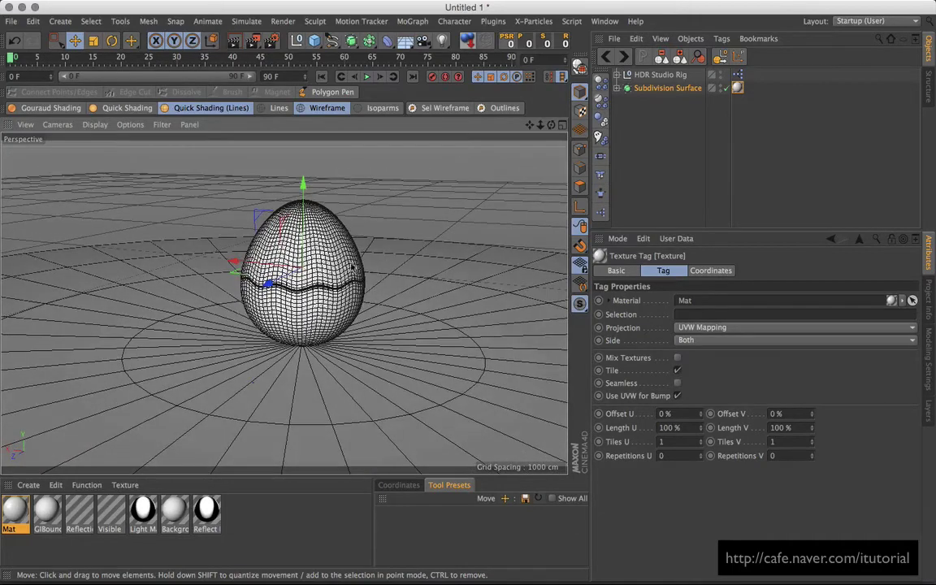
pyautogui.click(234, 41)
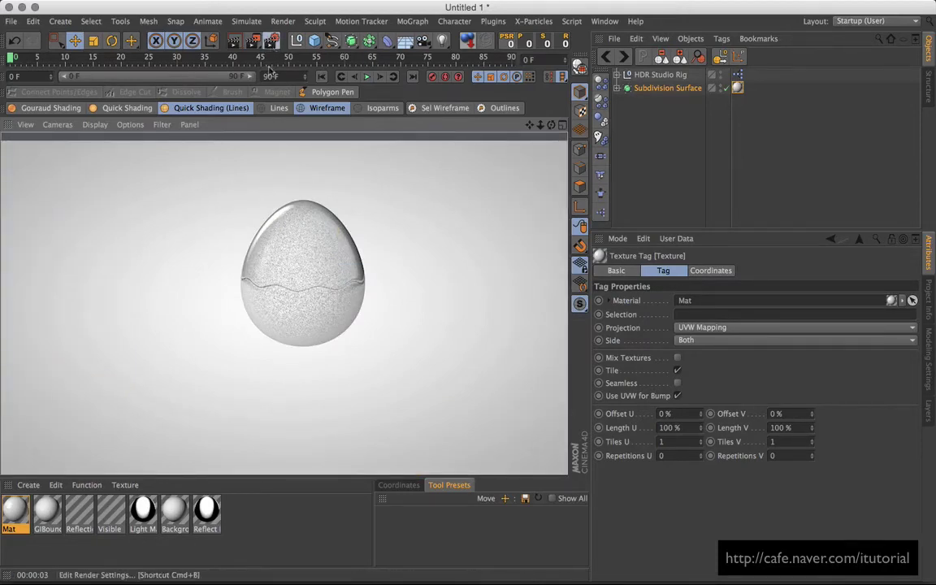
# Step: Open the render settings and switch the renderer to Physical
pyautogui.click(251, 41)
pyautogui.click(114, 82)
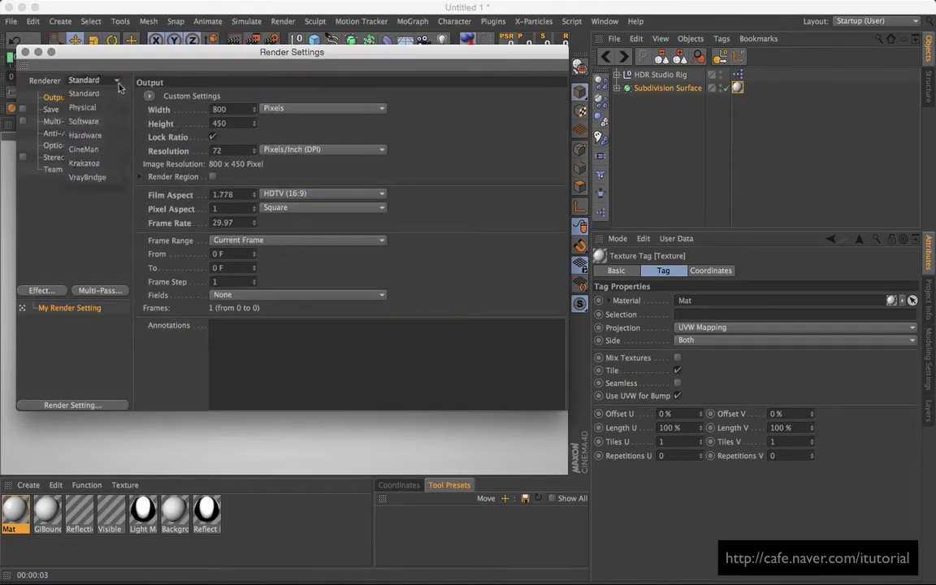
pyautogui.click(114, 82)
pyautogui.click(115, 85)
pyautogui.click(114, 82)
pyautogui.click(115, 82)
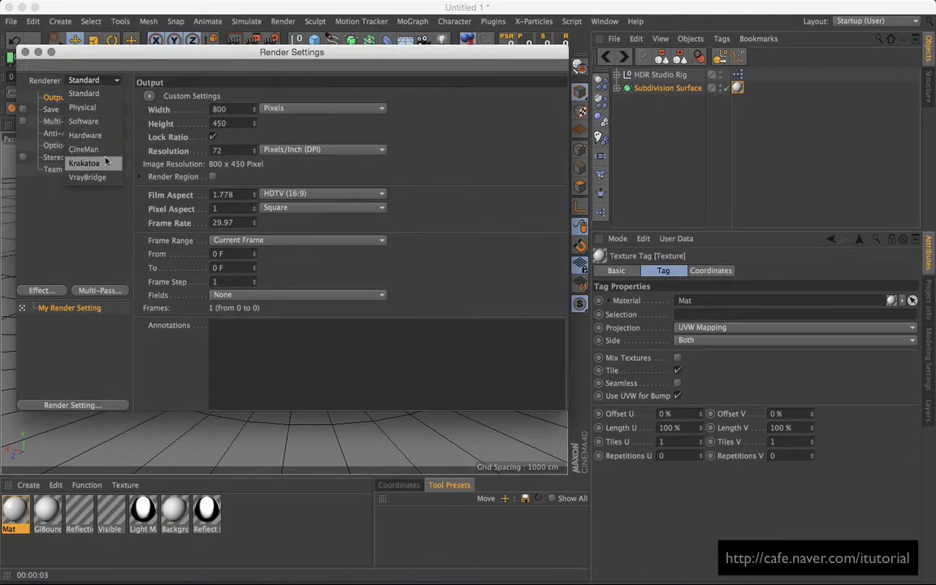
pyautogui.click(91, 106)
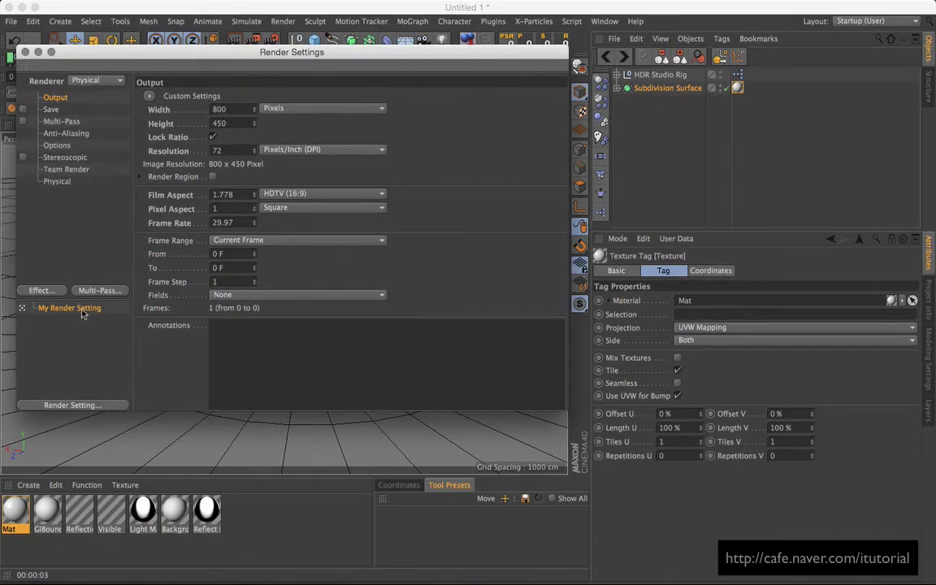
# Step: Add a Global Illumination effect with the Interior - Preview preset, plus an Ambient Occlusion effect
pyautogui.click(61, 290)
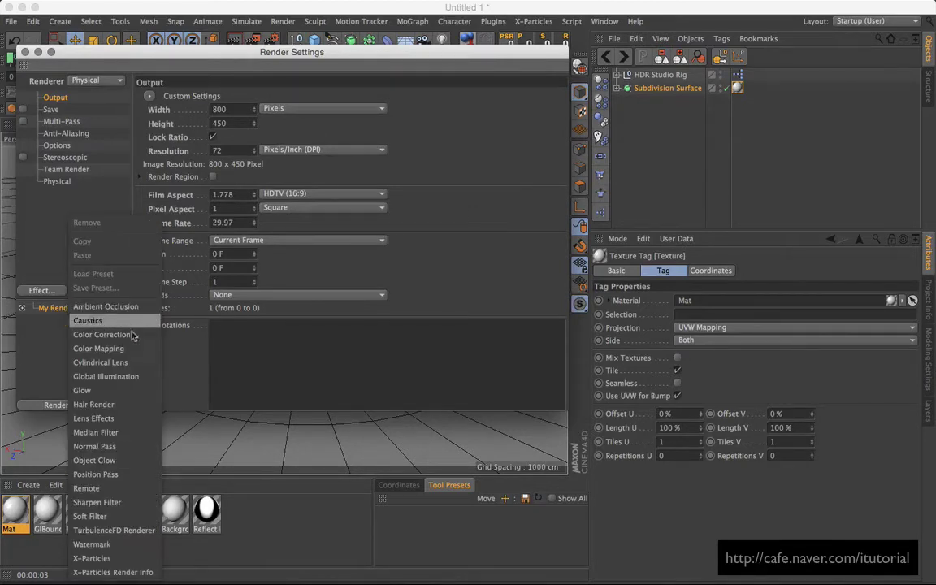
pyautogui.click(133, 378)
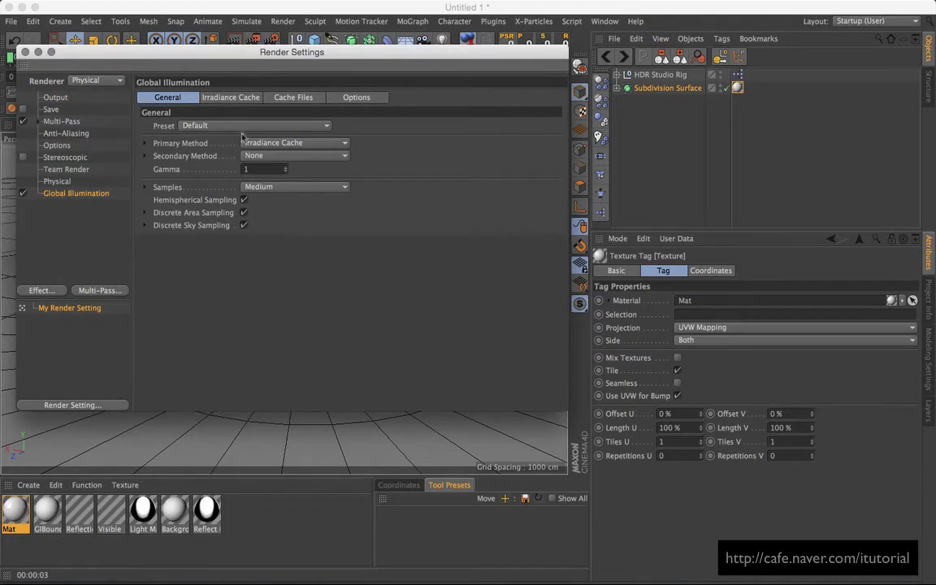
pyautogui.click(288, 125)
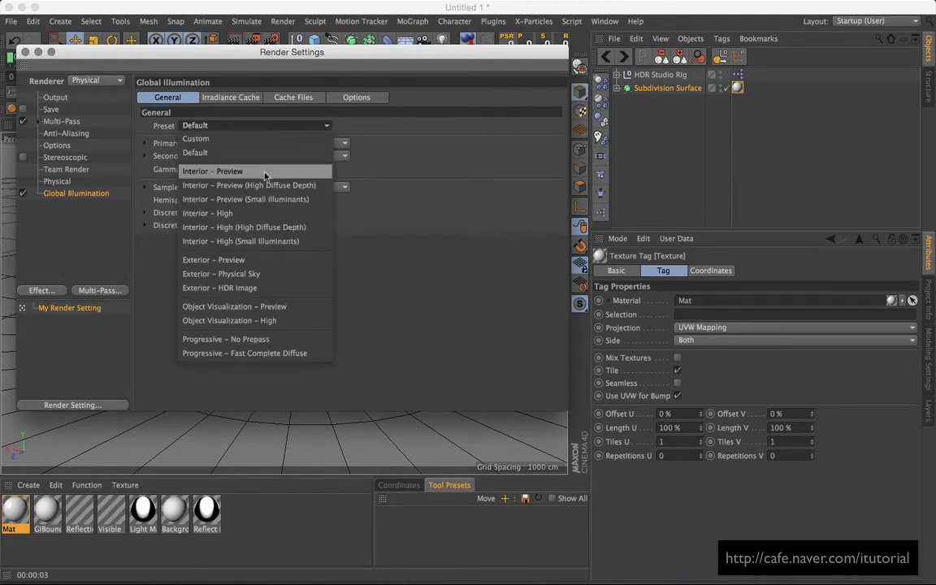
pyautogui.click(248, 171)
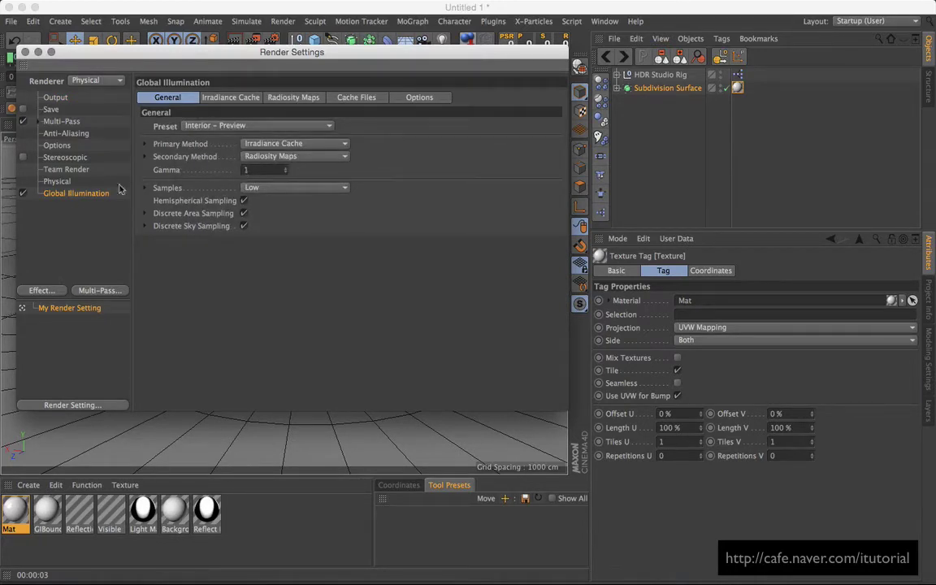
pyautogui.click(42, 290)
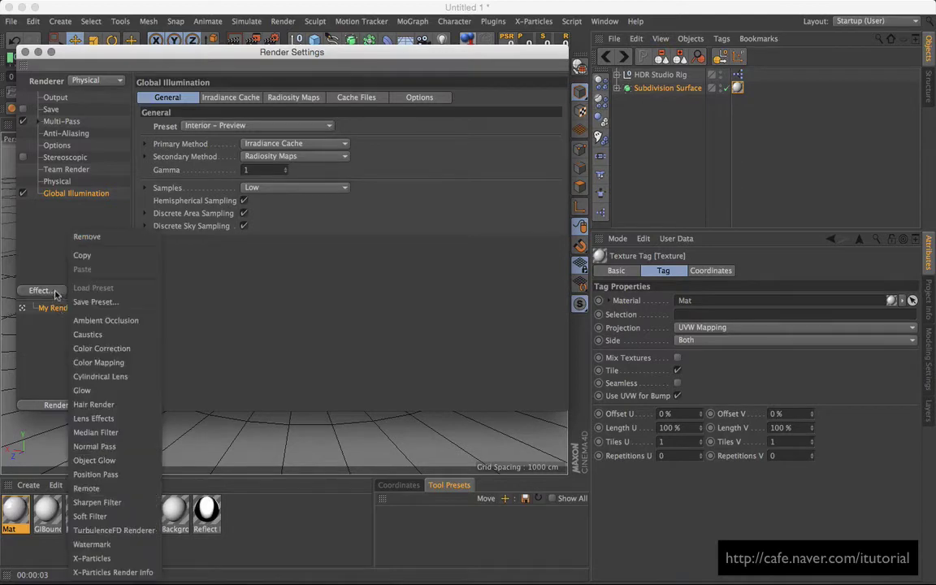
pyautogui.click(104, 319)
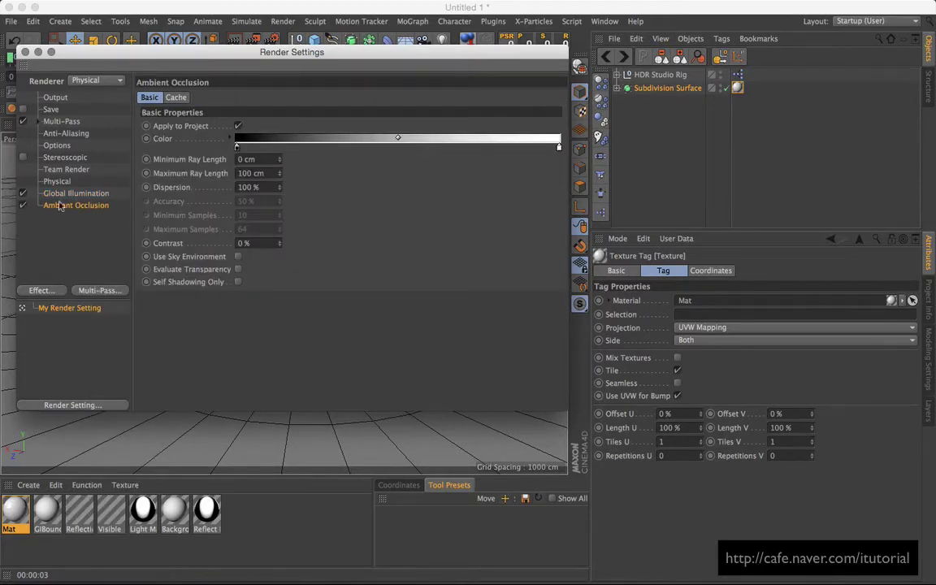
# Step: Set the Physical renderer's Sampling Quality to Automatic and its Shading Error Threshold to 10%
pyautogui.click(59, 180)
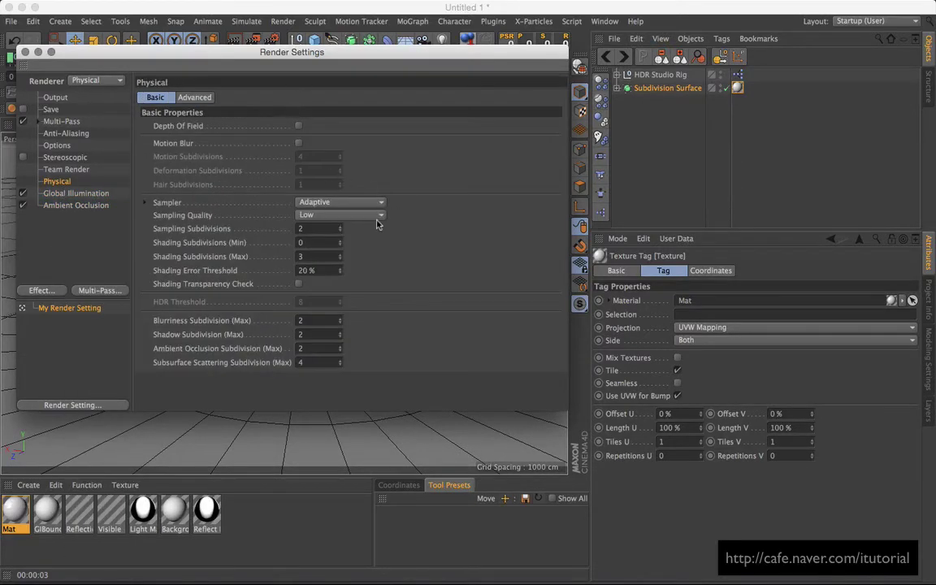
pyautogui.click(342, 214)
pyautogui.press('Escape')
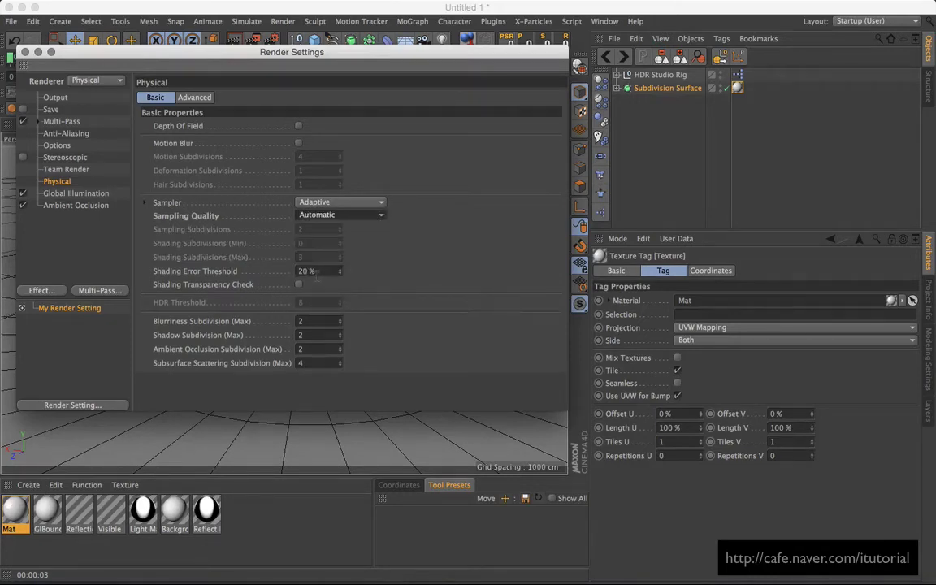
pyautogui.doubleClick(309, 271)
pyautogui.write('10')
pyautogui.press('Return')
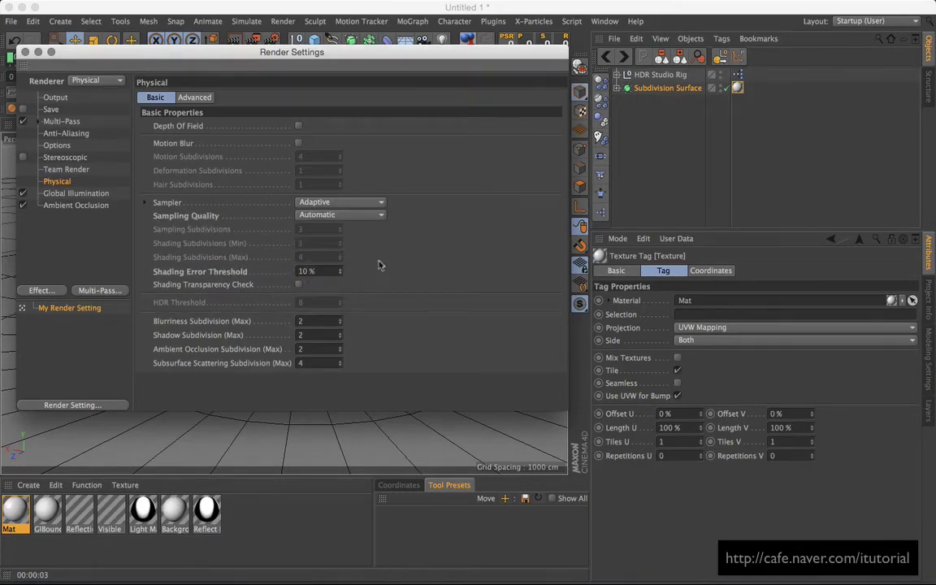
# Step: Render a viewport preview of the egg with the Physical renderer and close the render settings
pyautogui.moveTo(304, 67); pyautogui.dragTo(373, 96)
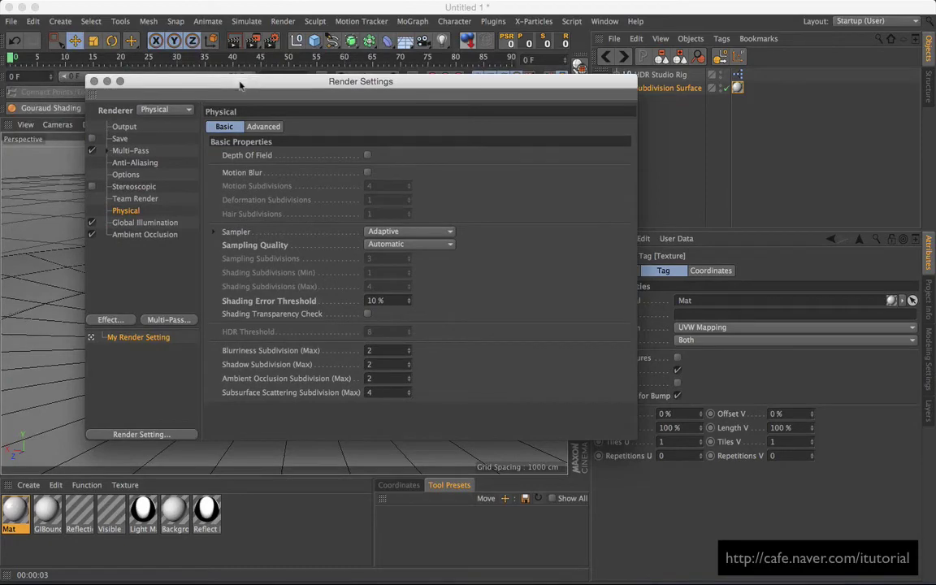
pyautogui.moveTo(218, 81); pyautogui.dragTo(539, 130)
pyautogui.moveTo(414, 130); pyautogui.dragTo(496, 140)
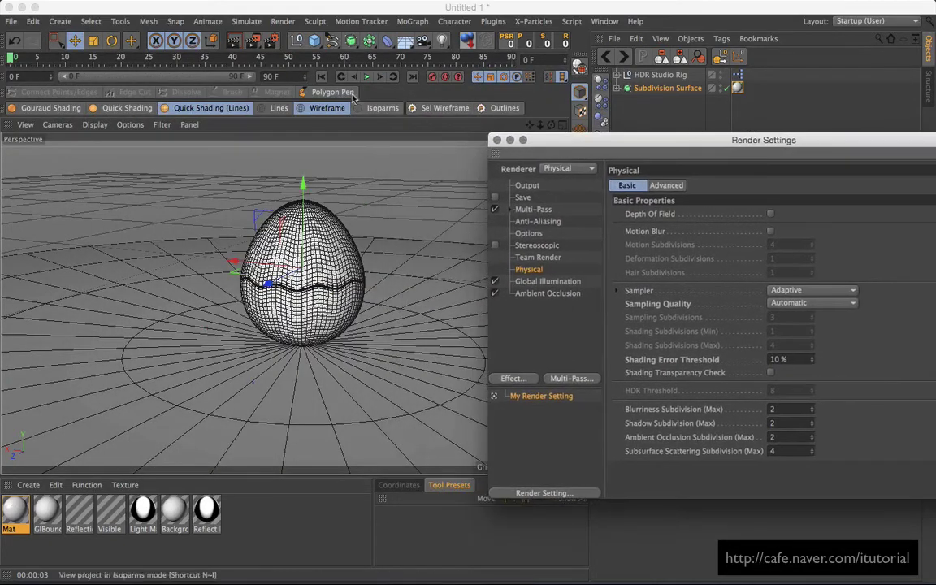
pyautogui.click(233, 41)
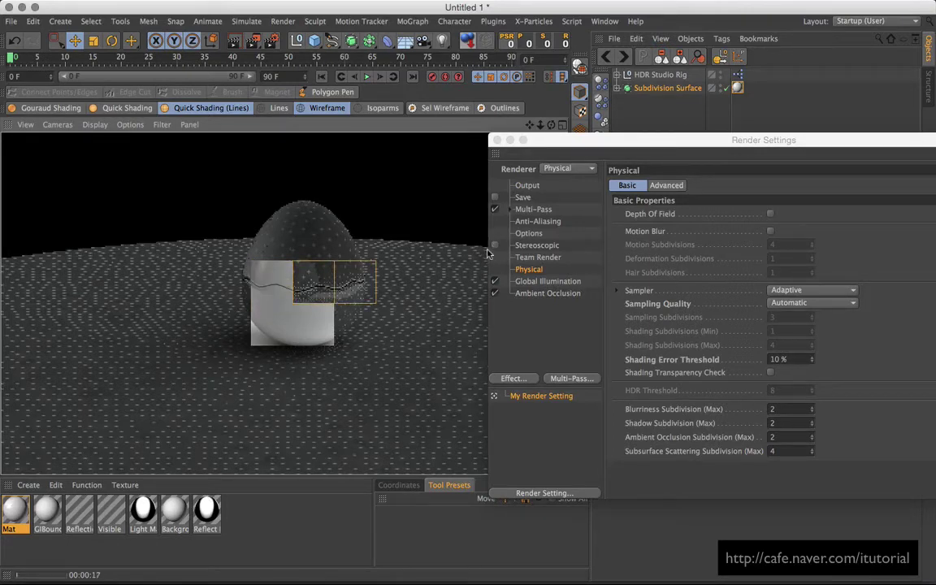
pyautogui.moveTo(618, 140); pyautogui.dragTo(623, 136)
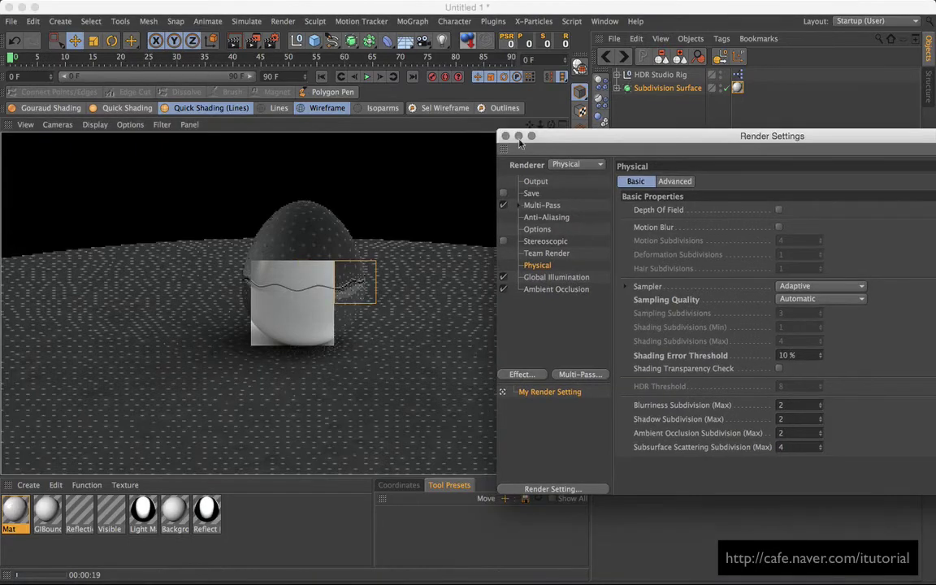
pyautogui.click(502, 137)
pyautogui.click(677, 142)
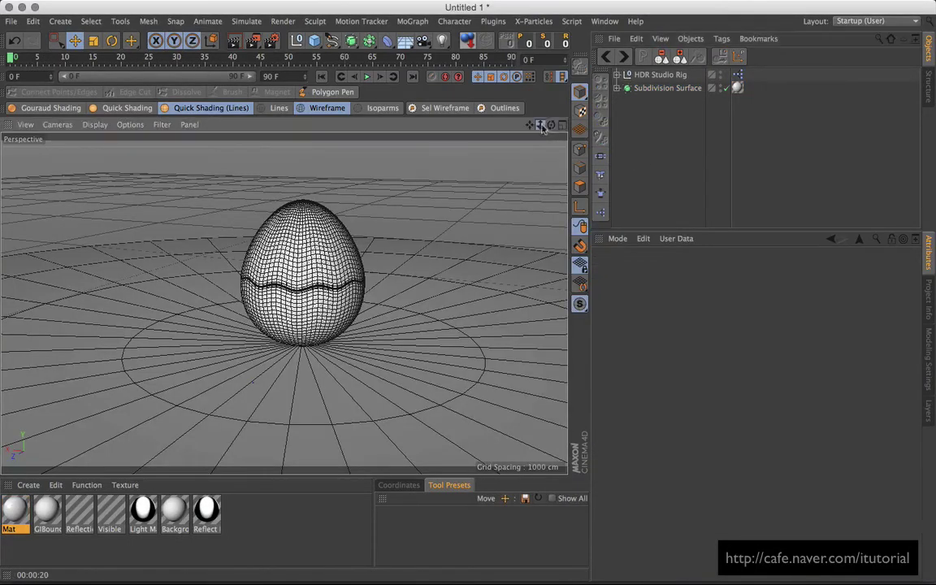
# Step: Frame the egg closer in the perspective view, render it to the Picture Viewer and close the viewer
pyautogui.moveTo(540, 124); pyautogui.dragTo(514, 175)
pyautogui.moveTo(540, 125); pyautogui.dragTo(510, 176)
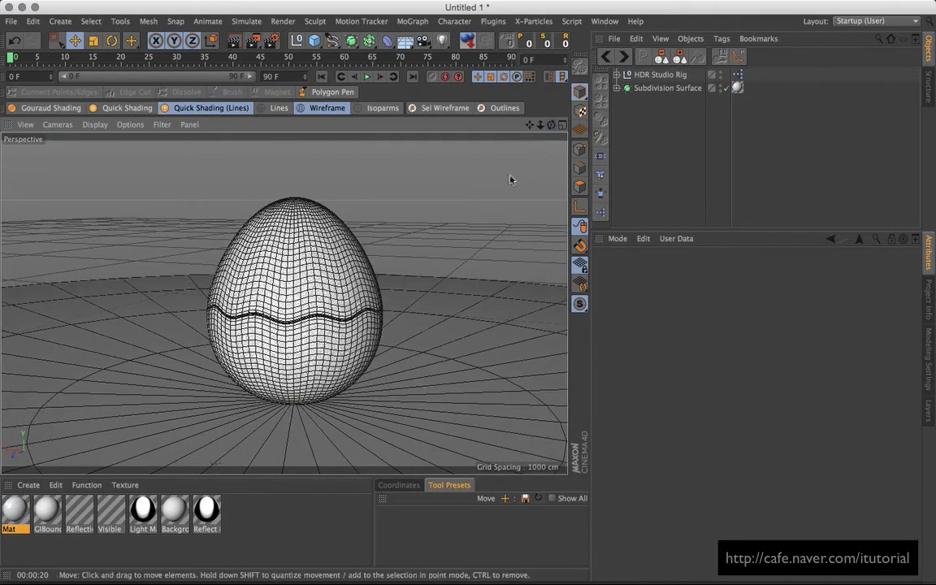
pyautogui.click(254, 44)
pyautogui.moveTo(477, 98); pyautogui.dragTo(498, 53)
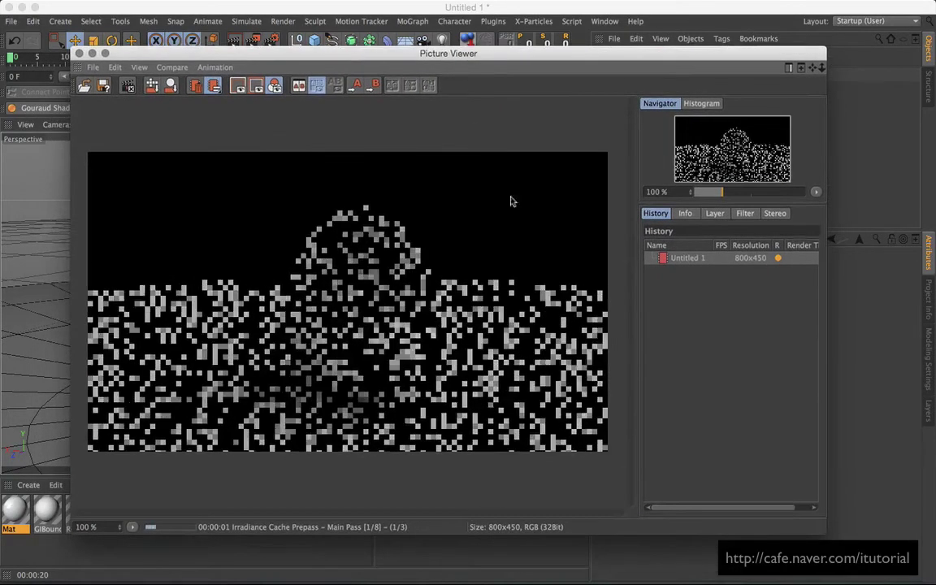
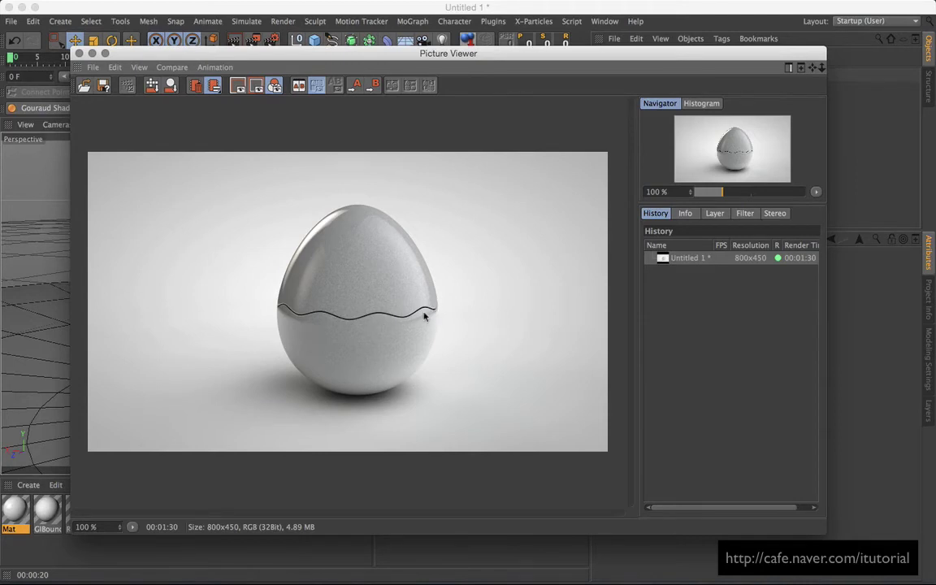
pyautogui.moveTo(454, 56); pyautogui.dragTo(461, 87)
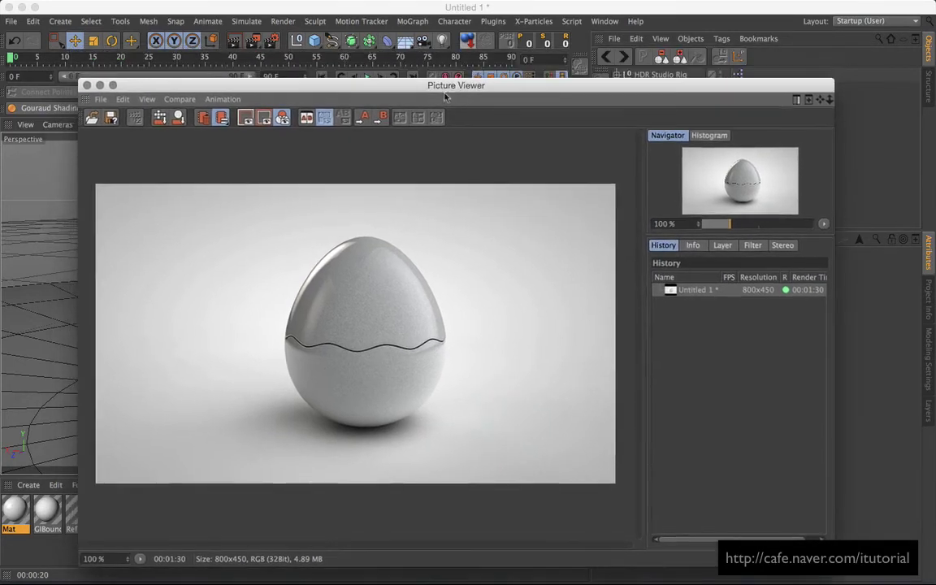
pyautogui.click(87, 85)
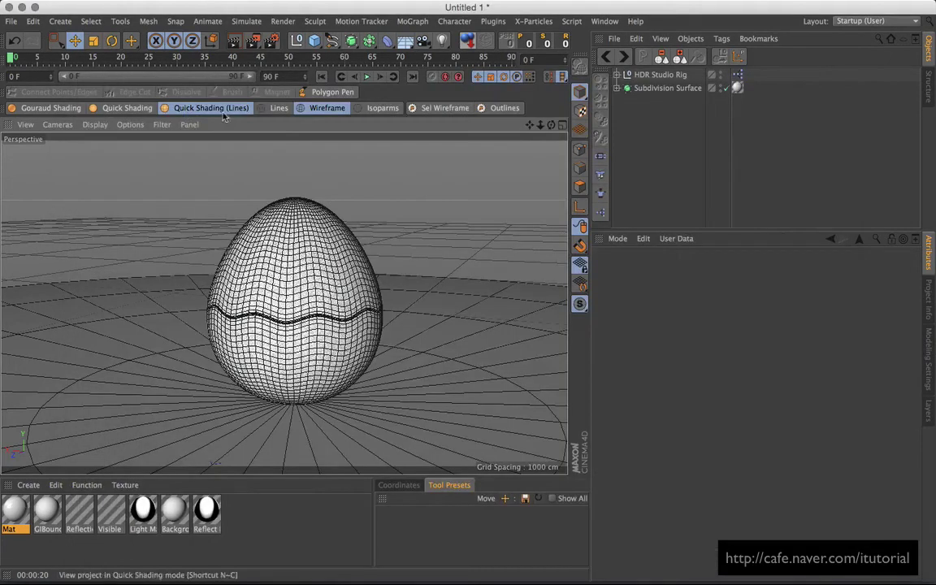
# Step: Expand the egg hierarchy down to the botton group's Loft and isolate its Formula top and Formula botton splines
pyautogui.click(618, 88)
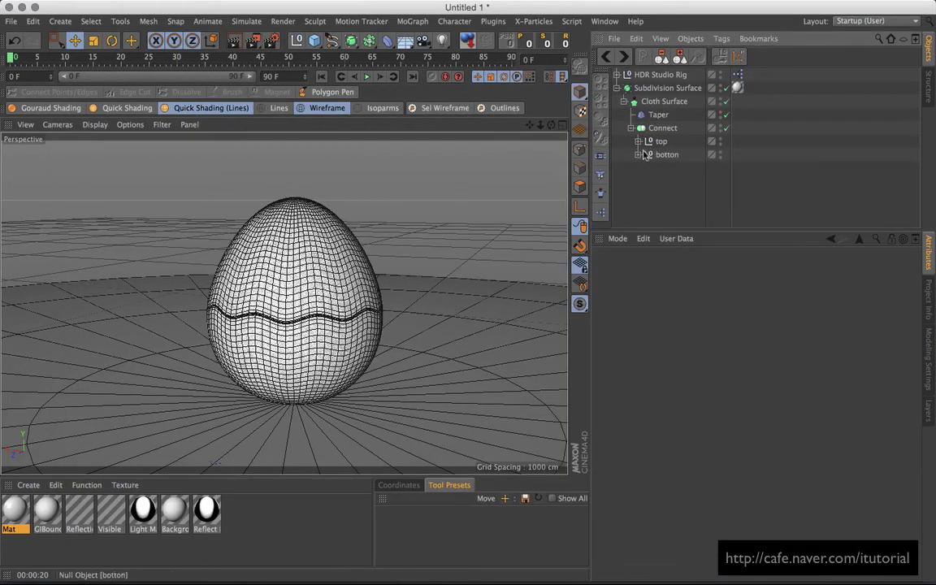
pyautogui.click(652, 155)
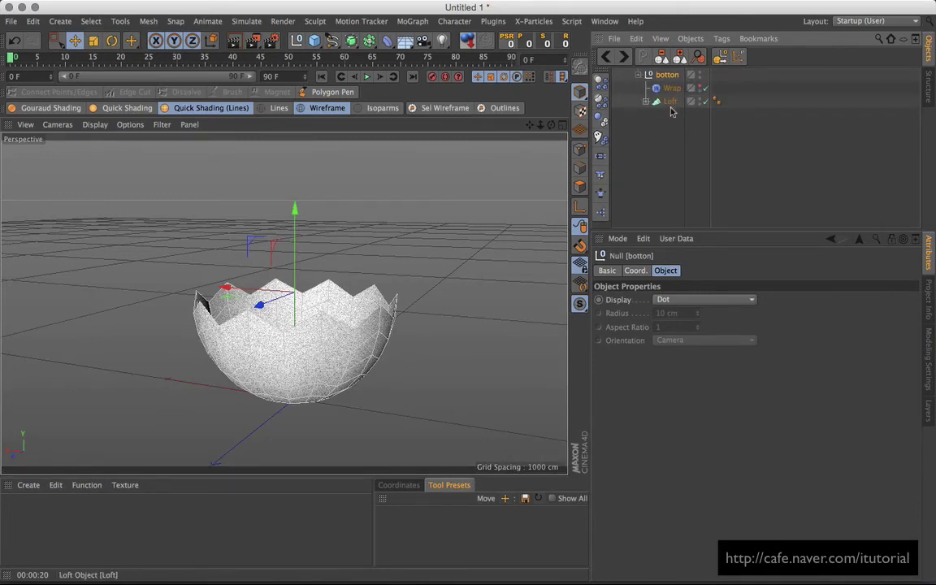
pyautogui.click(646, 101)
pyautogui.click(679, 147)
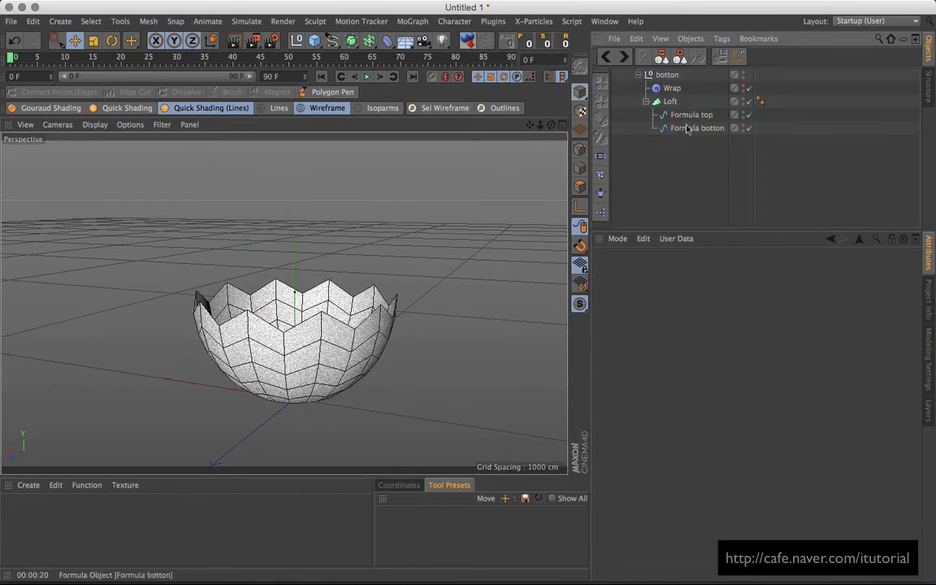
pyautogui.click(689, 115)
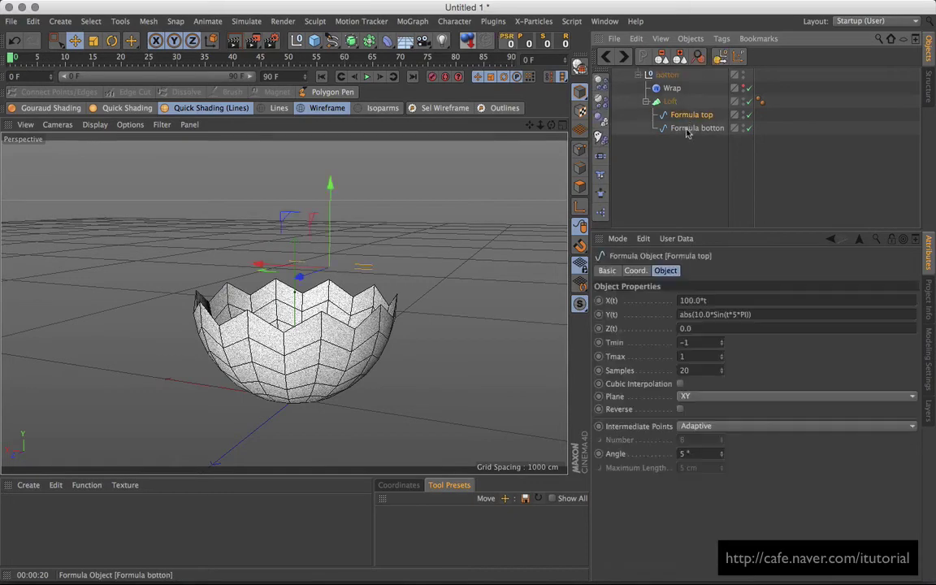
pyautogui.keyDown('ctrl'); pyautogui.click(692, 128); pyautogui.keyUp('ctrl')
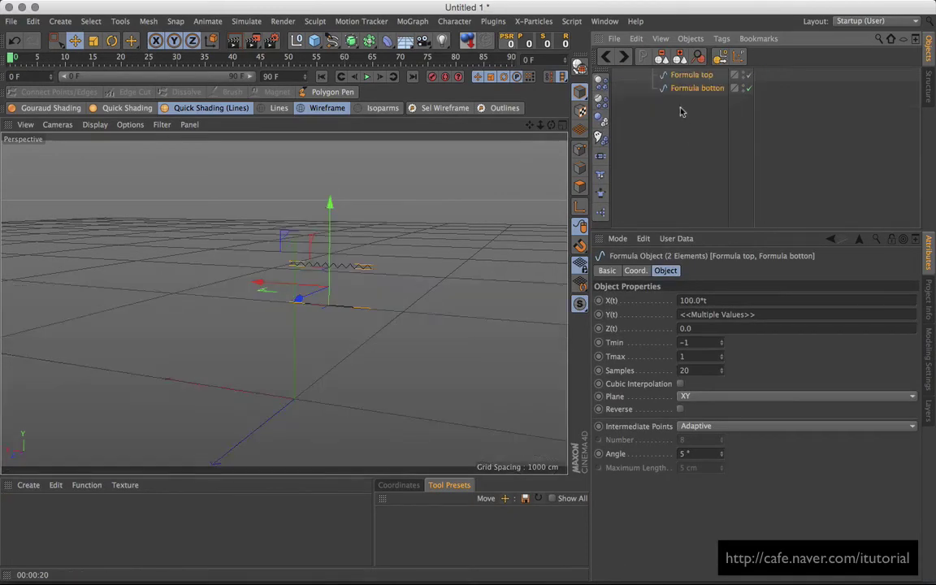
pyautogui.click(656, 136)
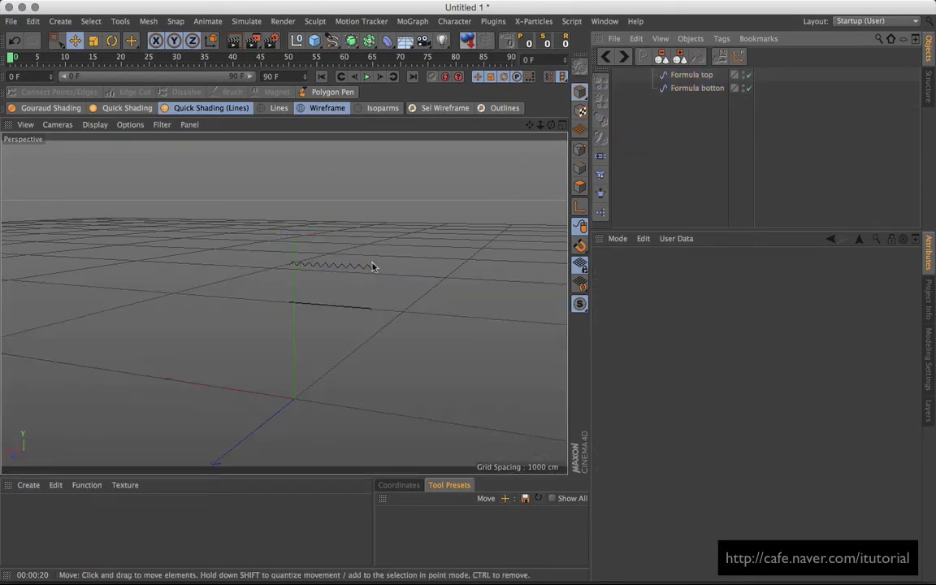
# Step: Set the Formula top spline's Y(t) expression to abs(10.0*Sin(t*10*PI))
pyautogui.scroll(10, 372, 267)
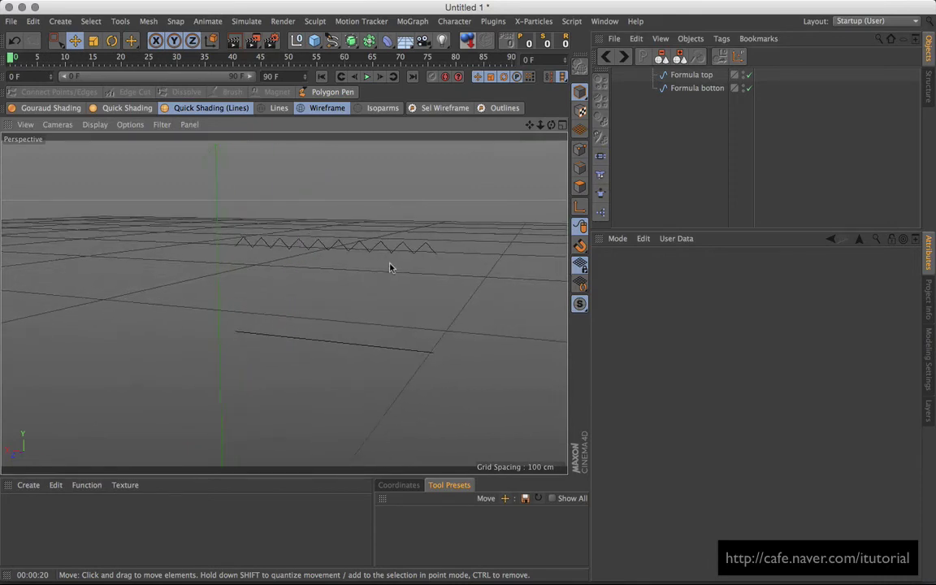
pyautogui.scroll(-3, 389, 268)
pyautogui.click(227, 251)
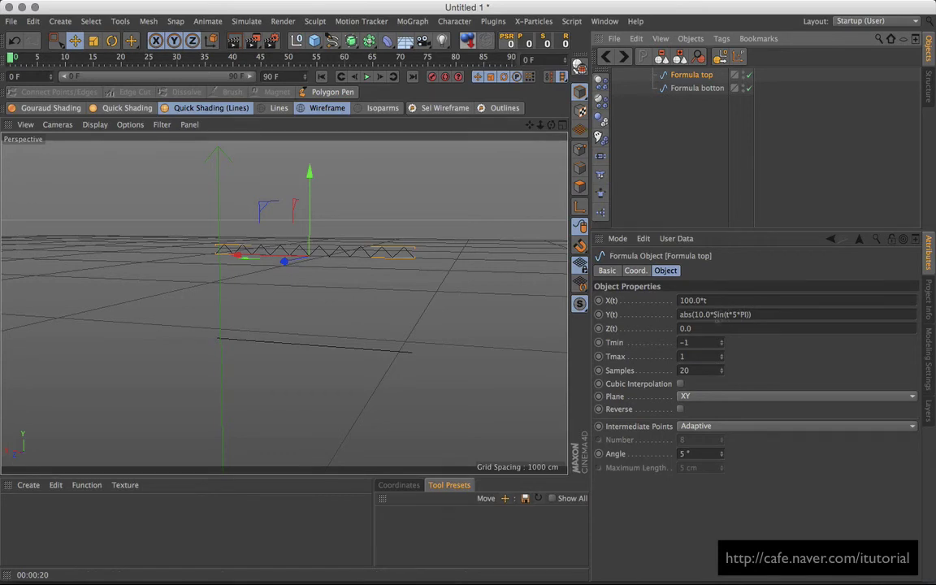
pyautogui.click(736, 315)
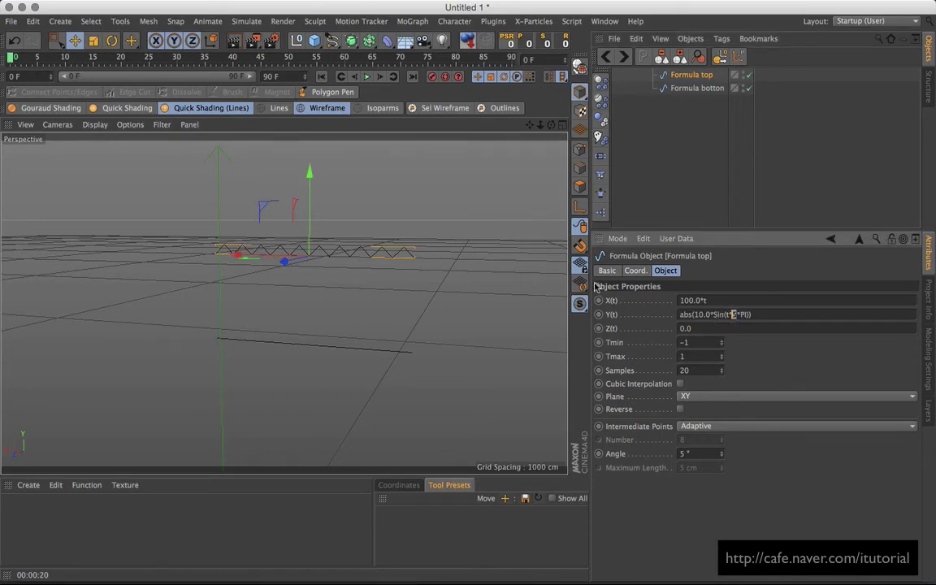
pyautogui.write('10')
pyautogui.press('Return')
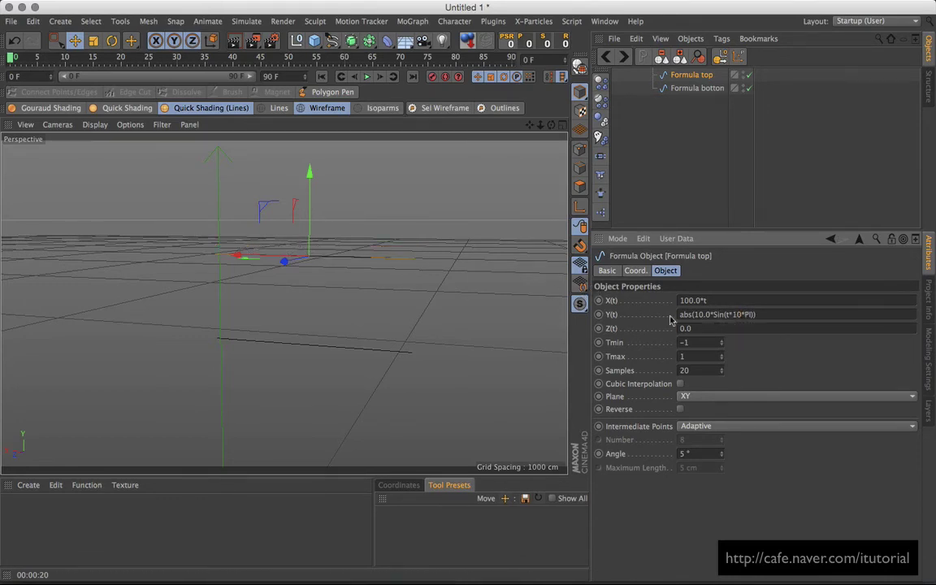
# Step: Set the Formula top spline's Samples to 40 and inspect the zigzag up close
pyautogui.moveTo(721, 370); pyautogui.dragTo(724, 365)
pyautogui.doubleClick(701, 369)
pyautogui.write('4')
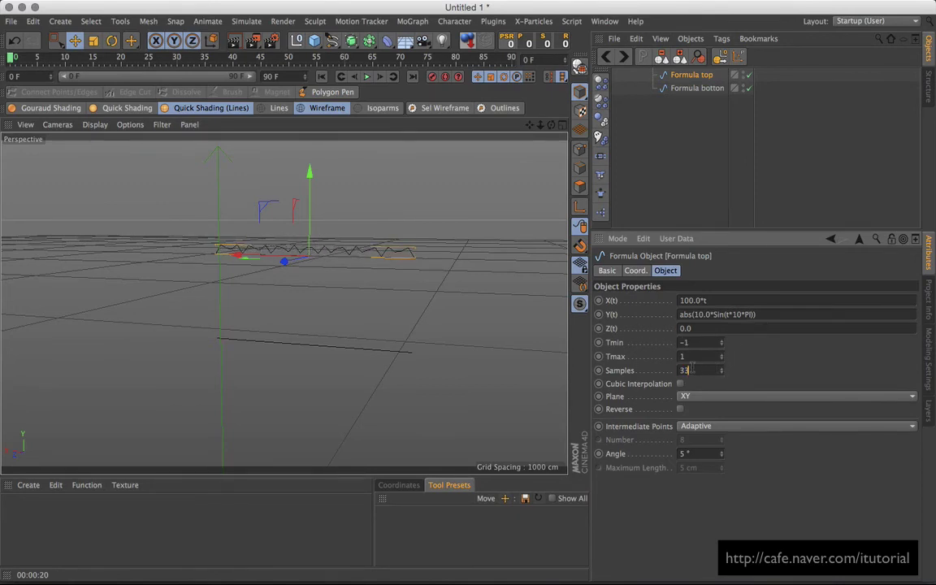
pyautogui.write('0')
pyautogui.press('Return')
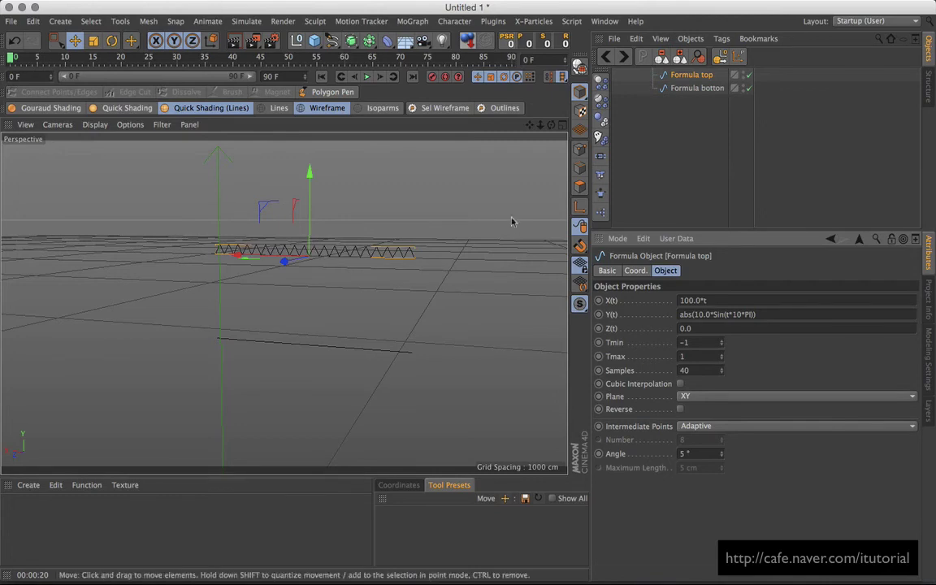
pyautogui.moveTo(542, 124); pyautogui.dragTo(507, 155)
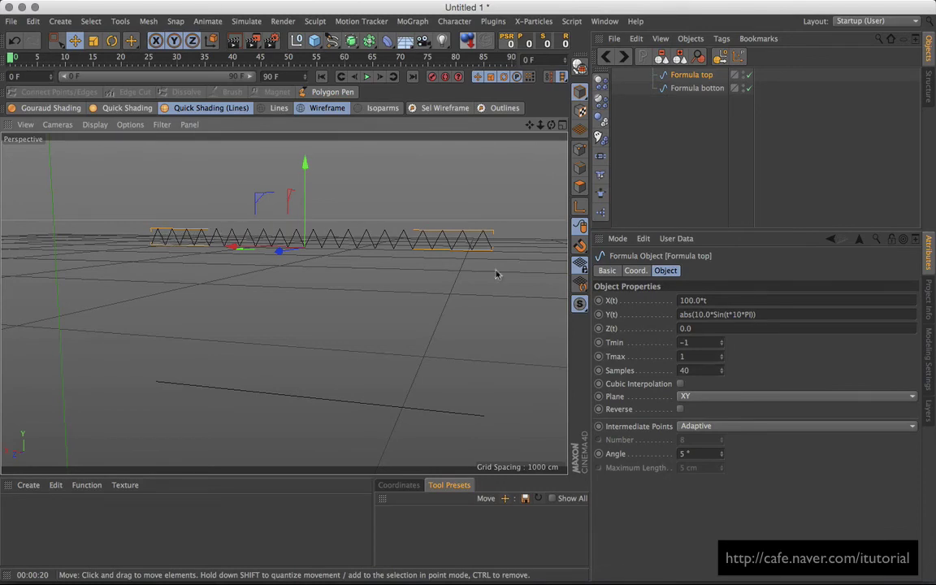
pyautogui.doubleClick(696, 370)
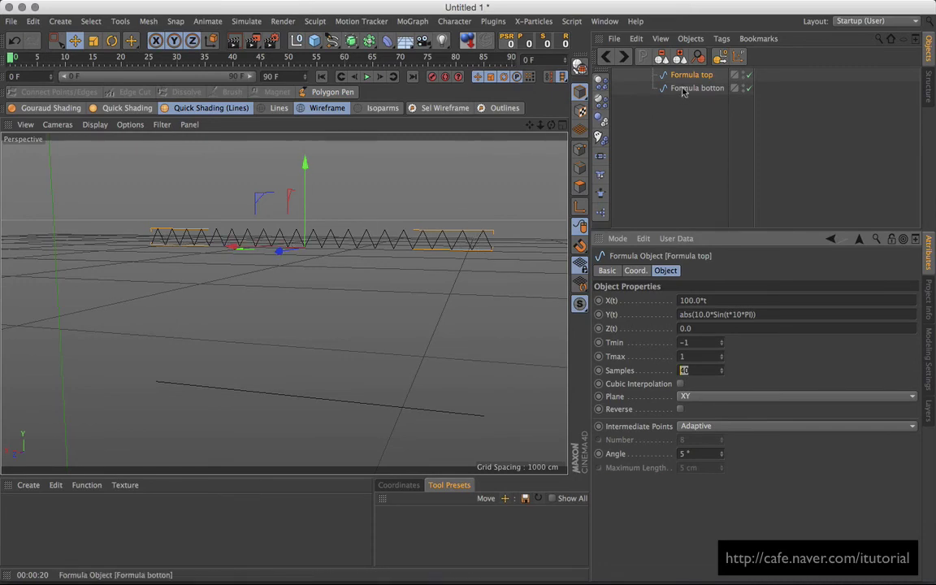
# Step: Set the Formula botton spline's Y(t) expression to abs(0*Sin(t*10*PI)) and its Samples to 40
pyautogui.click(325, 399)
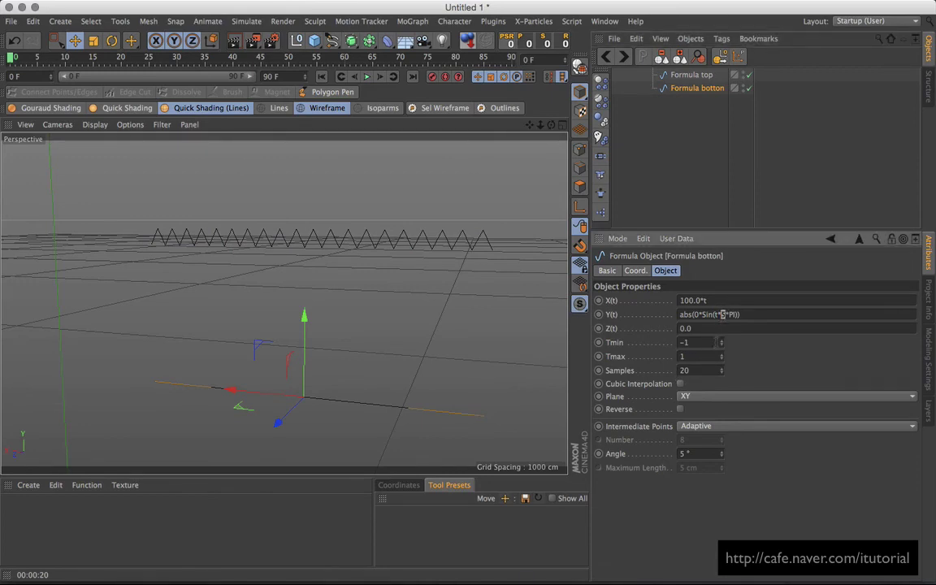
pyautogui.write('10')
pyautogui.doubleClick(685, 371)
pyautogui.write('40')
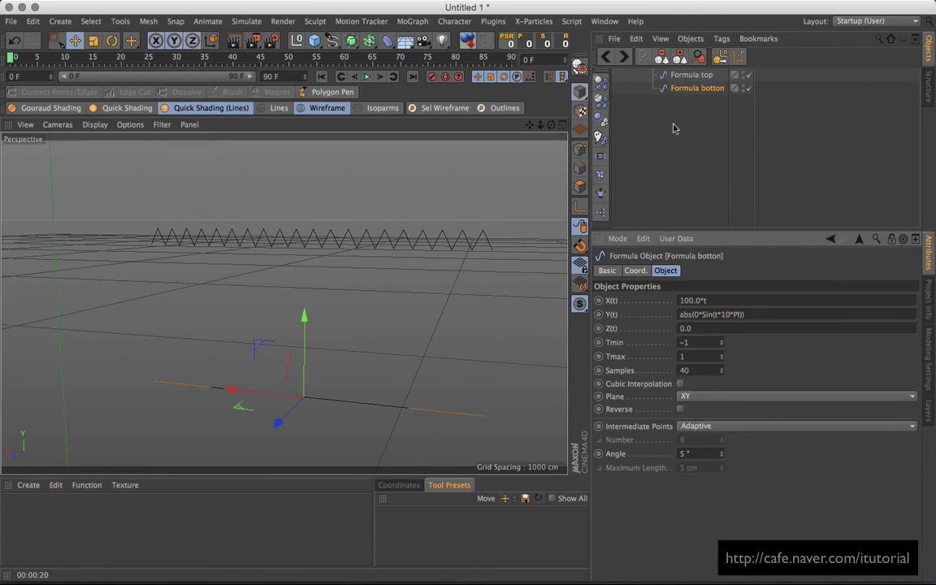
# Step: Isolate the bottom half's Loft object and set its Mesh Subdivision U to 41
pyautogui.click(672, 134)
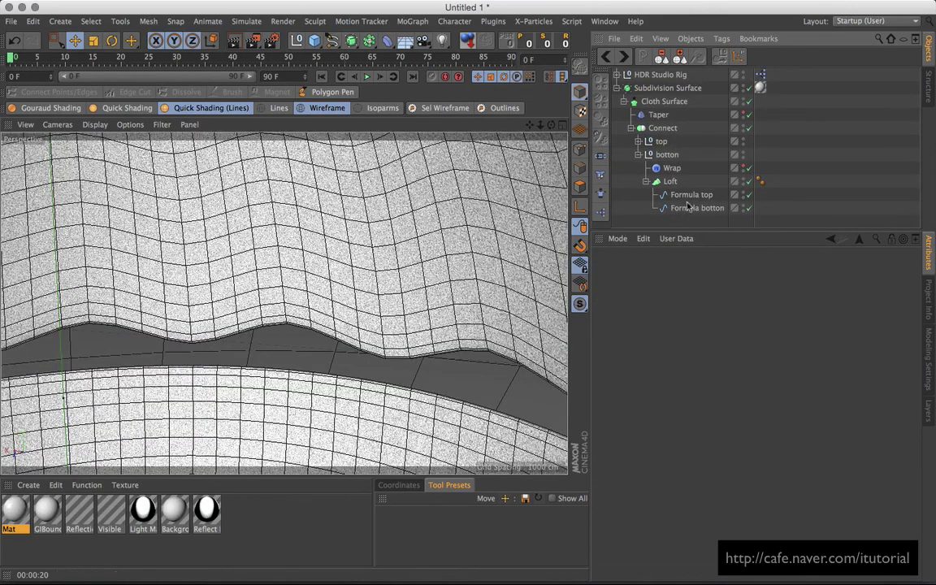
pyautogui.click(672, 181)
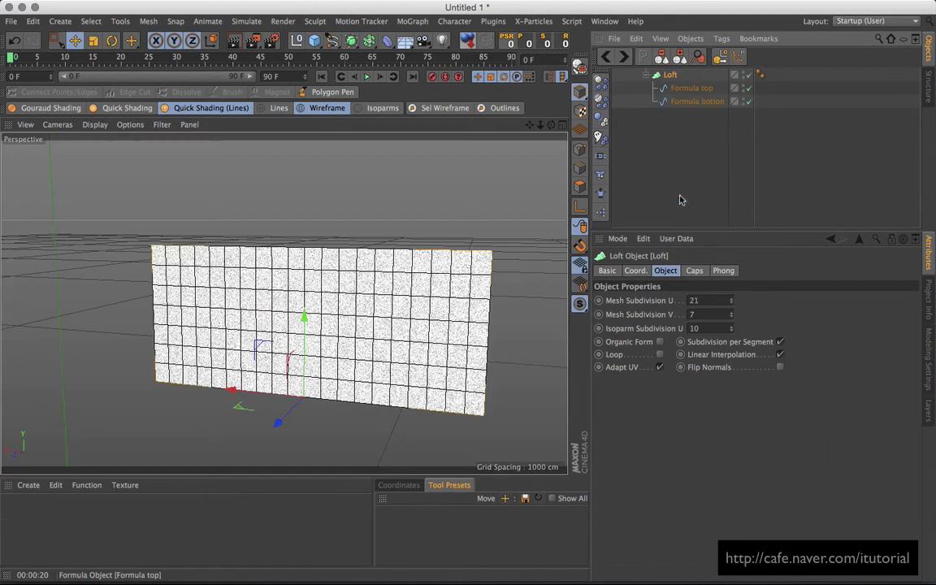
pyautogui.moveTo(541, 124); pyautogui.dragTo(479, 116)
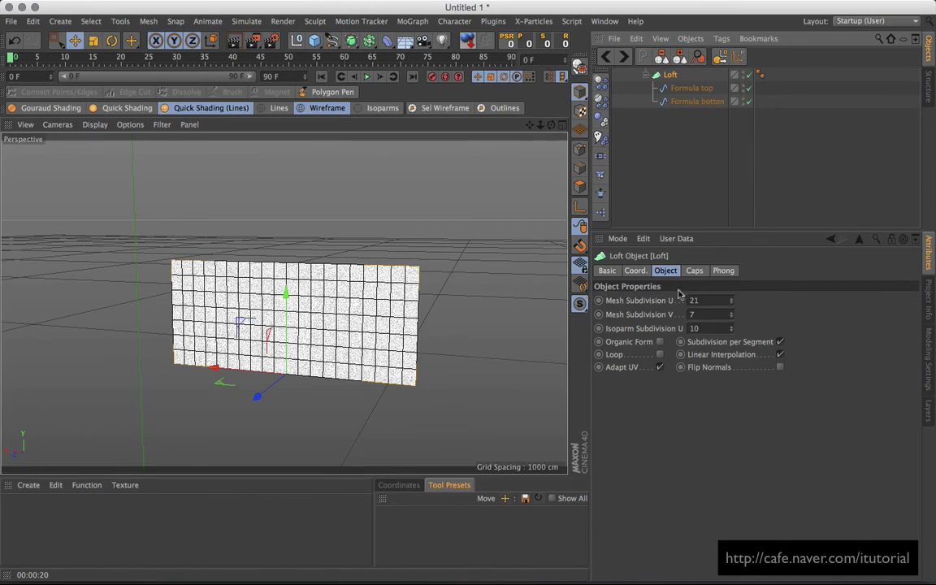
pyautogui.moveTo(732, 300); pyautogui.dragTo(741, 297)
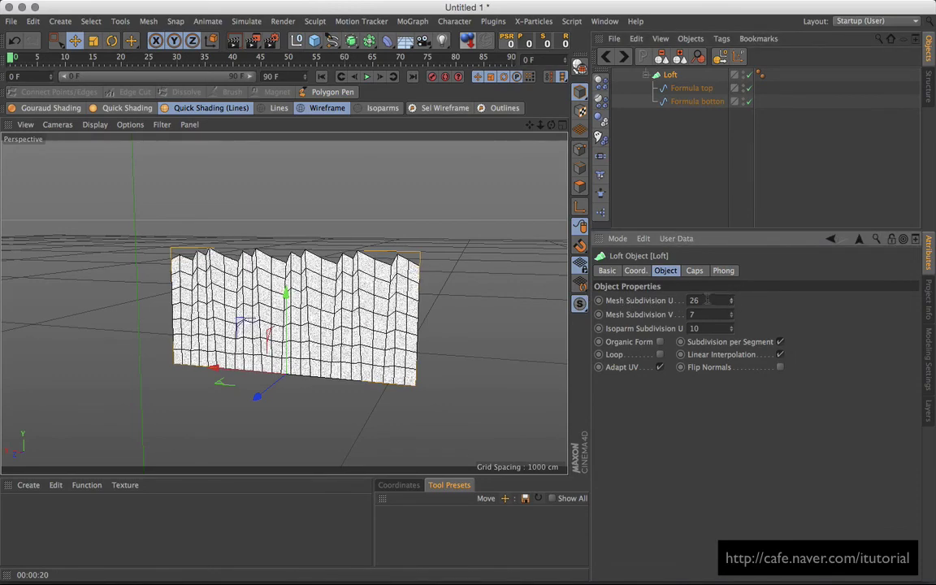
pyautogui.write('41')
pyautogui.press('Return')
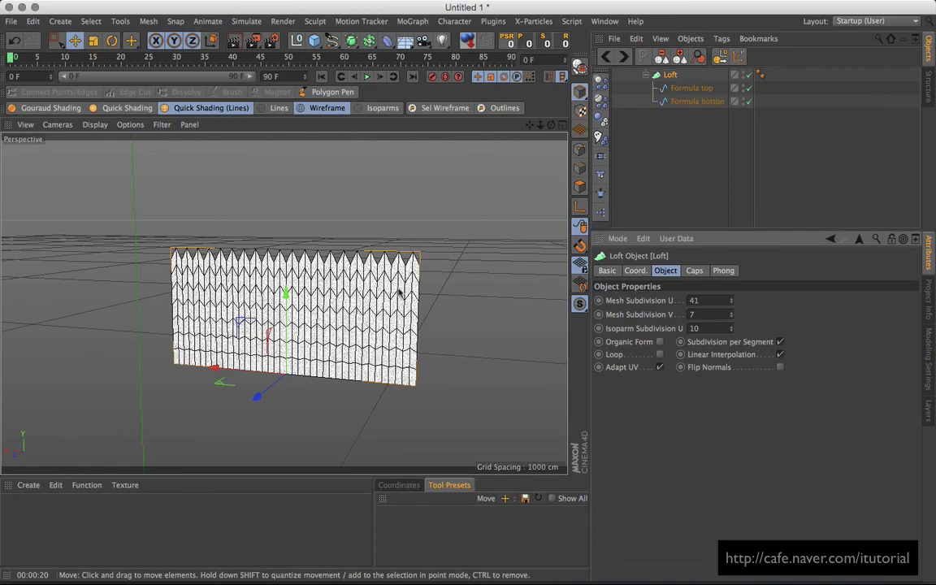
# Step: Show all objects again, frame the whole egg and switch the viewport display to Quick Shading
pyautogui.scroll(8, 398, 295)
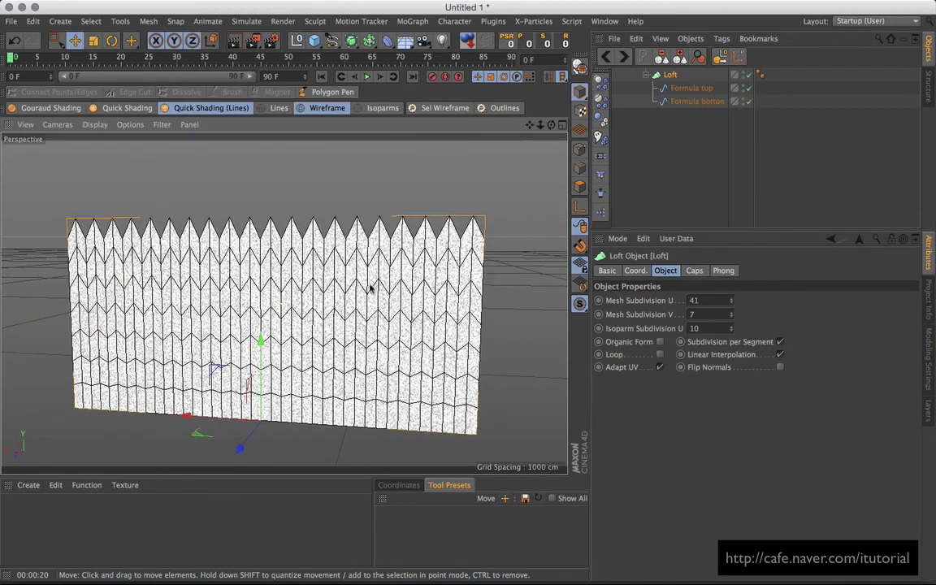
pyautogui.keyDown('alt'); pyautogui.moveTo(371, 288); pyautogui.dragTo(375, 283, button='middle'); pyautogui.keyUp('alt')
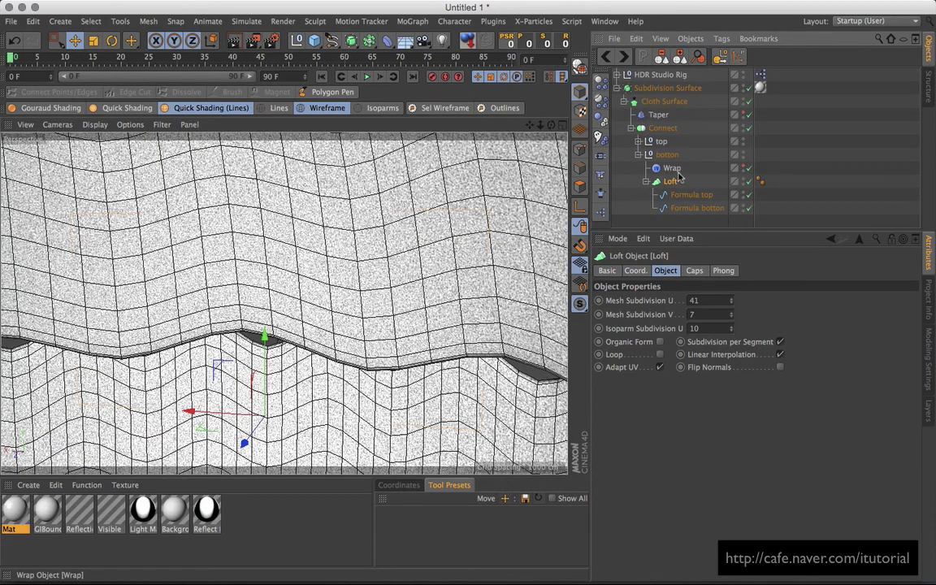
pyautogui.moveTo(541, 125); pyautogui.dragTo(374, 318)
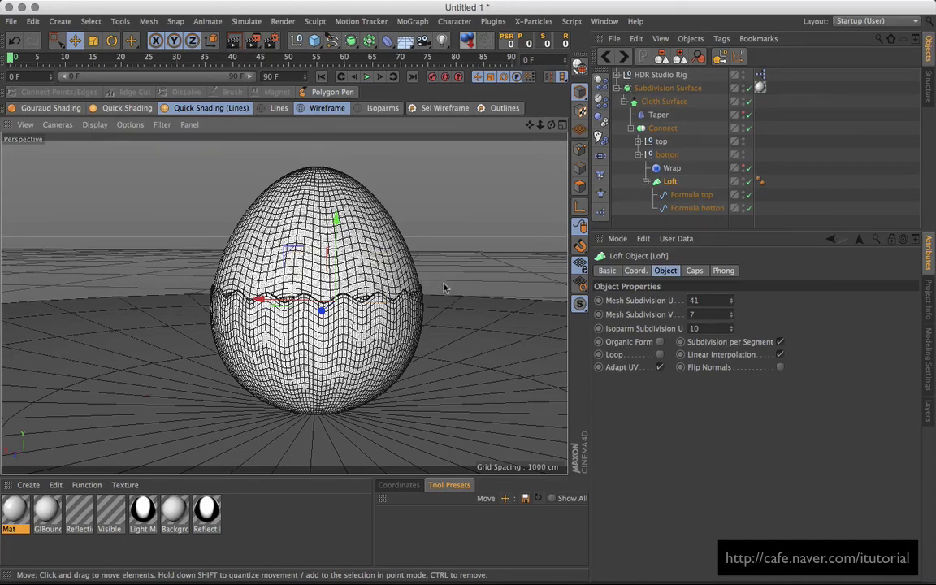
pyautogui.click(126, 108)
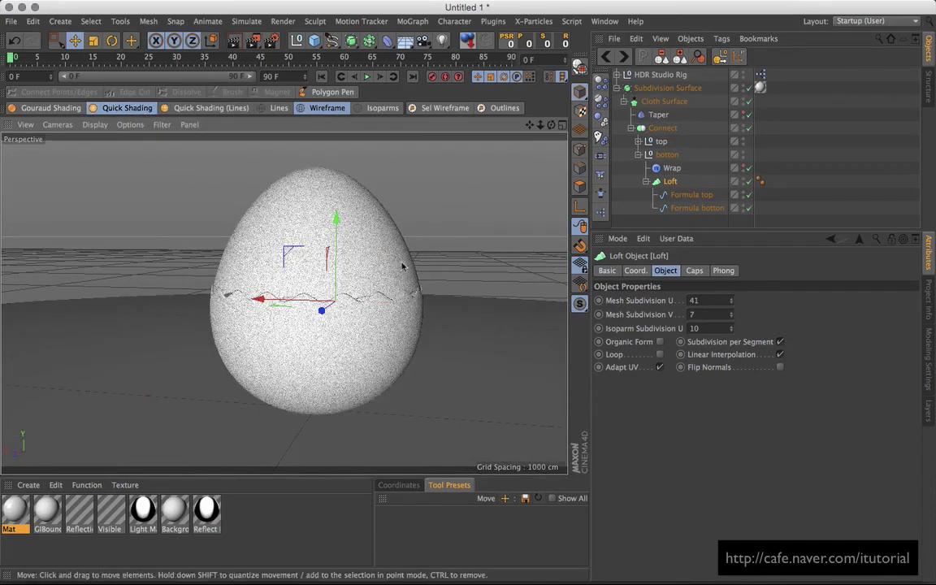